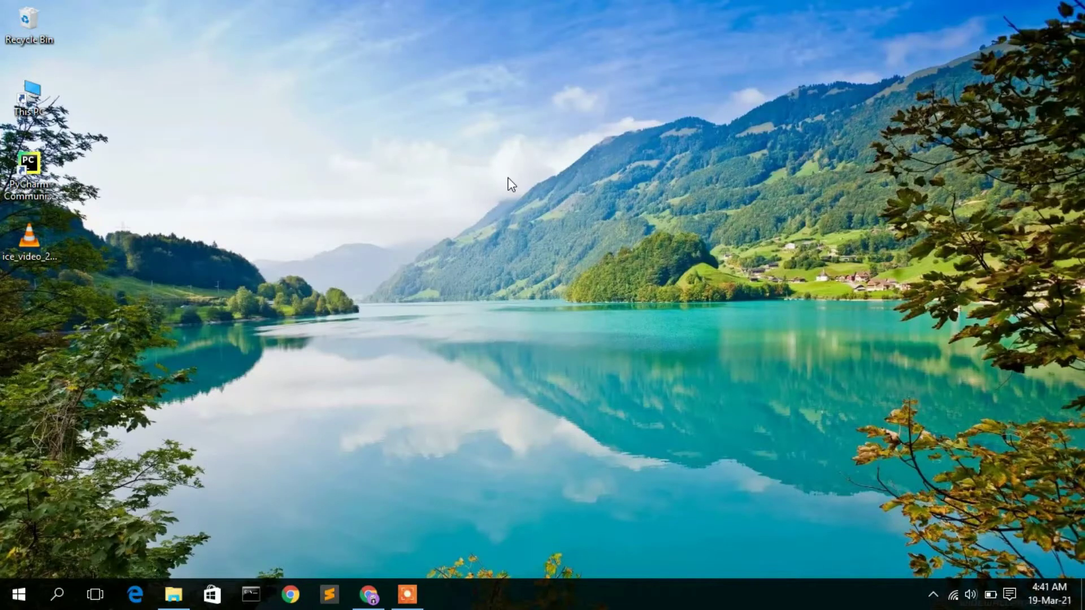
Review all nine pages of python.pdf in Chrome, return to the cover, and open a new tab.
click(368, 595)
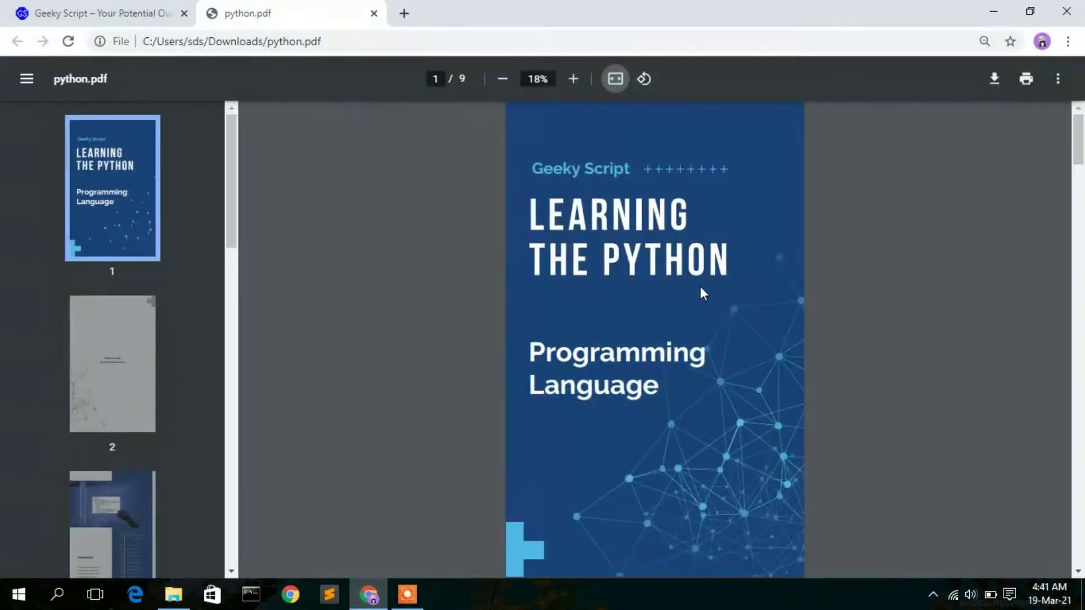
scroll(622, 294, down, 20)
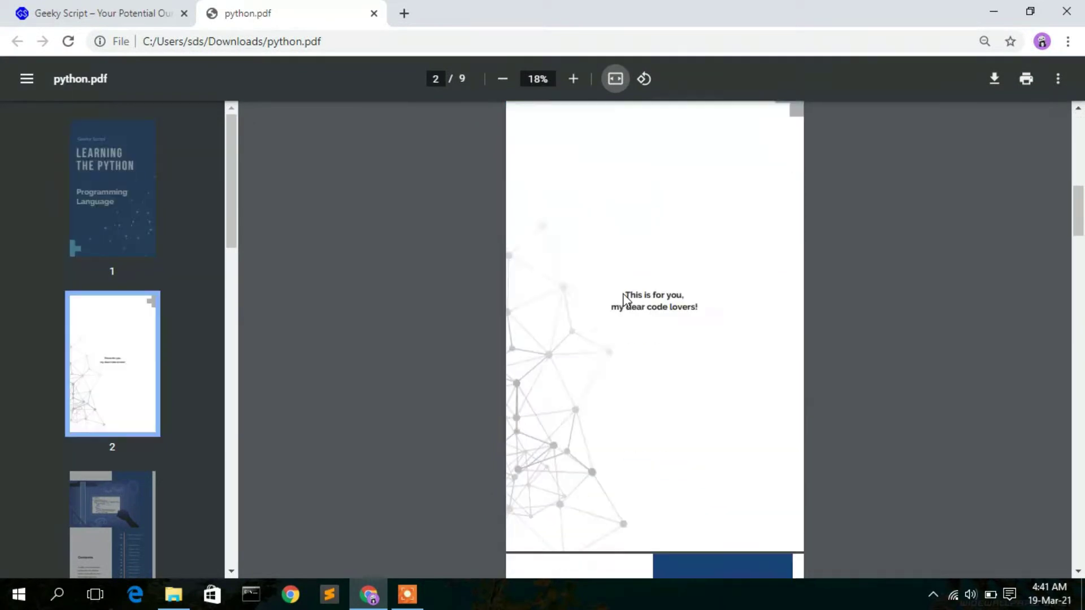
scroll(624, 295, down, 20)
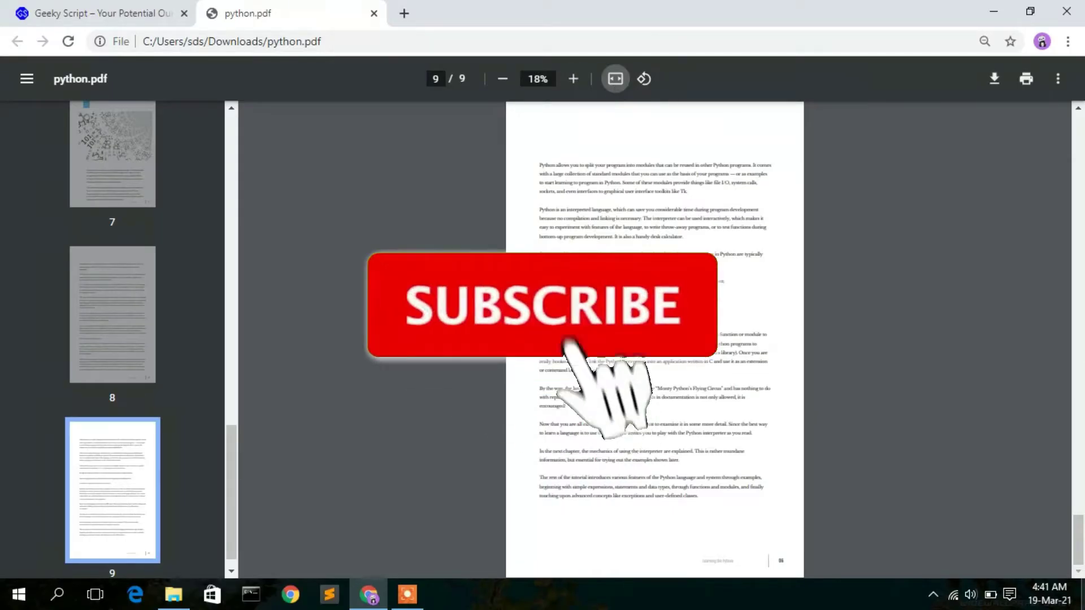
key(Home)
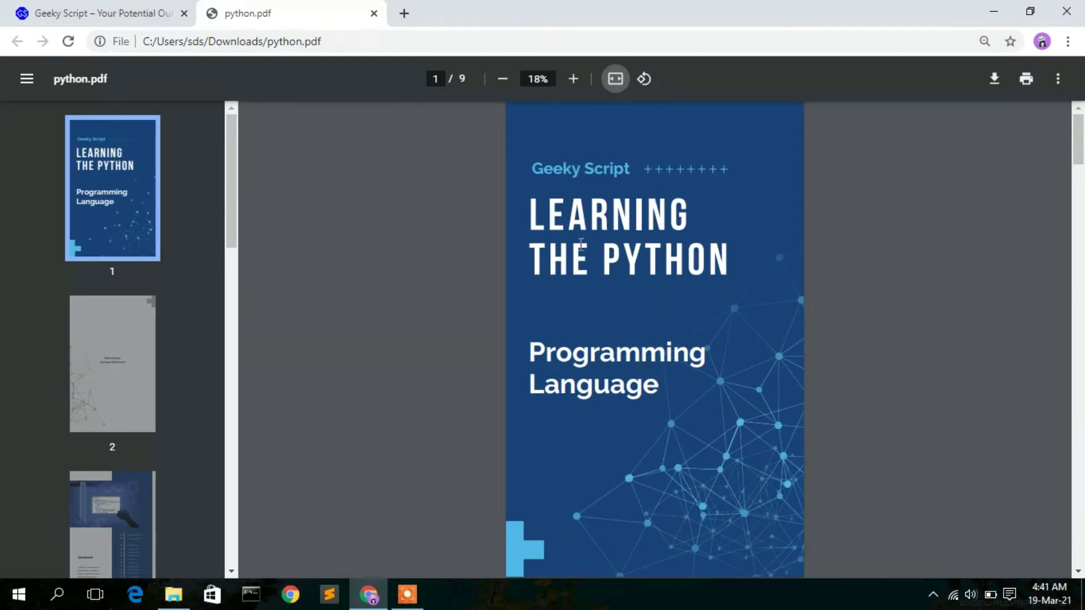
click(405, 9)
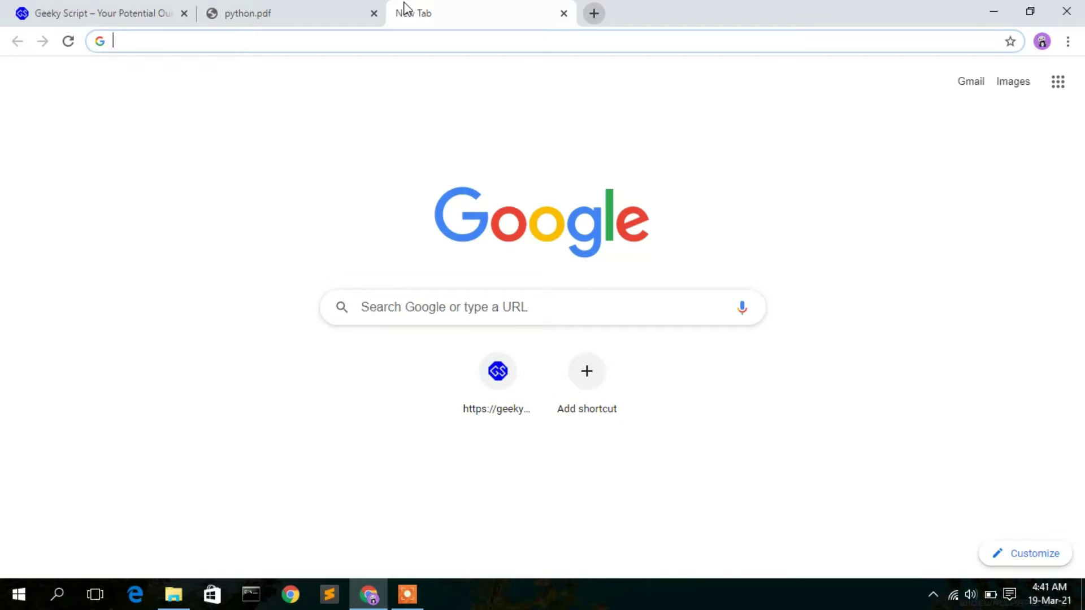
Search Google for 'crello' and open the crello.com homepage.
text(crello)
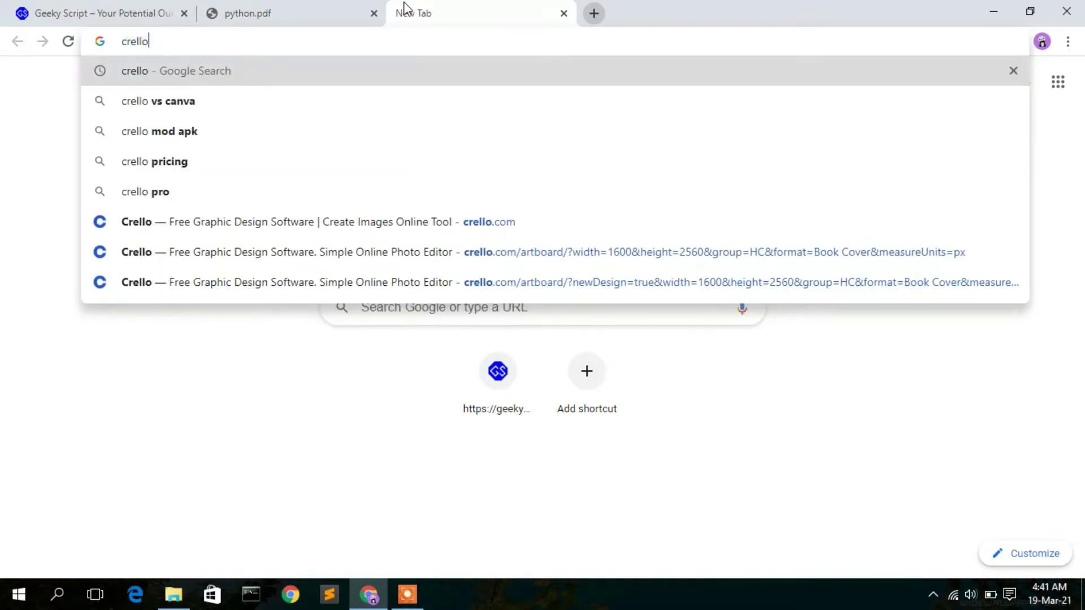
key(Return)
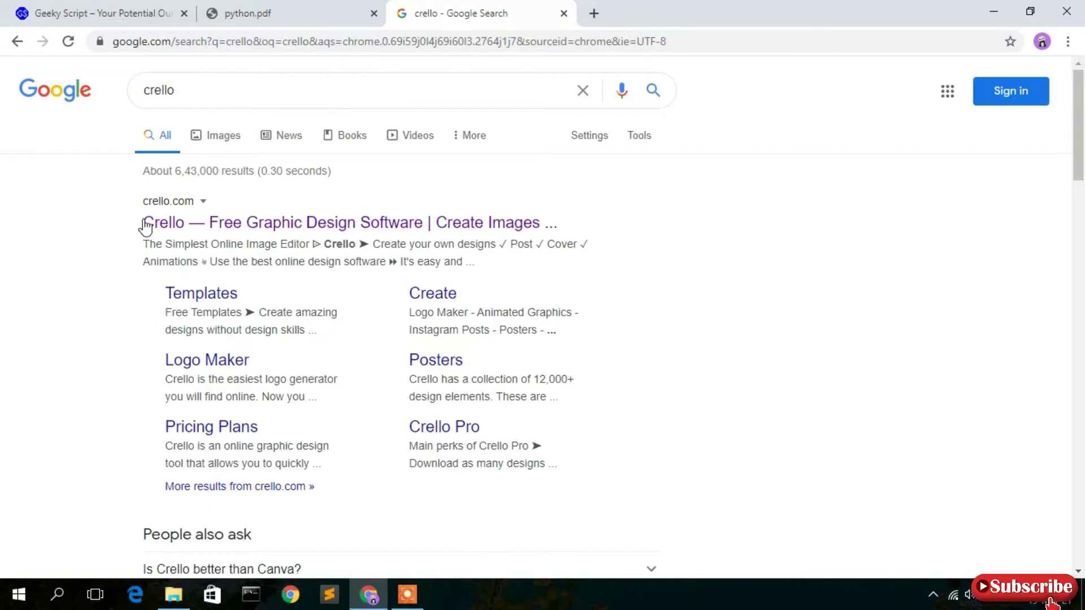
click(252, 229)
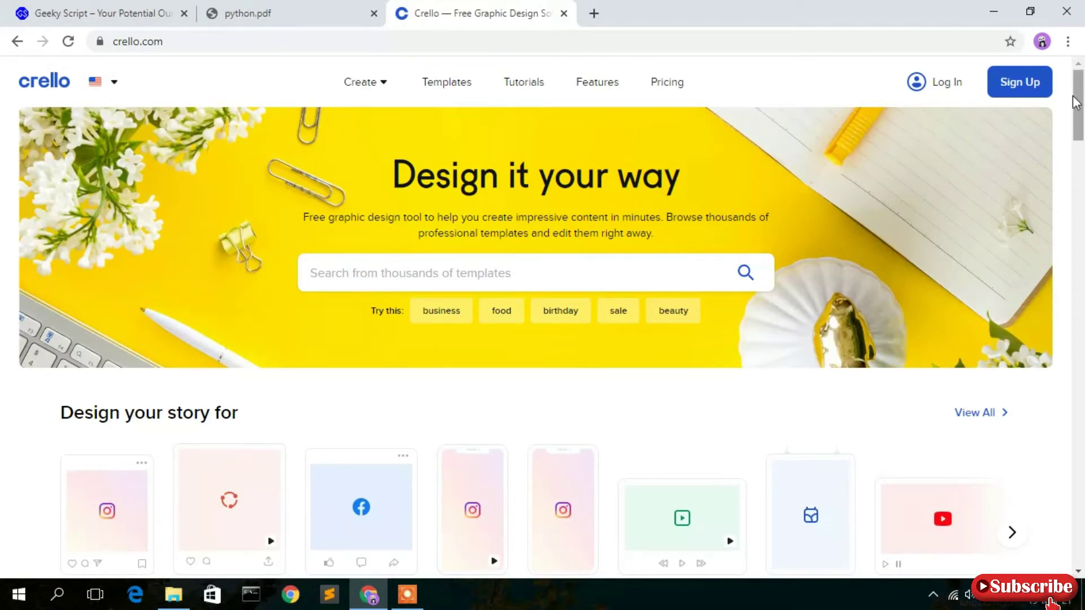
Sign up for a free Crello account with an e-mail and password, then dismiss the confirmation notice.
click(1015, 101)
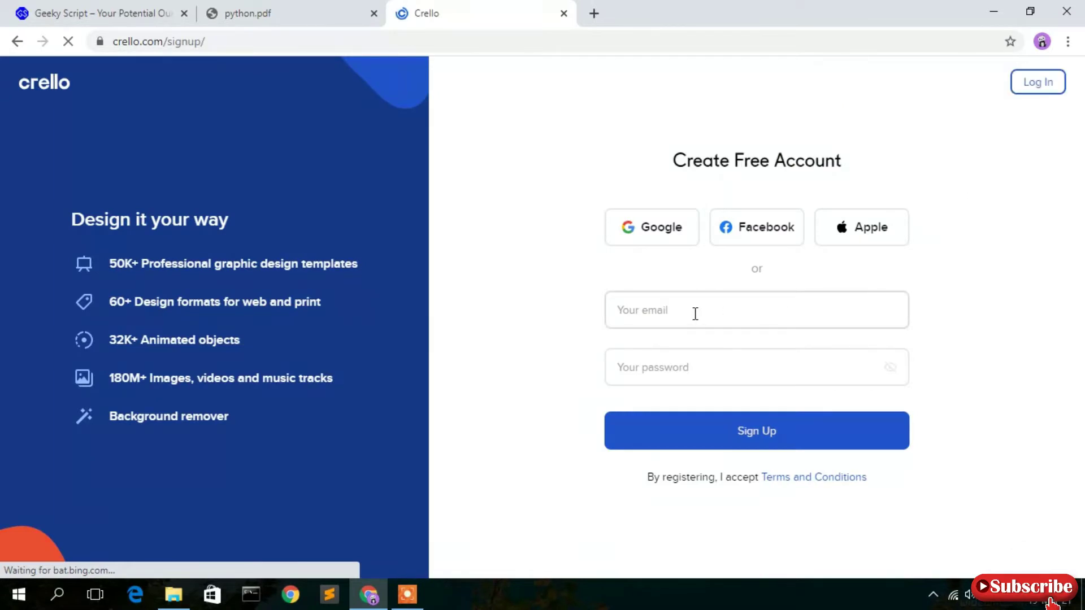
click(695, 314)
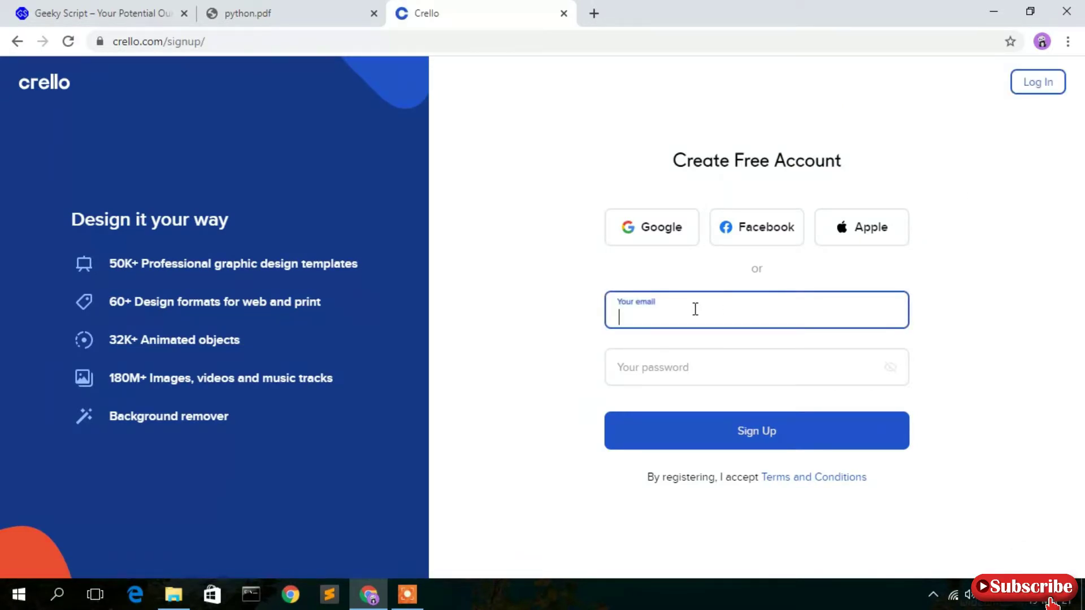
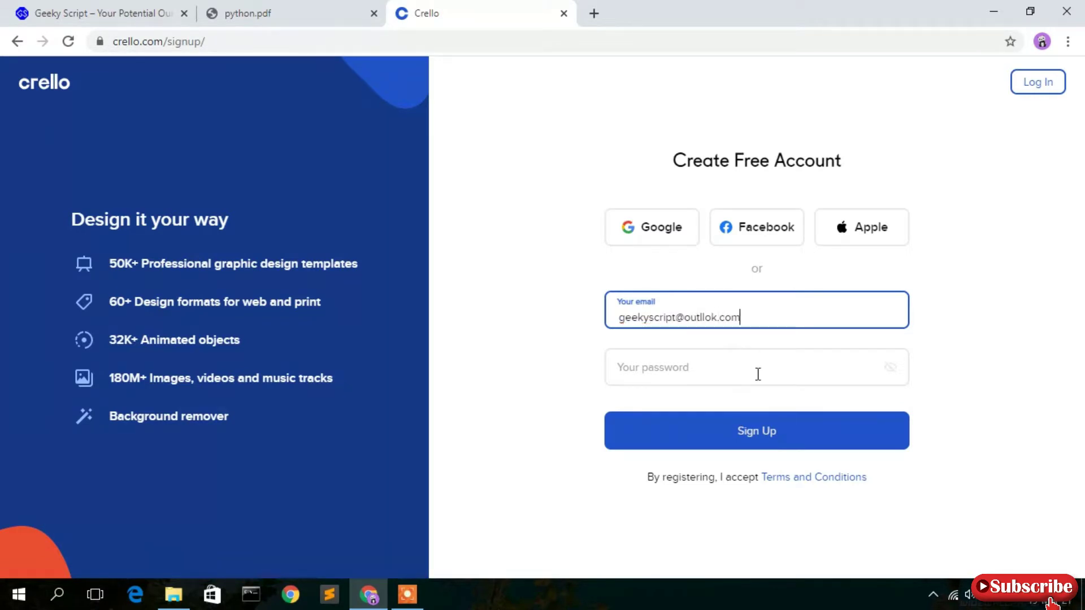
click(715, 368)
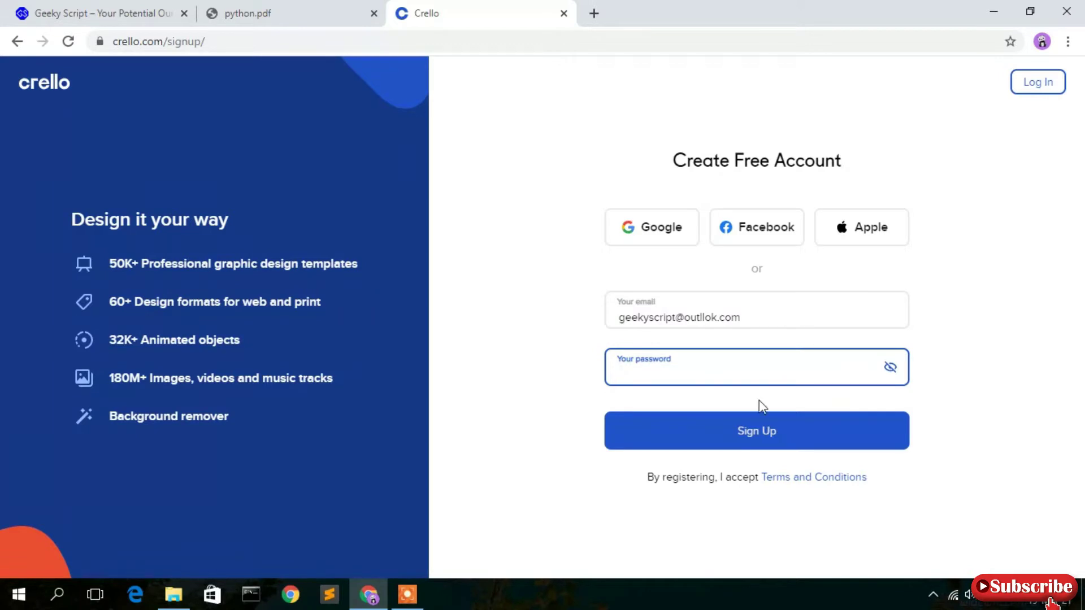
click(786, 431)
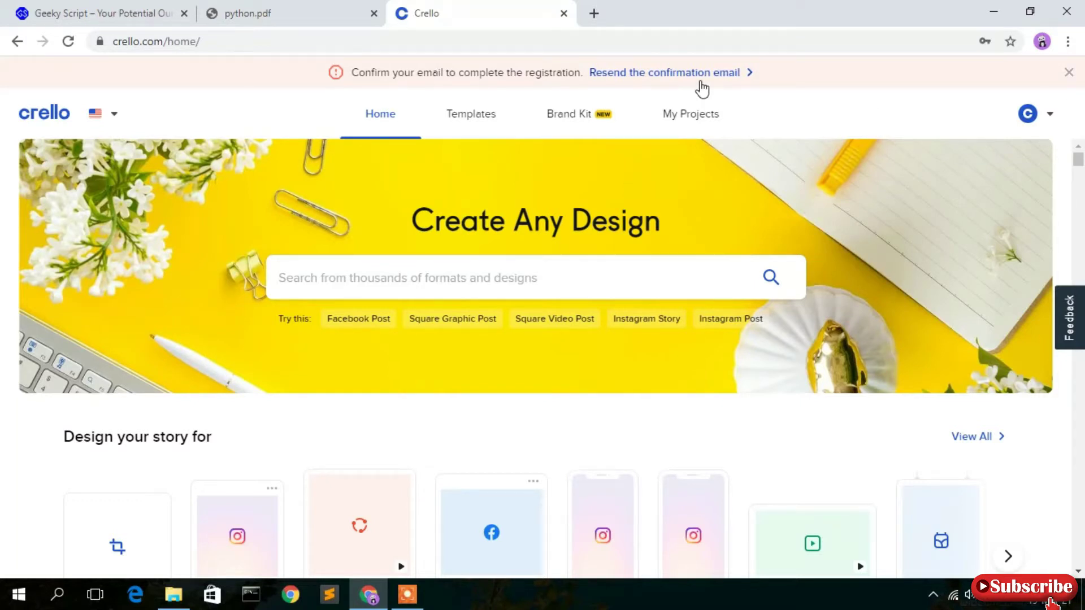
click(747, 83)
Page the 'Design your story for' formats over to eBook and start a 1600×2560 px eBook design.
scroll(766, 127, down, 3)
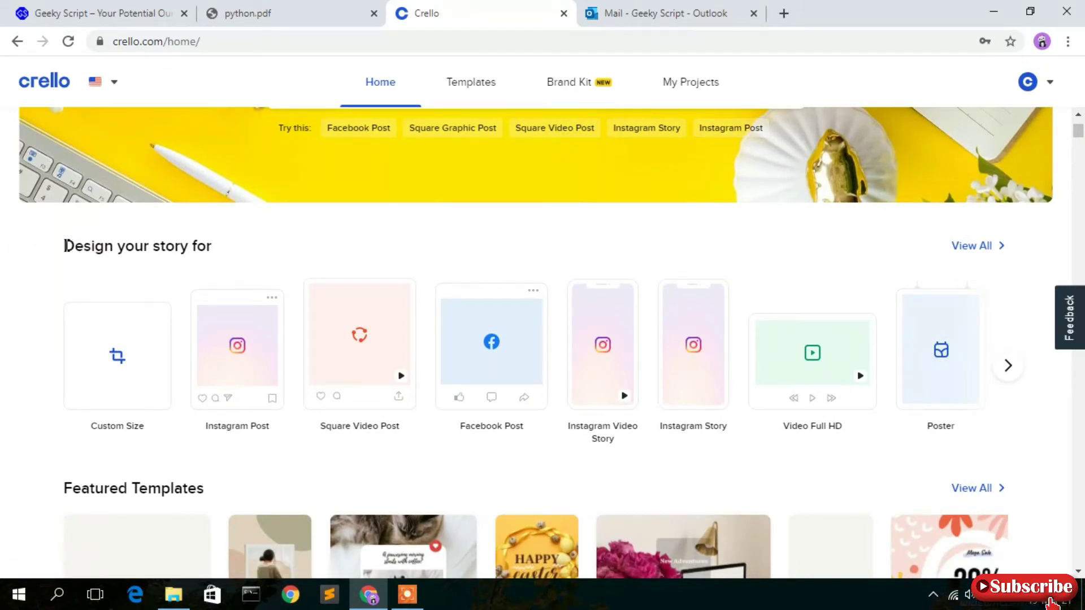
drag(65, 246, 231, 247)
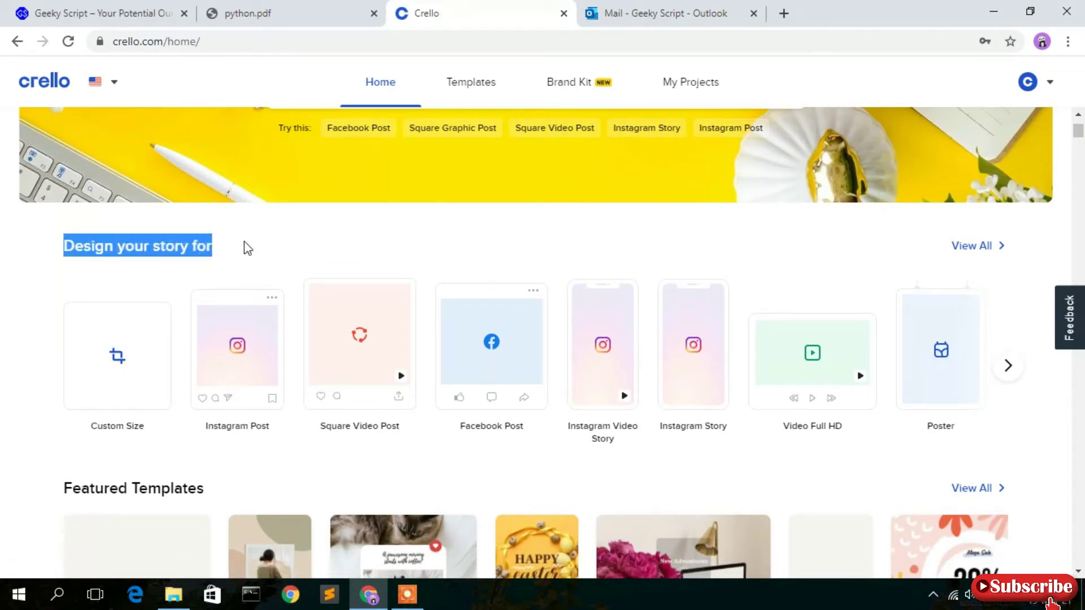
click(247, 249)
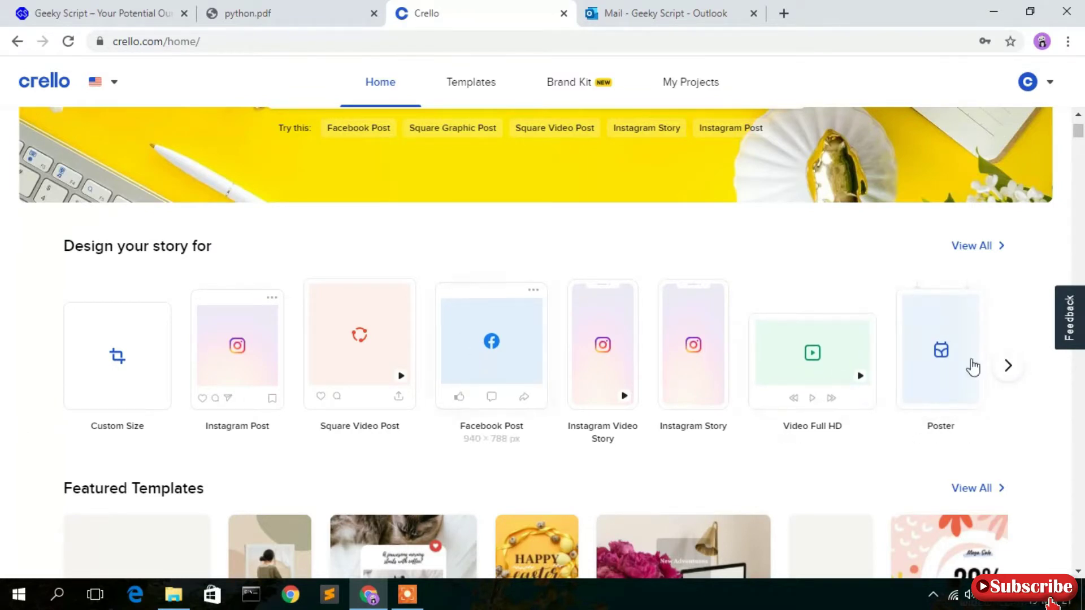
click(1009, 369)
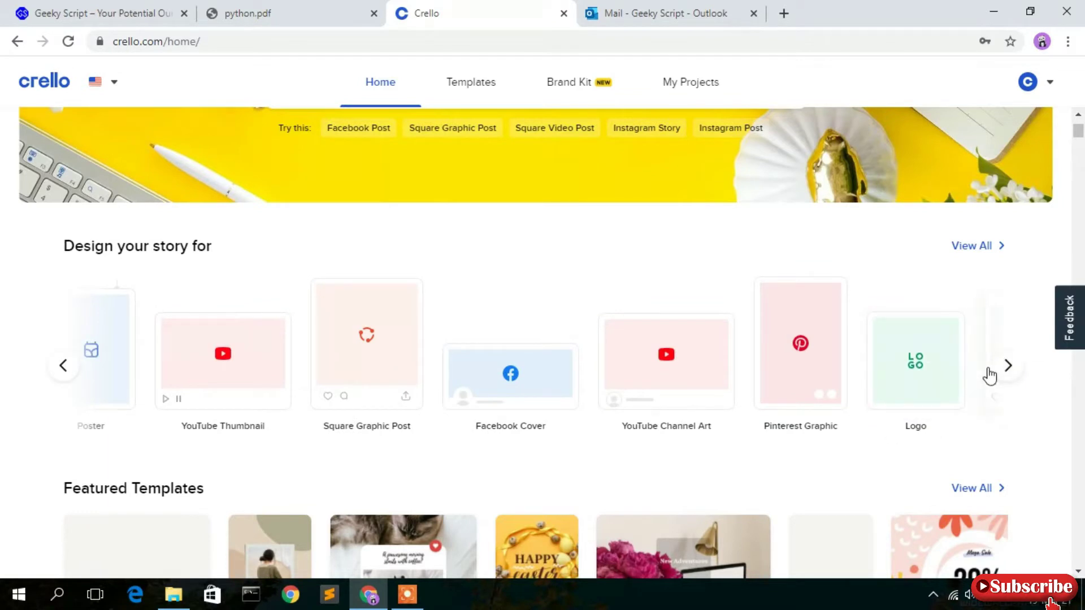
click(1006, 368)
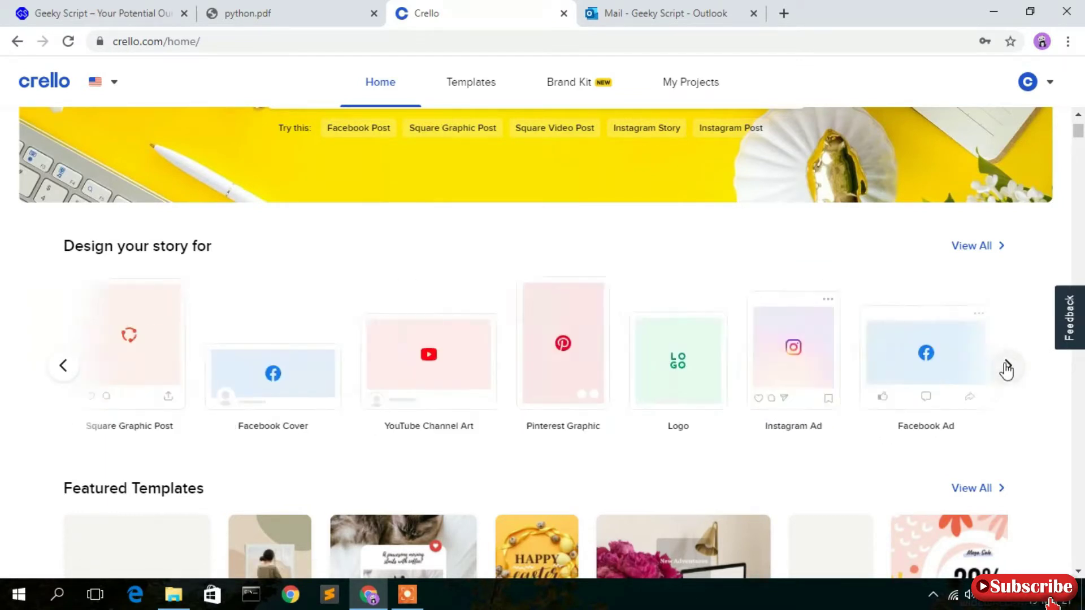
click(1007, 368)
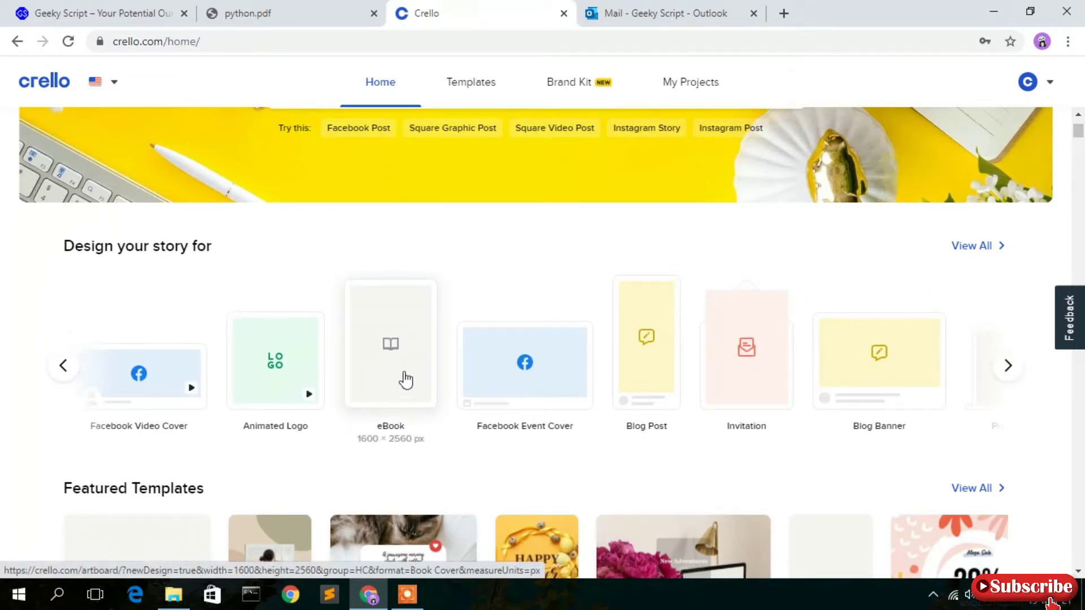
click(405, 356)
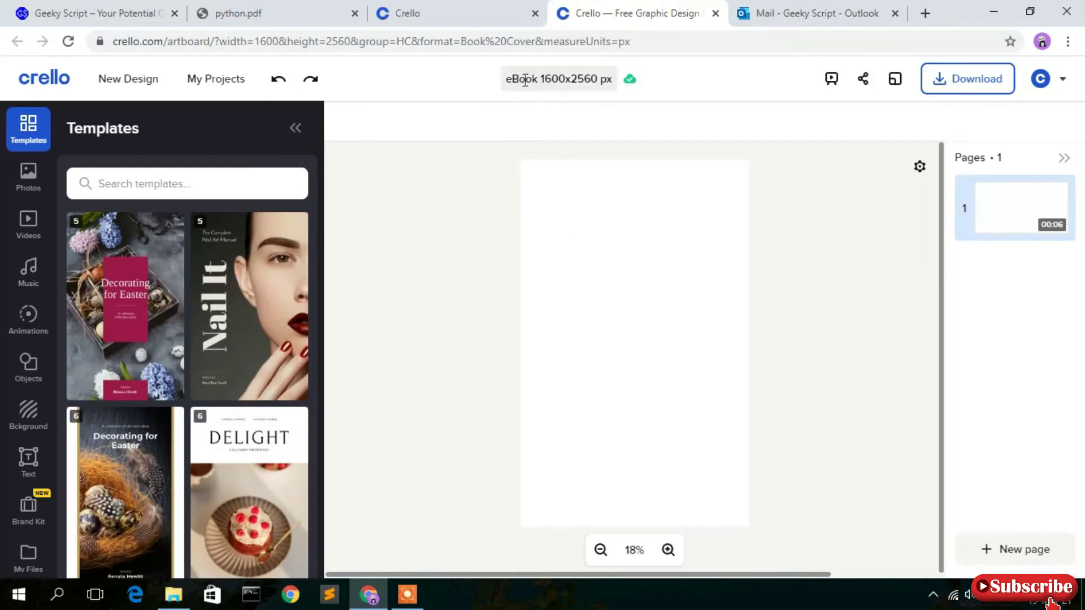
Rename the blank design to 'python'.
click(584, 78)
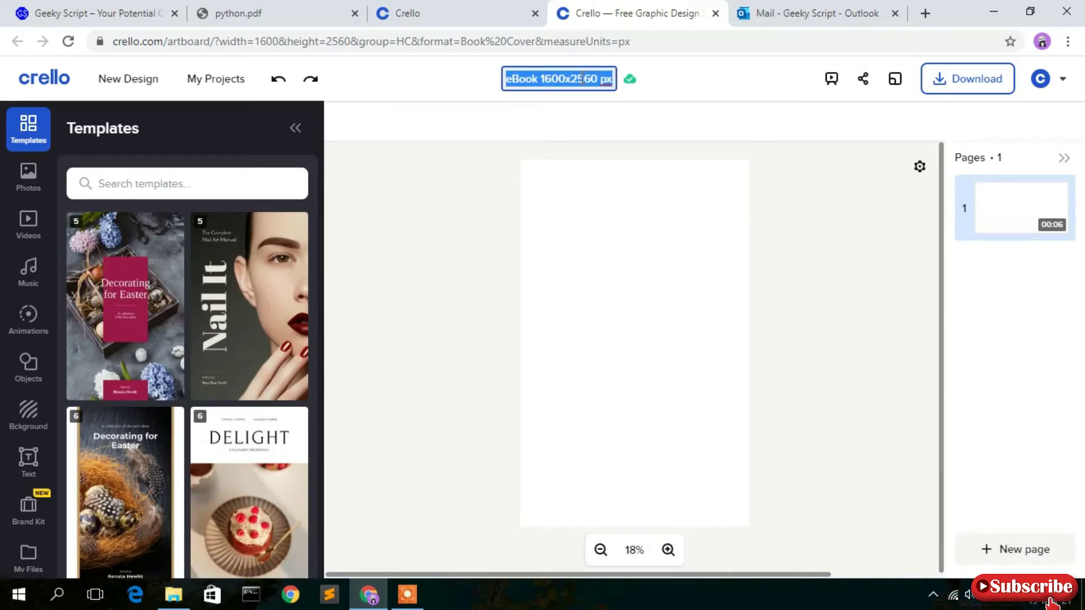
text(p)
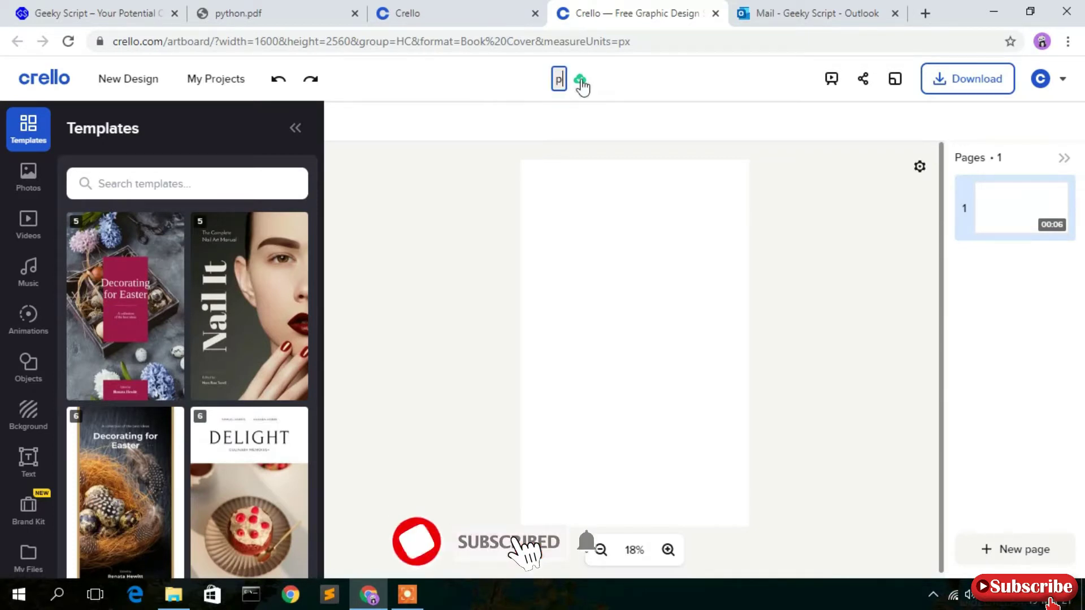
text(ytho)
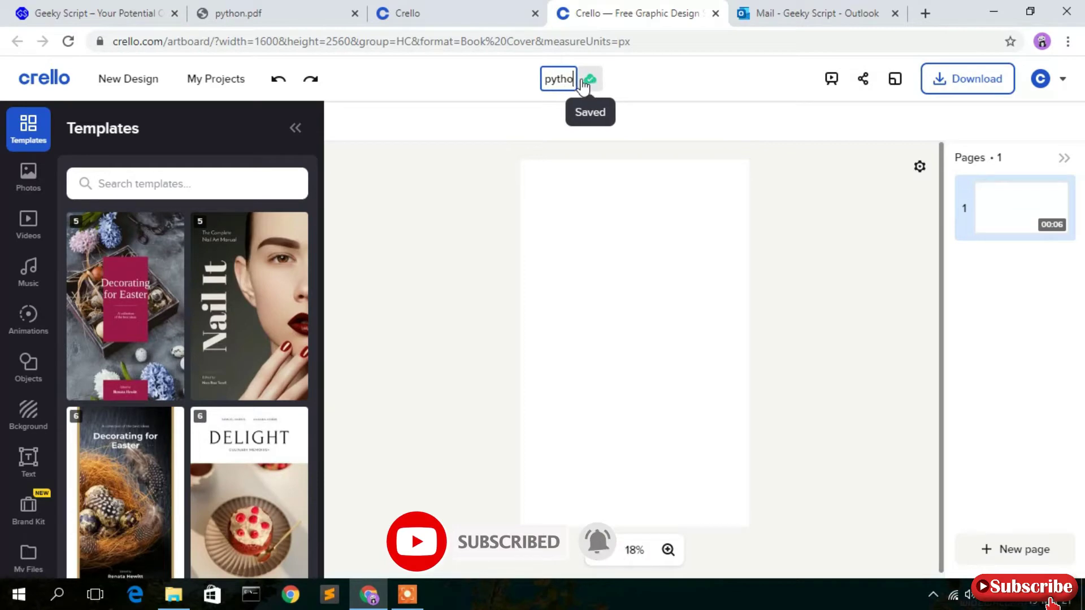
text(n)
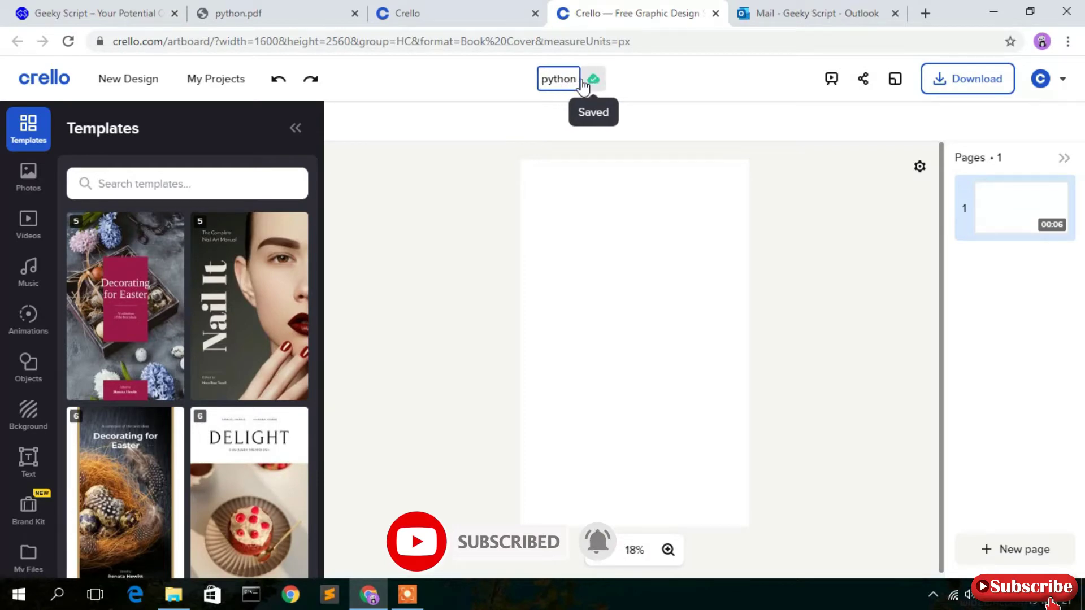
click(712, 78)
Browse the template gallery and bring up the recent template searches.
scroll(150, 346, down, 8)
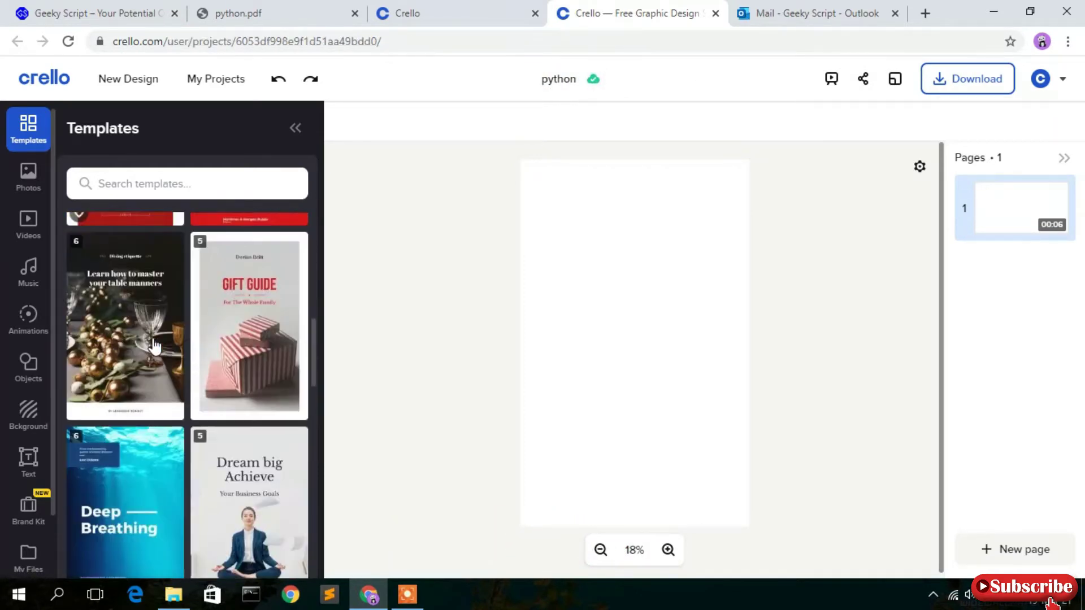
scroll(153, 346, down, 12)
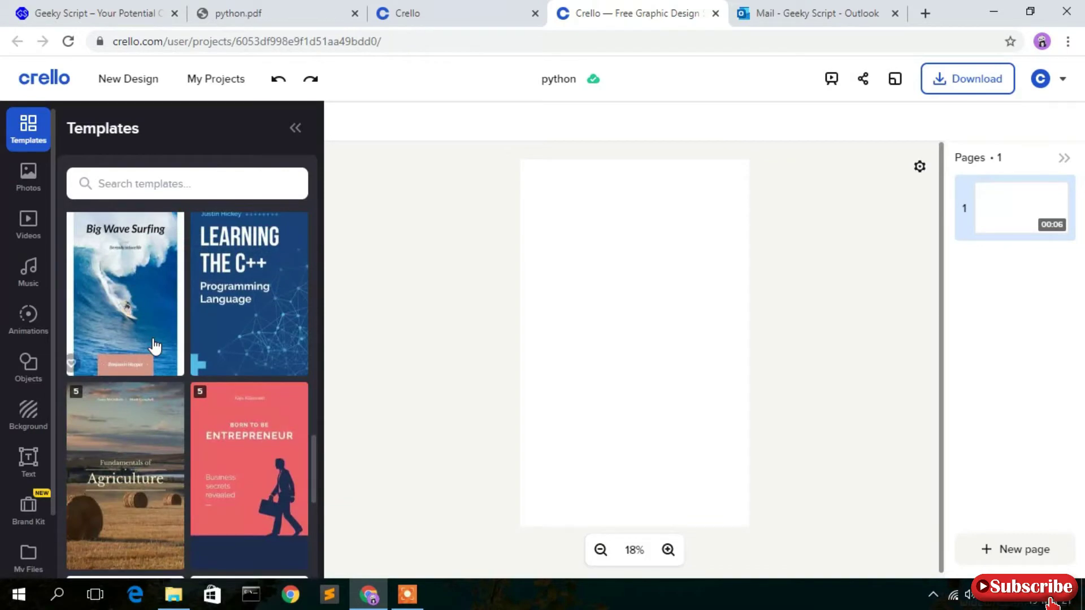
scroll(154, 346, down, 6)
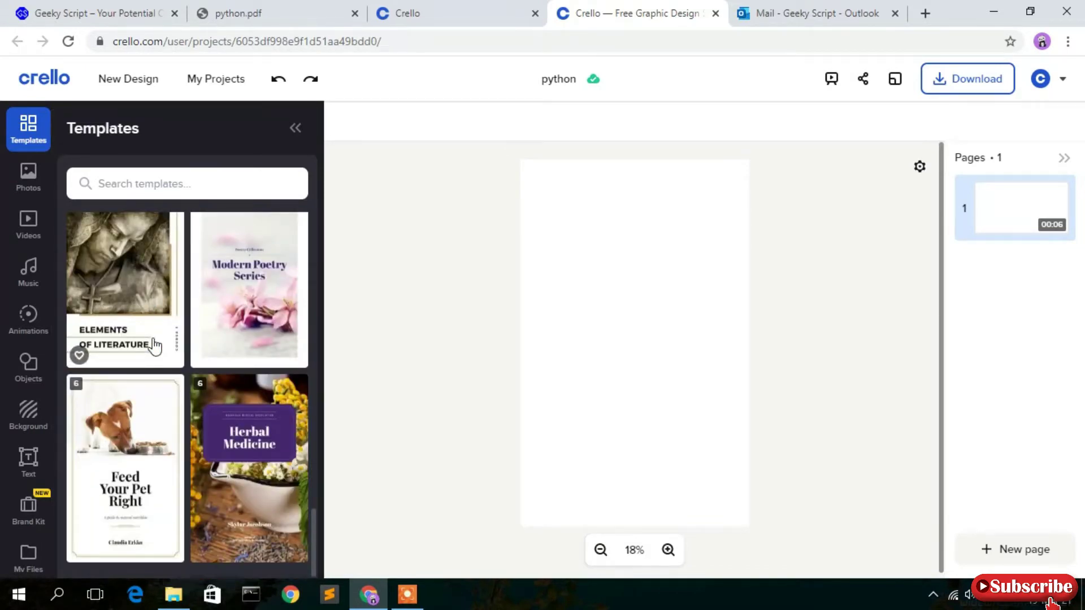
scroll(154, 346, down, 6)
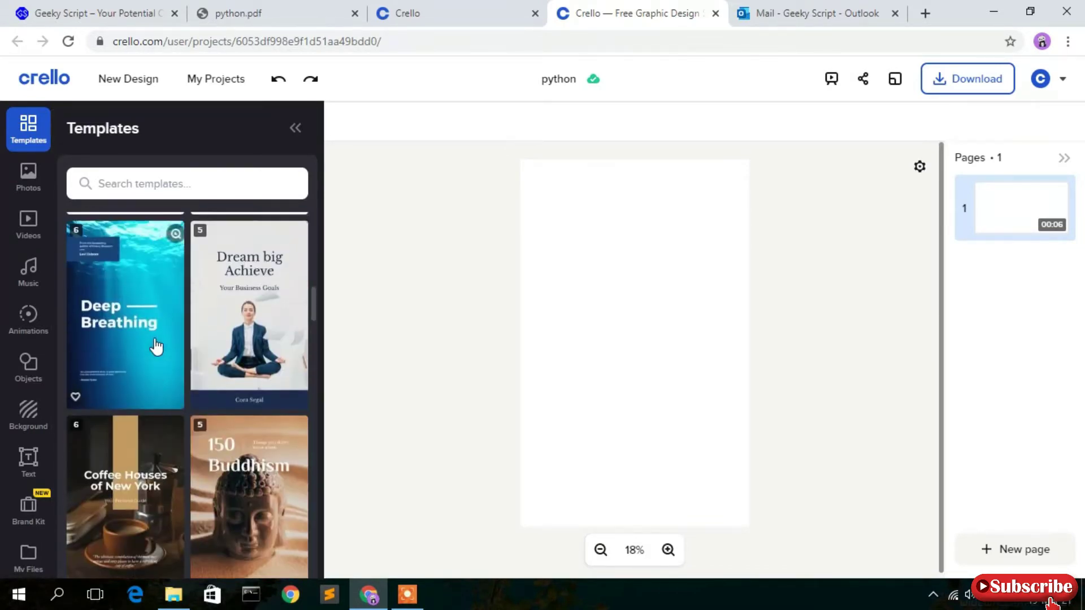
scroll(156, 347, up, 3)
scroll(156, 346, up, 4)
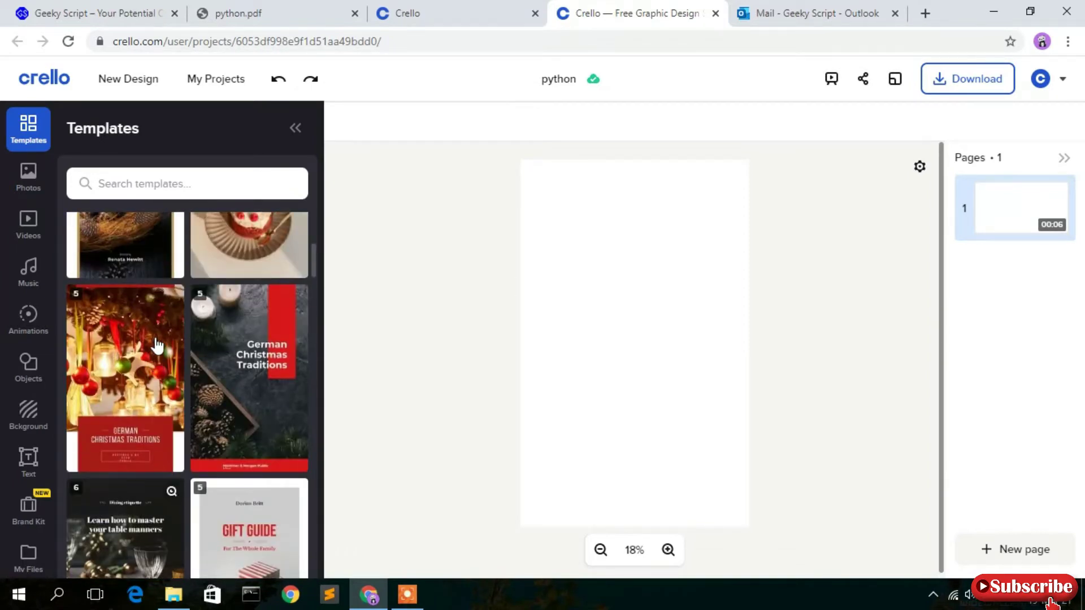
scroll(156, 343, up, 4)
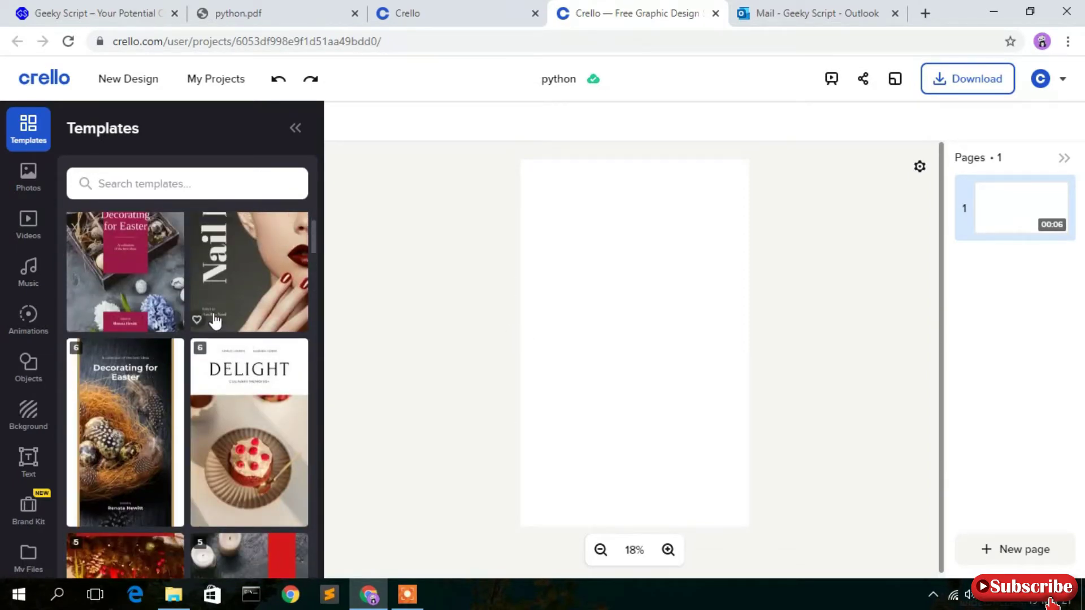
scroll(214, 321, up, 2)
click(201, 180)
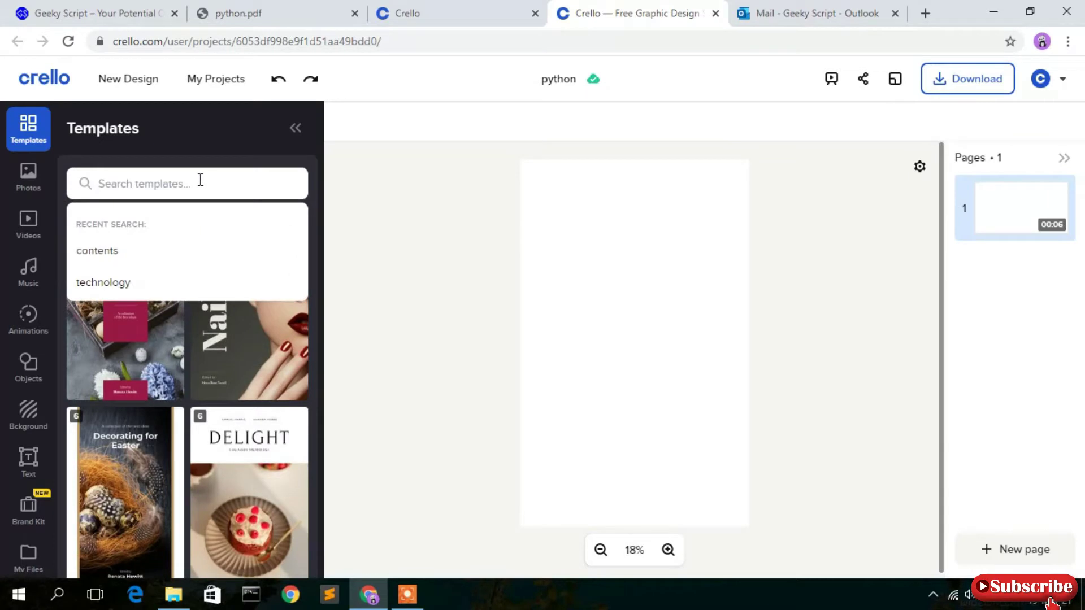
Search templates for 'technology' and scroll through results such as 'Learning the C++'.
click(116, 286)
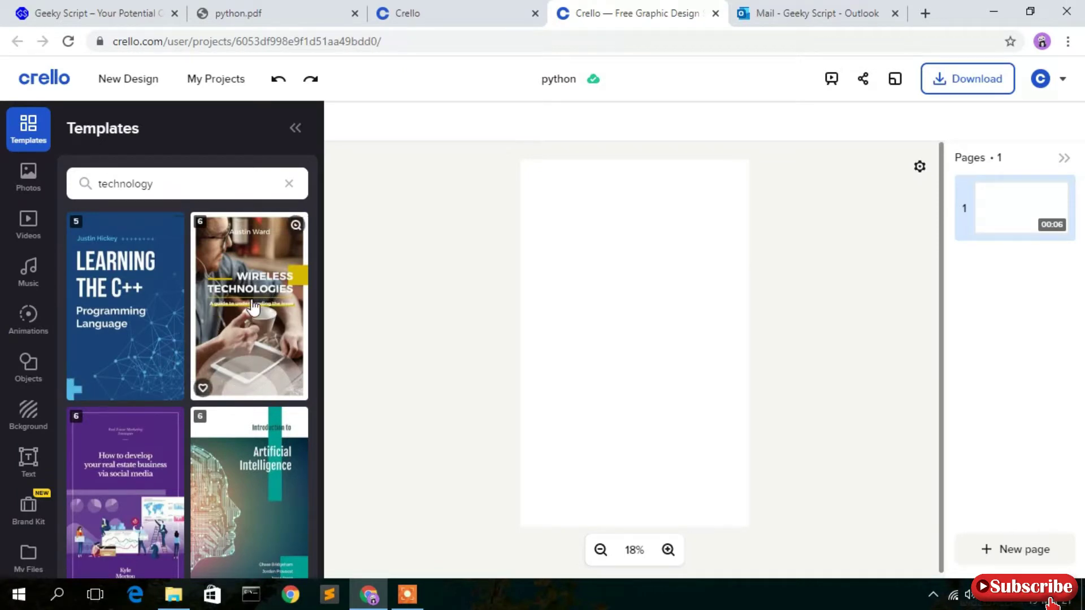
scroll(242, 336, down, 2)
scroll(242, 336, down, 10)
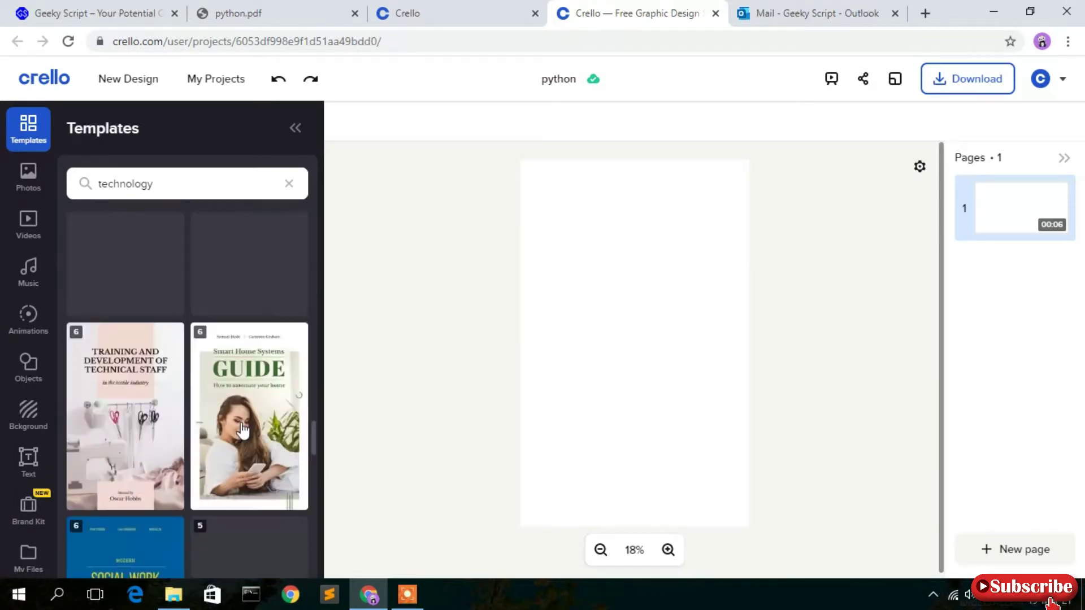
scroll(242, 429, down, 5)
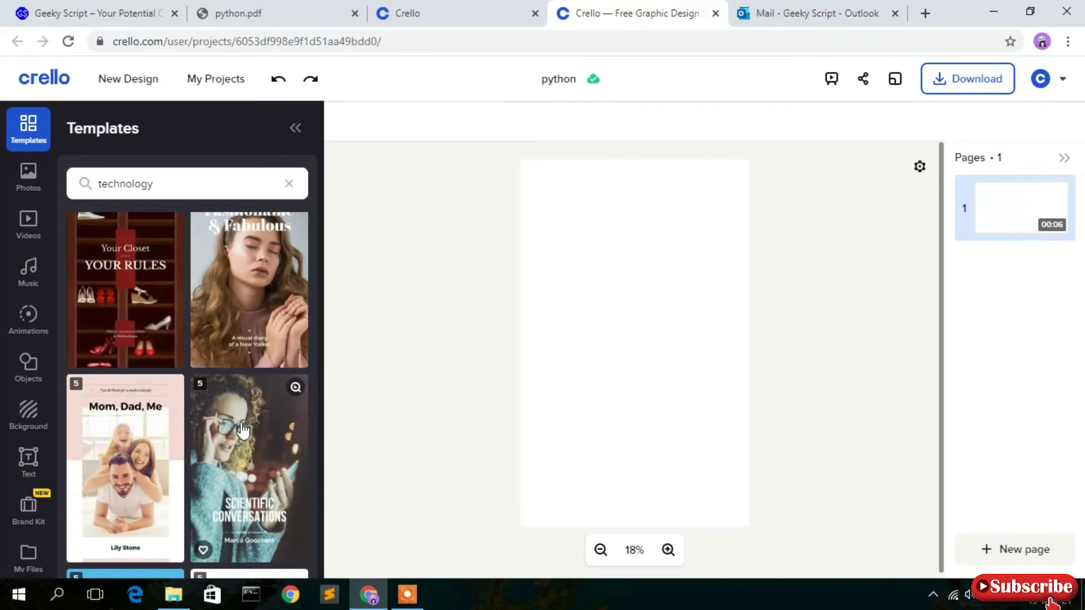
scroll(243, 430, down, 5)
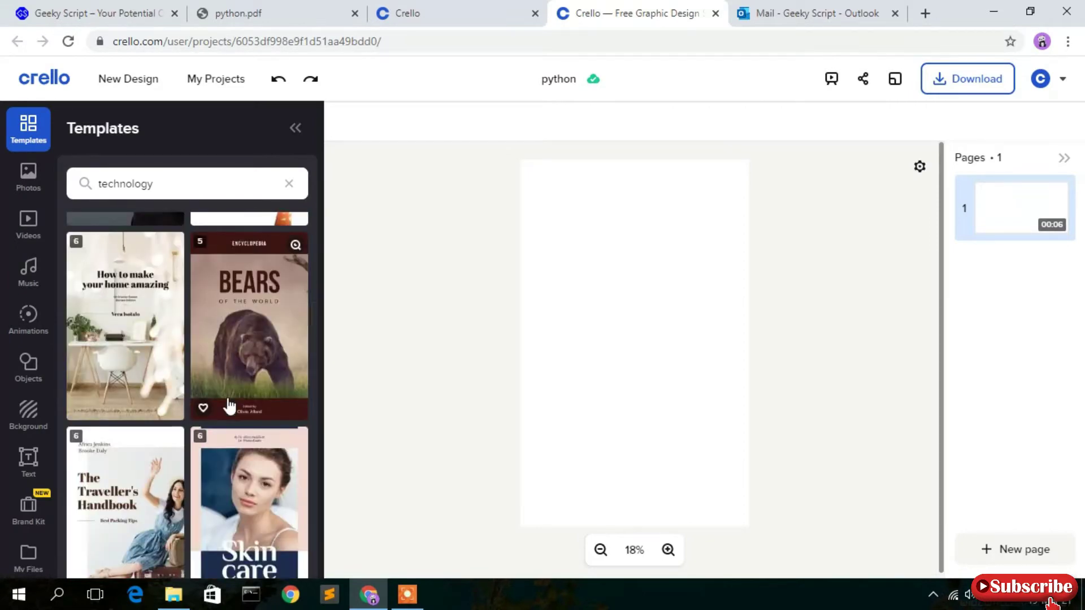
scroll(228, 405, up, 20)
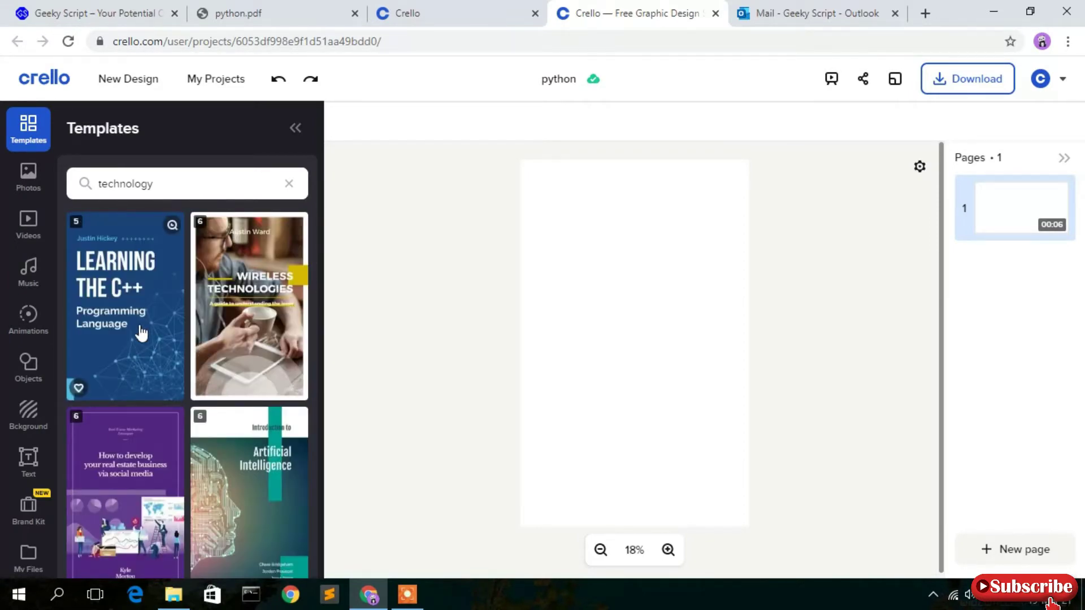
Apply the blue 'Learning the C++ Programming Language' cover template to page 1.
click(139, 331)
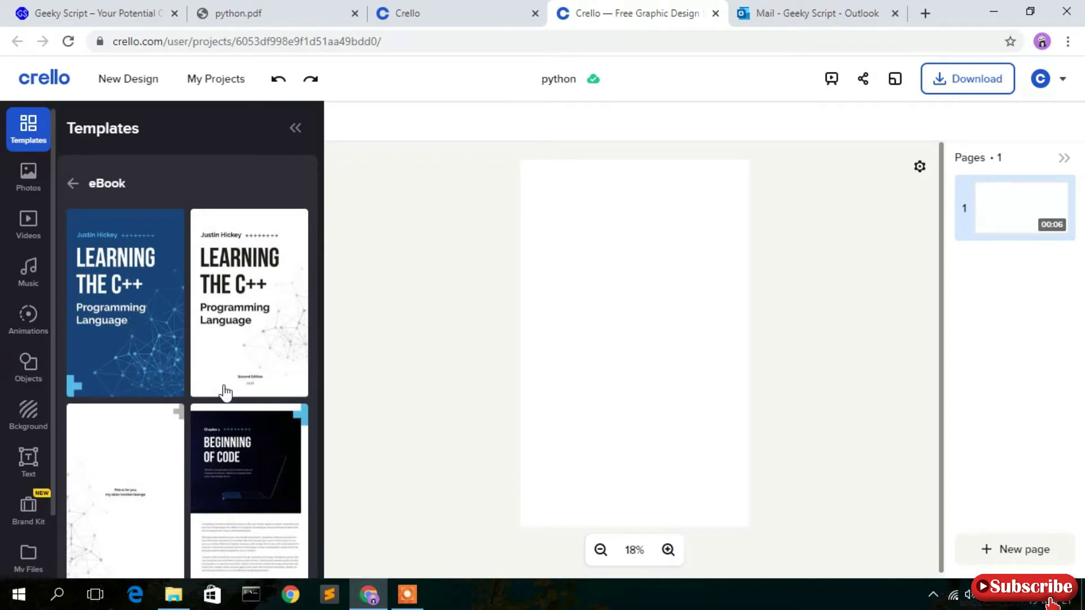
scroll(208, 325, down, 1)
scroll(208, 325, down, 3)
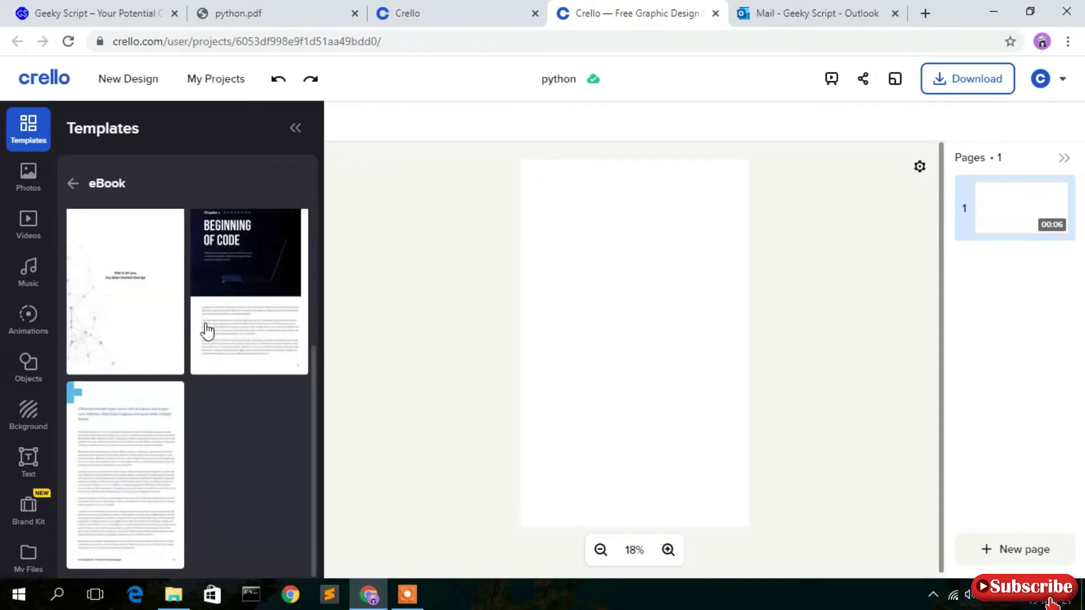
scroll(192, 375, up, 3)
scroll(204, 305, down, 3)
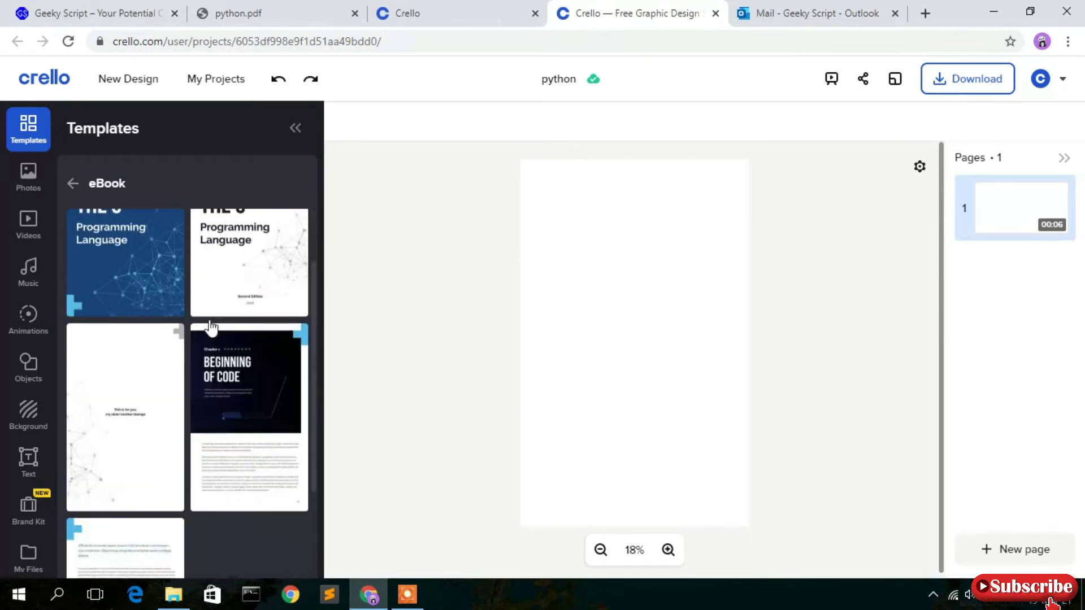
scroll(188, 380, up, 3)
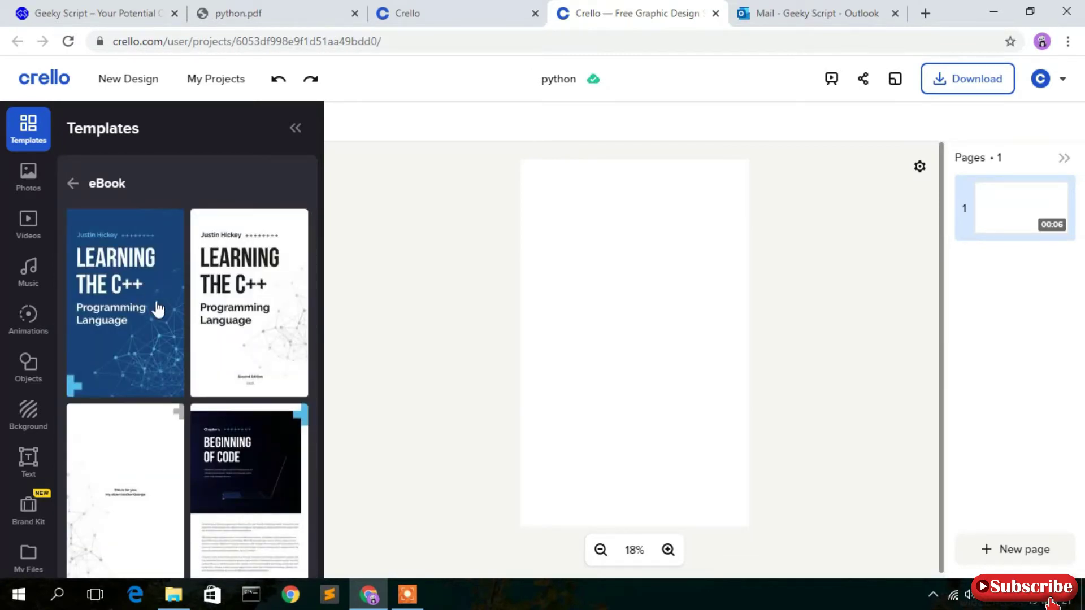
click(118, 311)
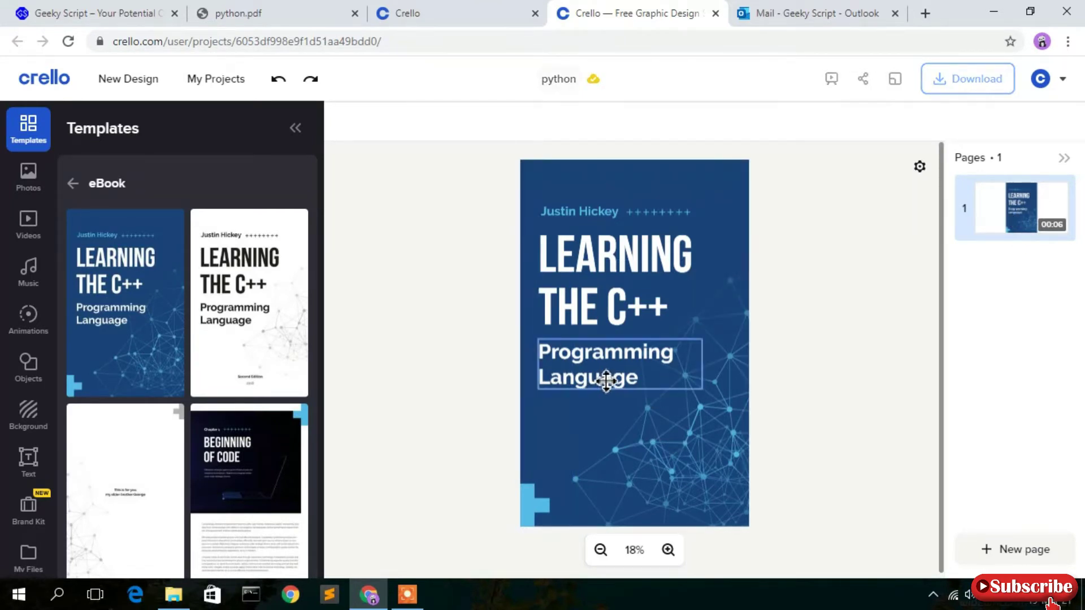
Change the cover title from 'LEARNING THE C++' to 'LEARNING THE PYTHON'.
double_click(654, 303)
key(BackSpace)
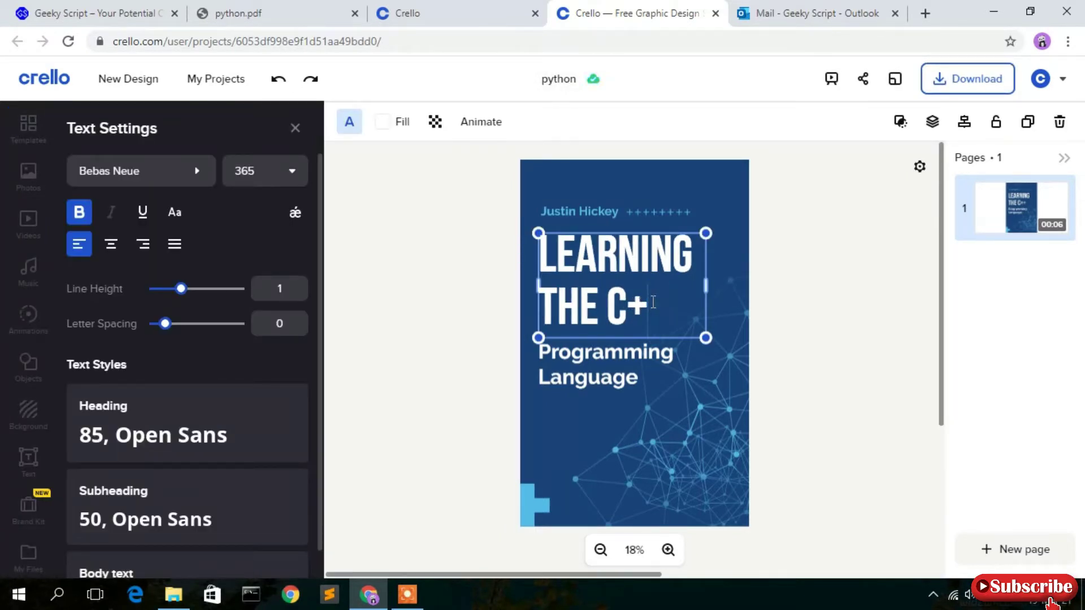
key(BackSpace)
key(BackSpace)
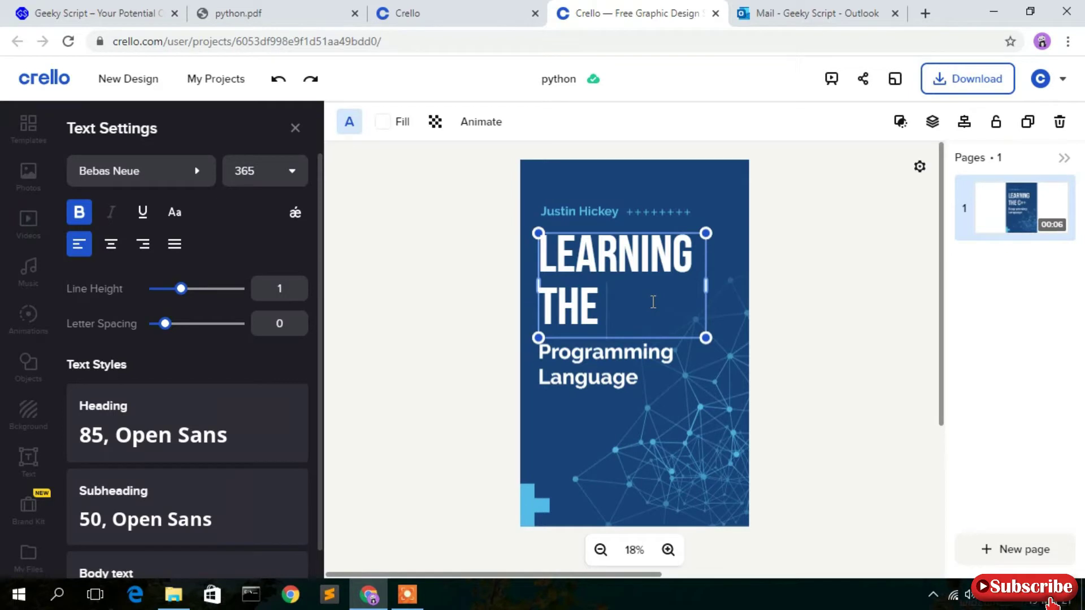
text(PYH)
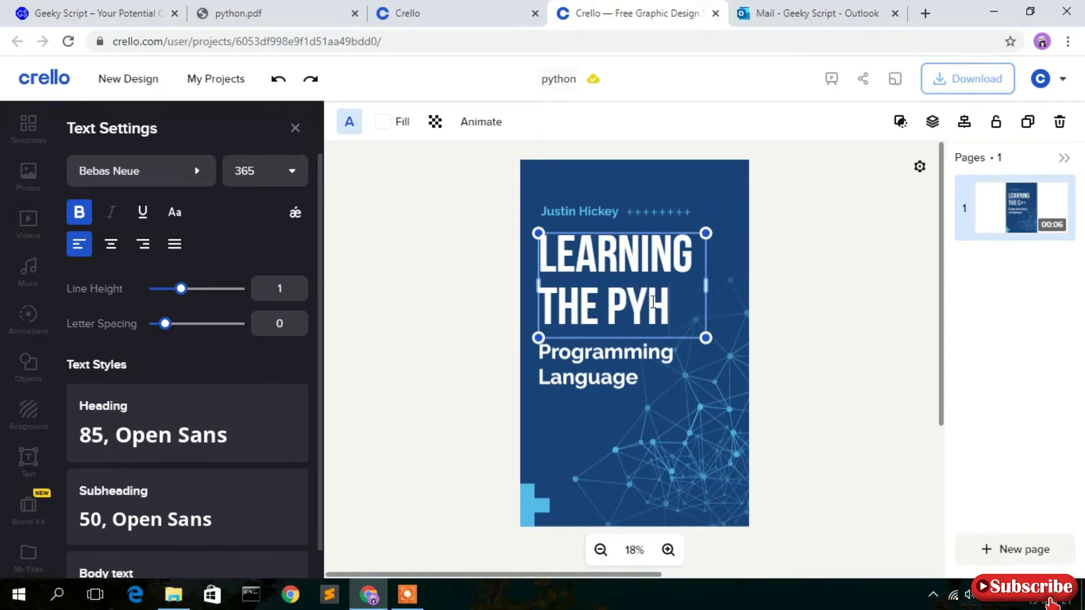
key(BackSpace)
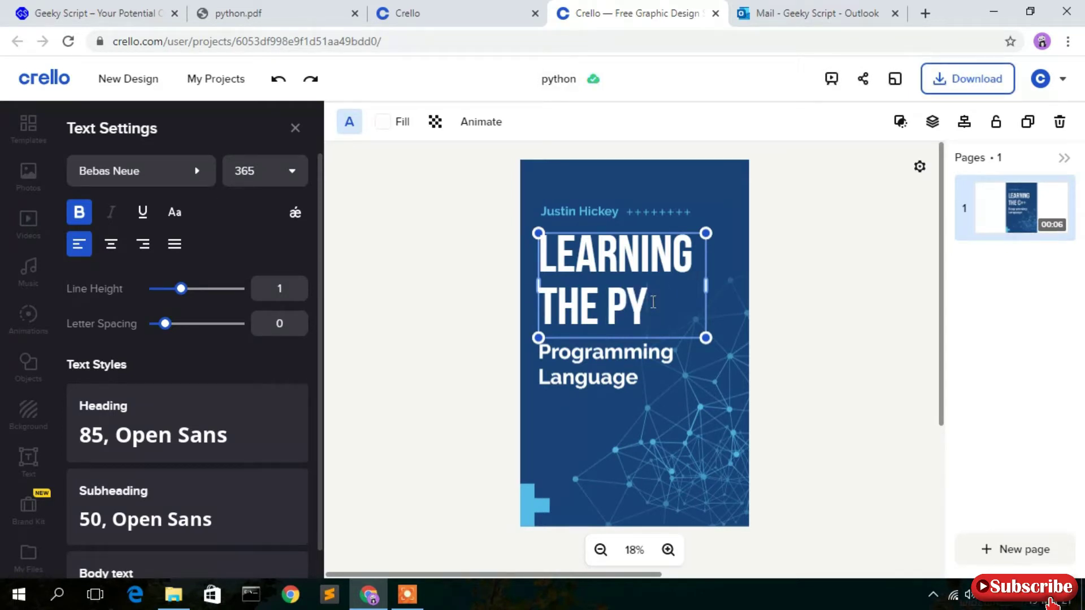
text(THON)
Set the whole title to font size 240 with letter spacing 20.
key(ctrl+a)
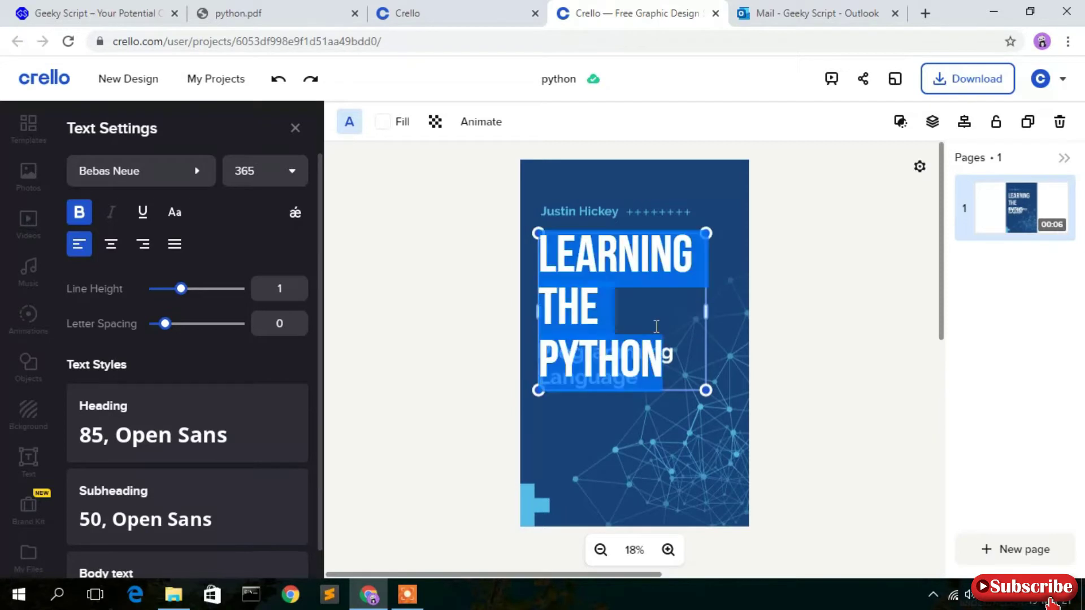
key(Return)
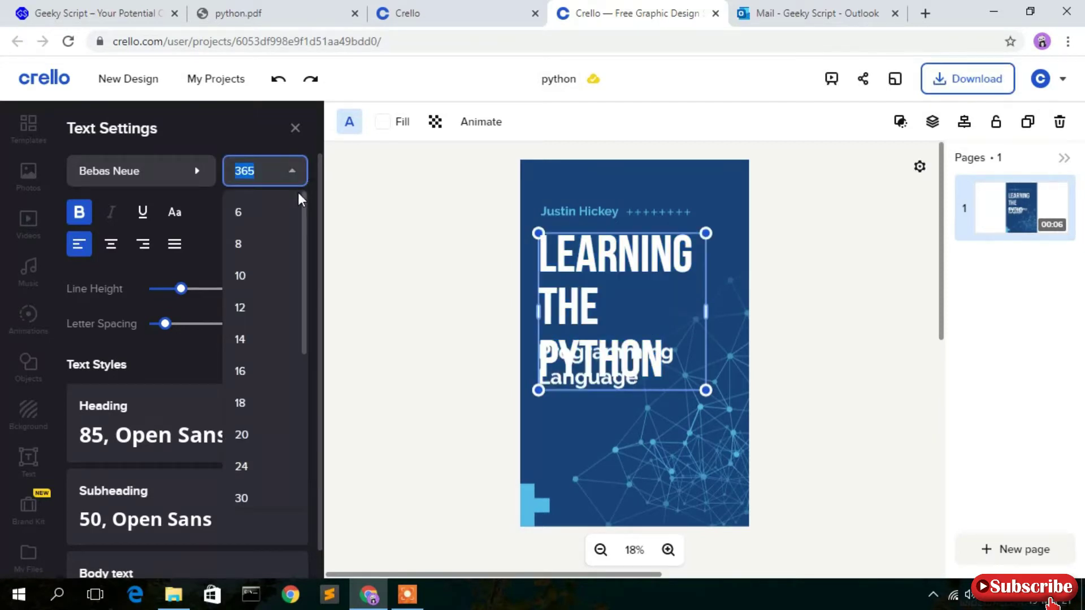
scroll(271, 317, down, 5)
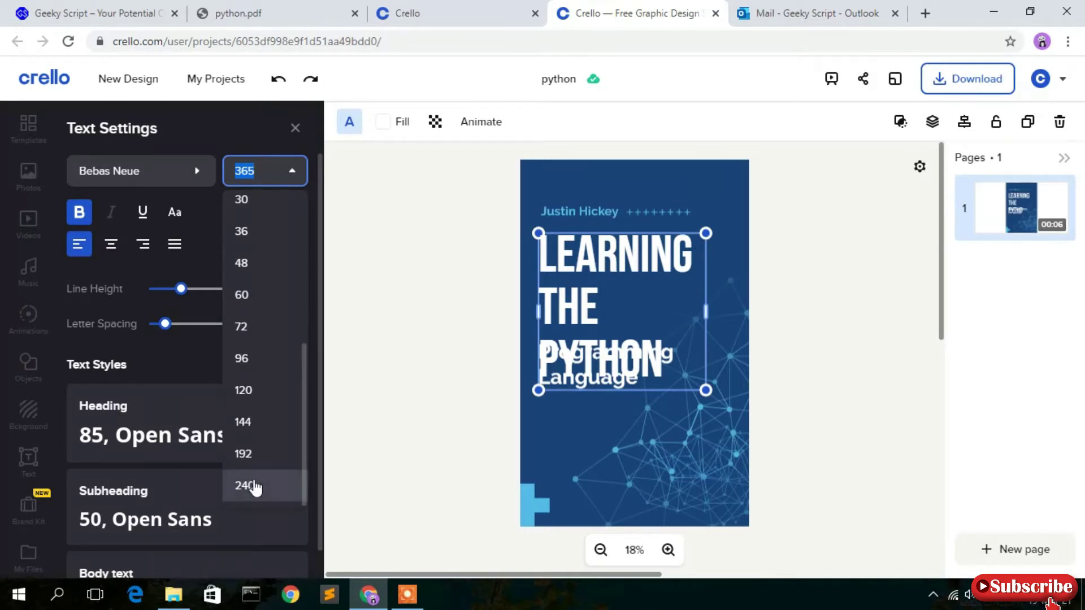
click(249, 485)
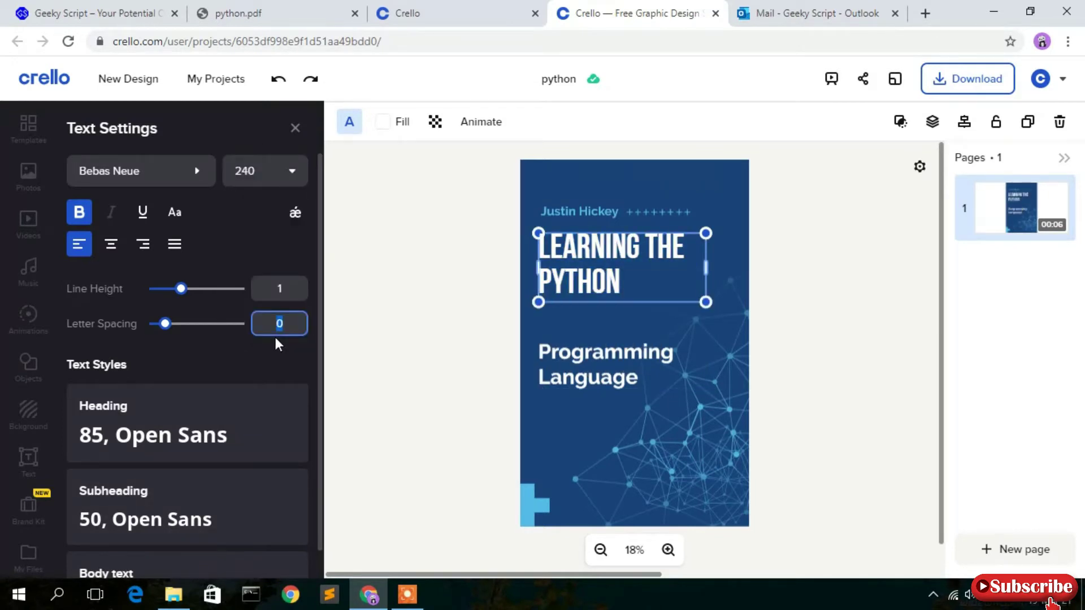
text(2)
key(Return)
click(294, 324)
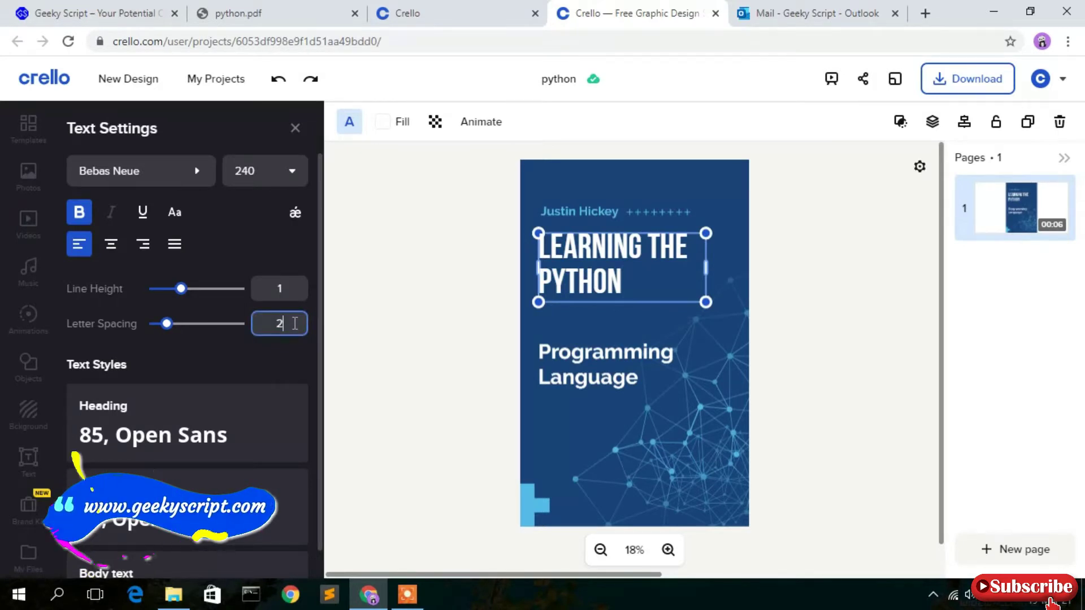
text(0)
key(Return)
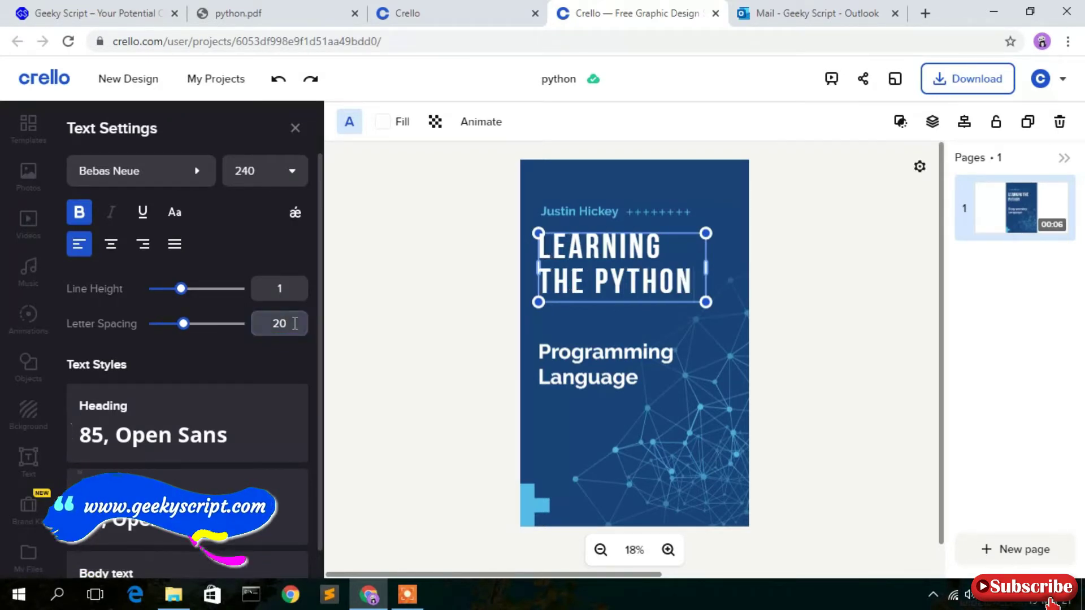
click(407, 316)
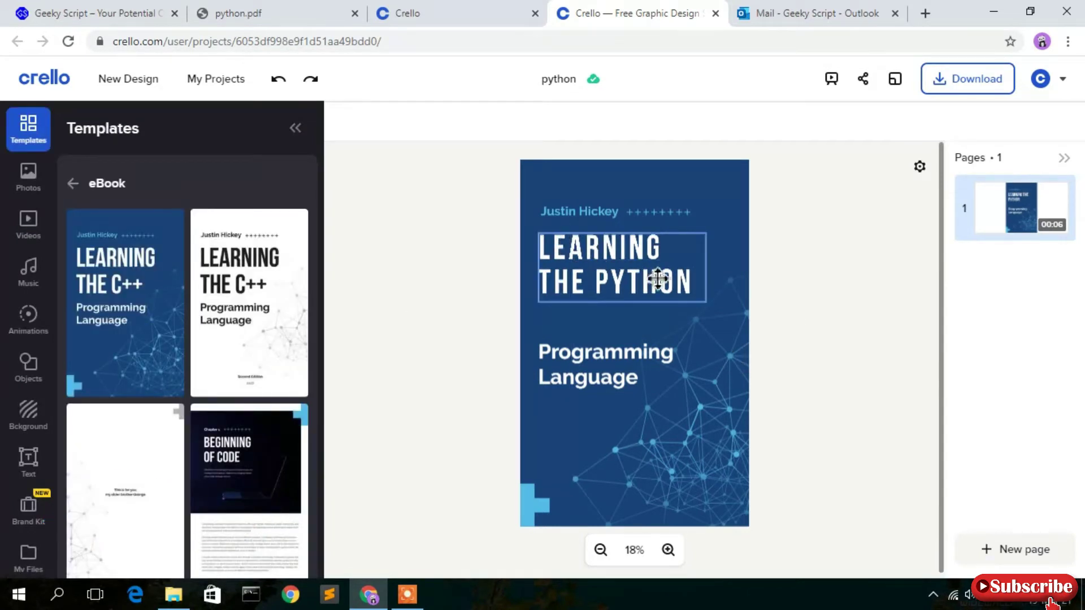
Replace the author line above the title with the creator's name and add a blank second page.
double_click(575, 214)
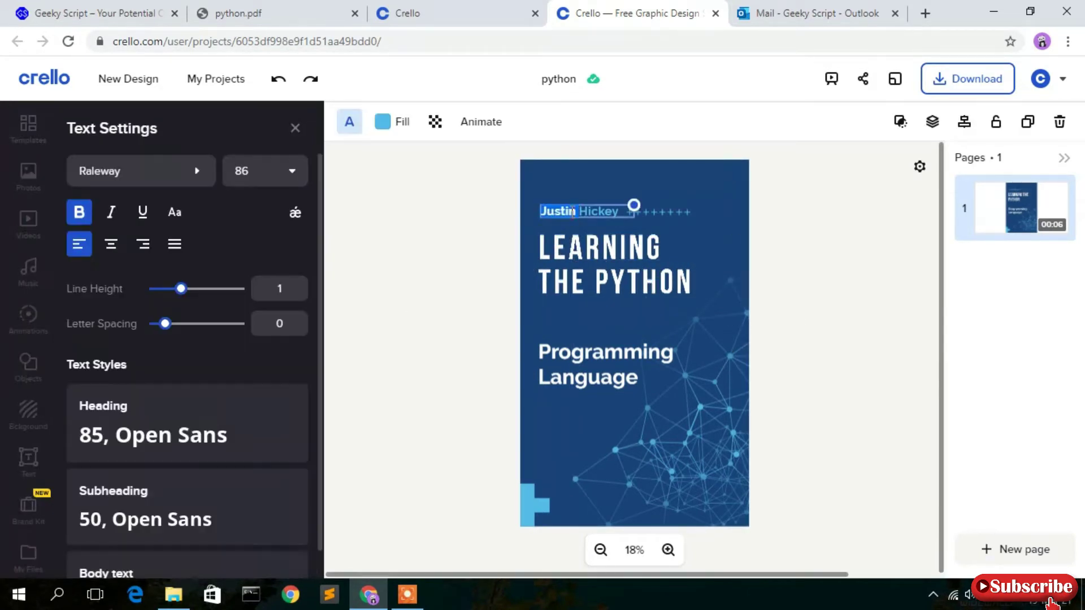
key(Delete)
key(Delete)
key(Delete)
key(Delete)
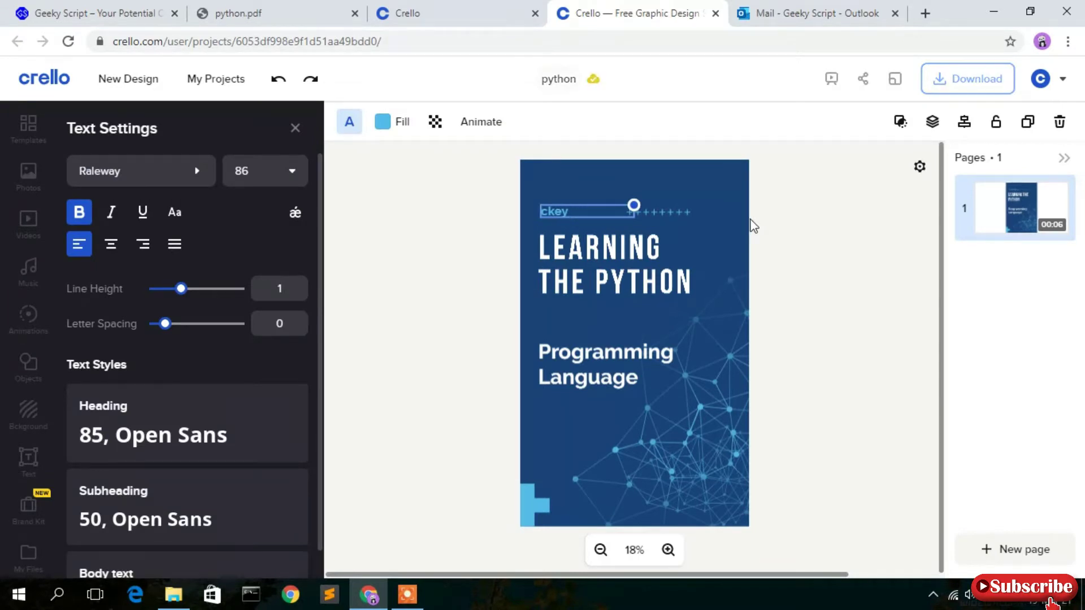
key(Delete)
key(Delete)
text(Geeky)
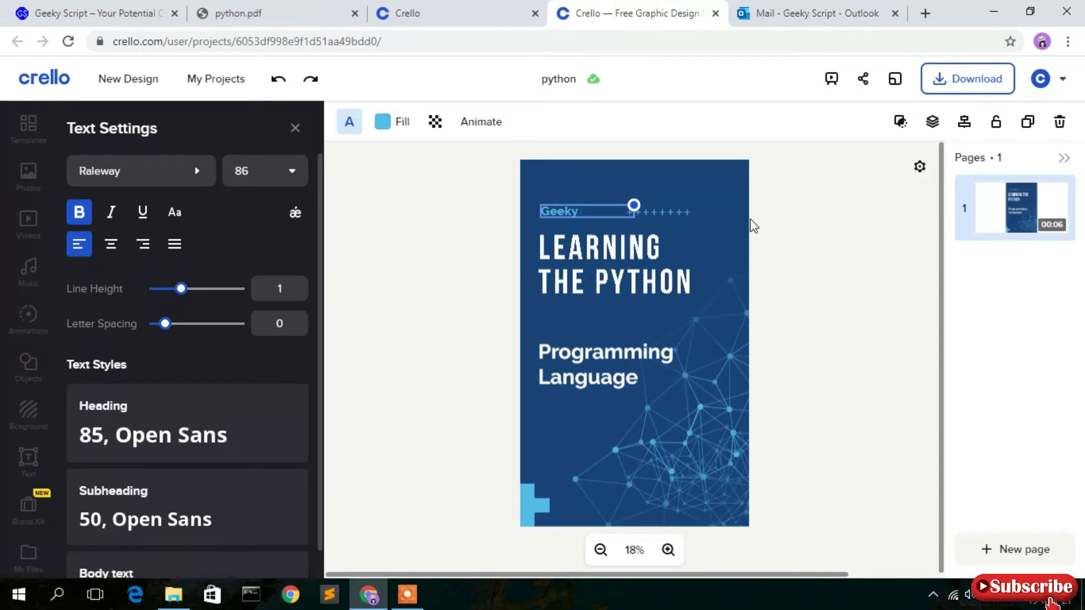
text( Script)
click(811, 279)
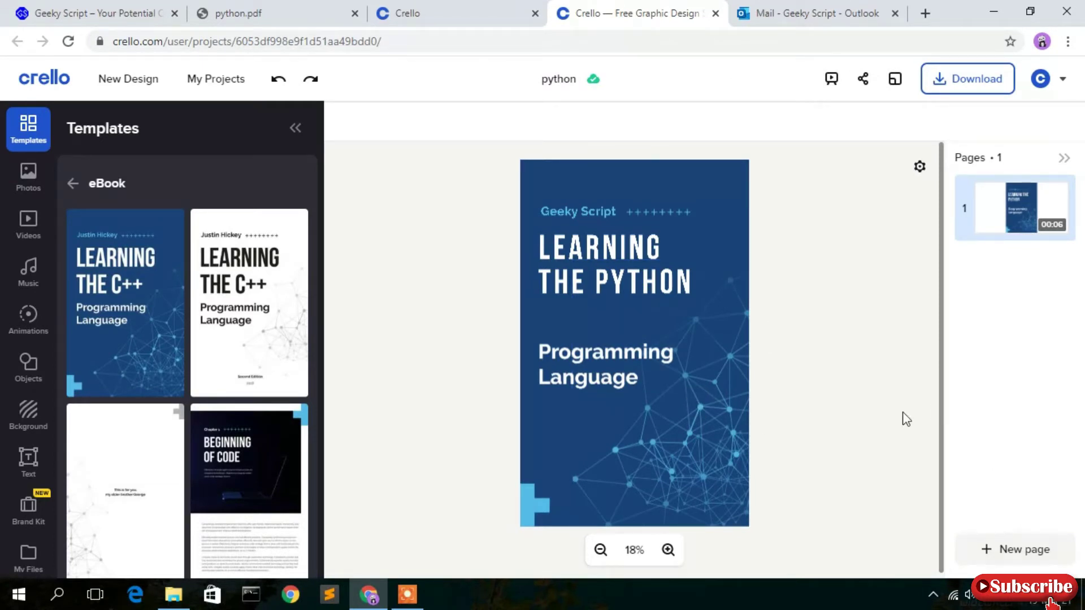
click(1024, 551)
Apply the white 'This is for you' dedication template to page 2.
scroll(201, 348, down, 3)
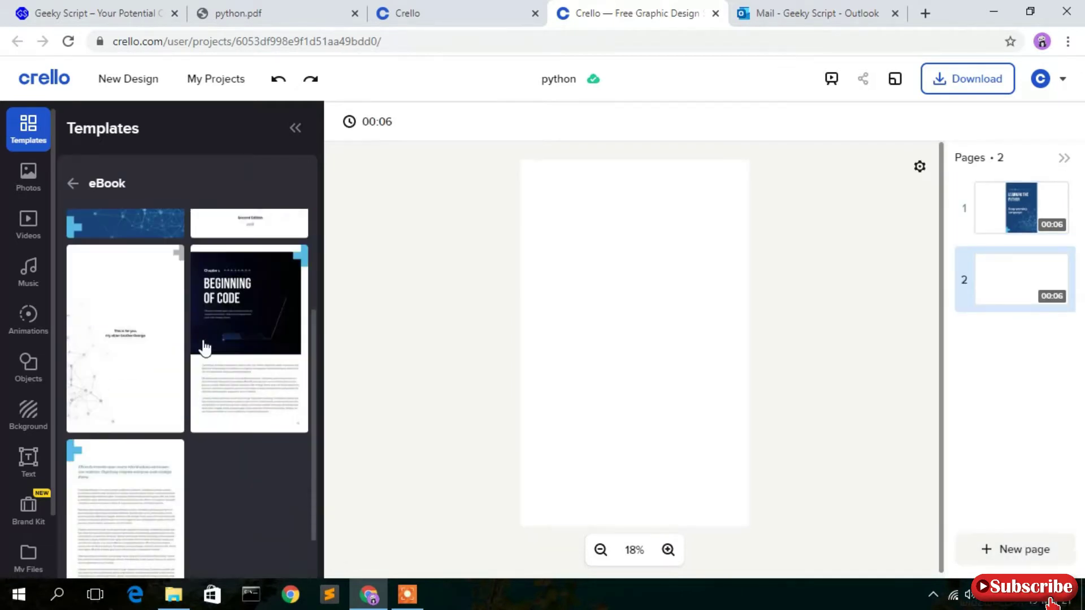
scroll(197, 368, up, 1)
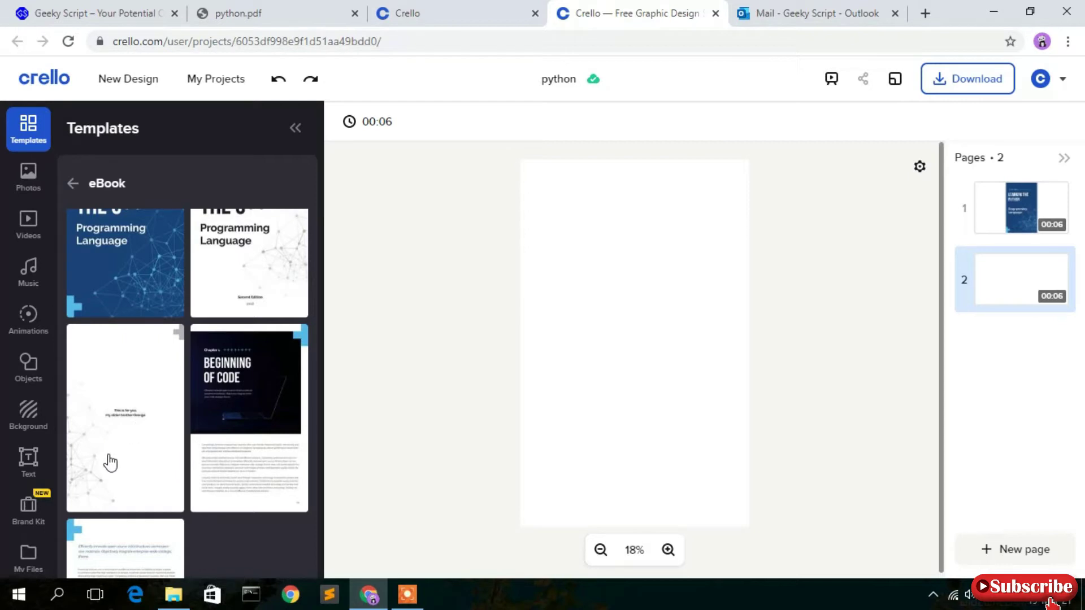
click(111, 420)
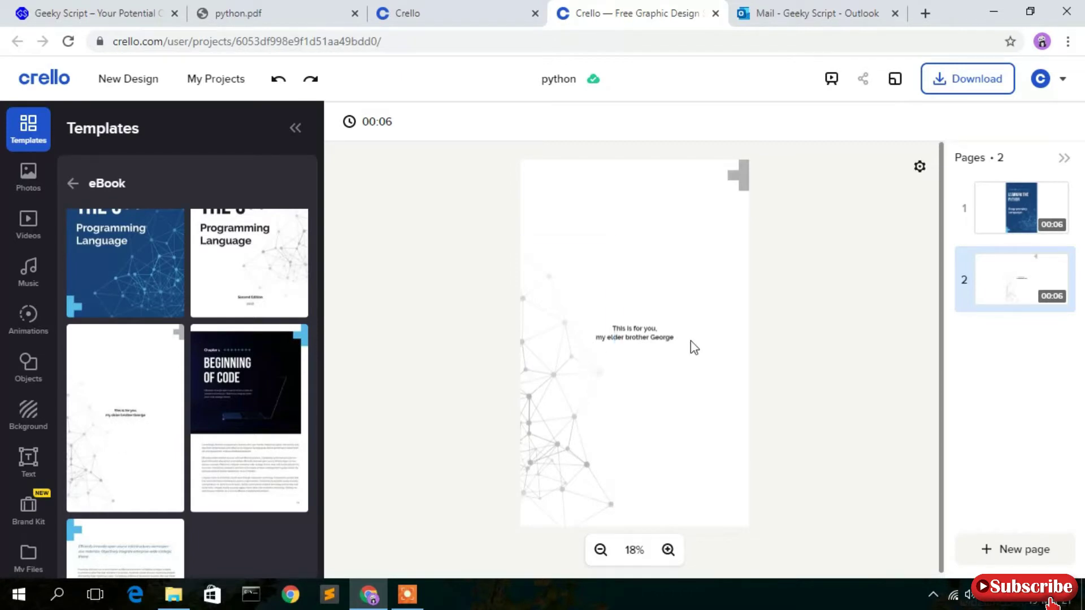
Change the dedication's second line to 'my dear Code Lovers!' and zoom in to check it.
double_click(633, 333)
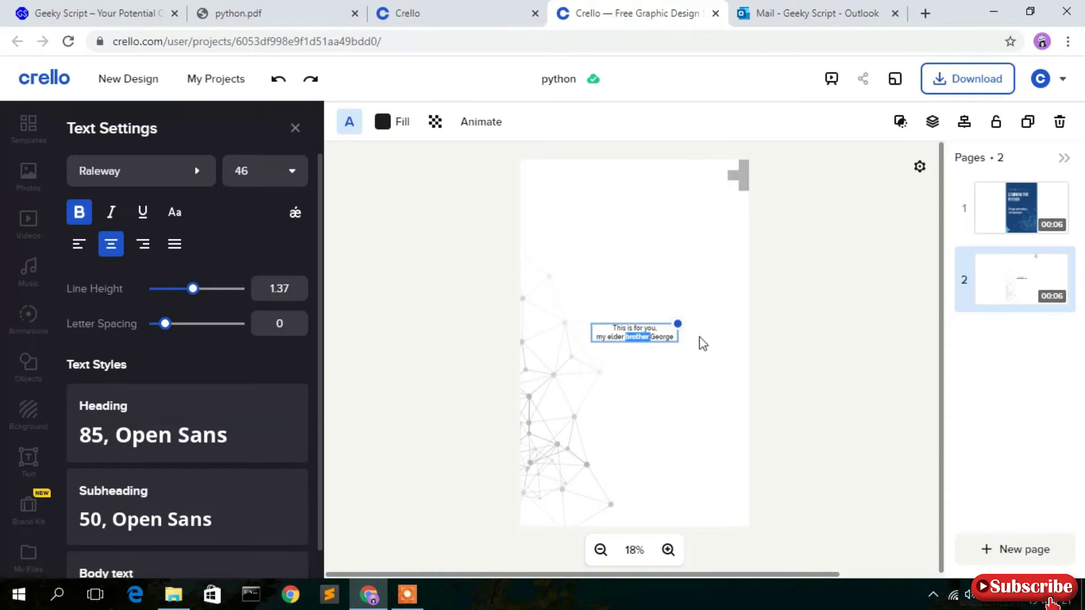
key(BackSpace)
key(Delete)
key(Delete)
key(Delete)
key(Delete)
key(Delete)
key(Delete)
key(BackSpace)
key(BackSpace)
key(BackSpace)
key(BackSpace)
key(BackSpace)
key(BackSpace)
key(BackSpace)
key(BackSpace)
text(dear Coede)
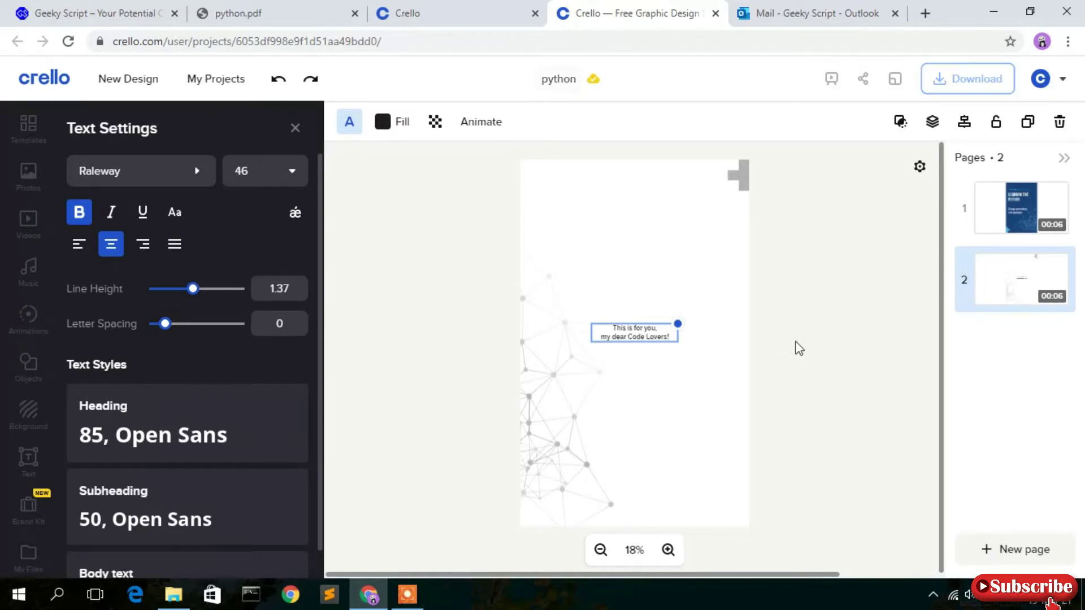
click(801, 349)
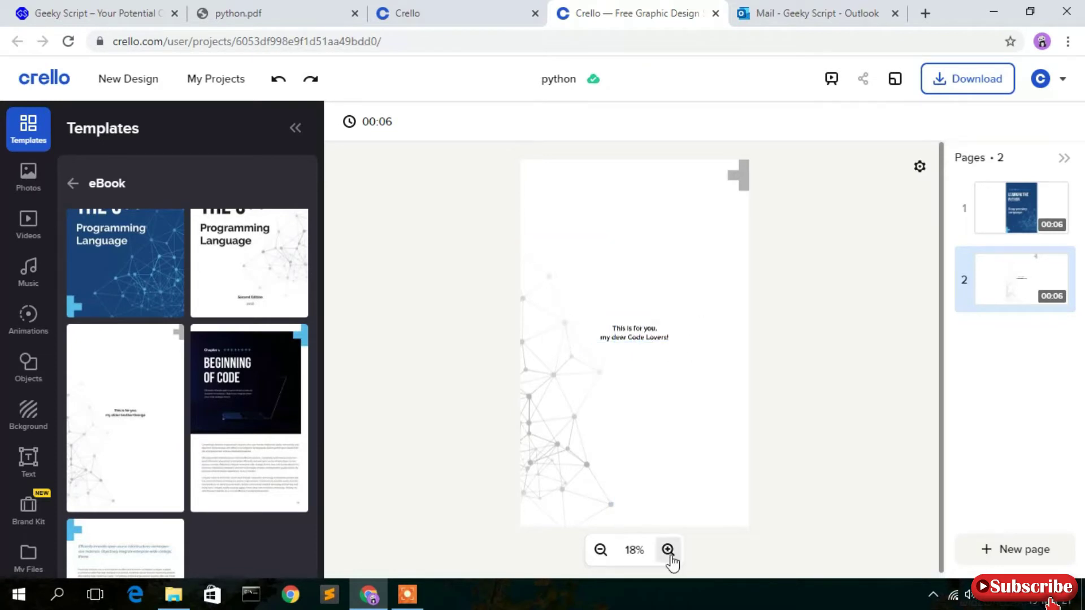
click(669, 551)
click(669, 551)
click(669, 551)
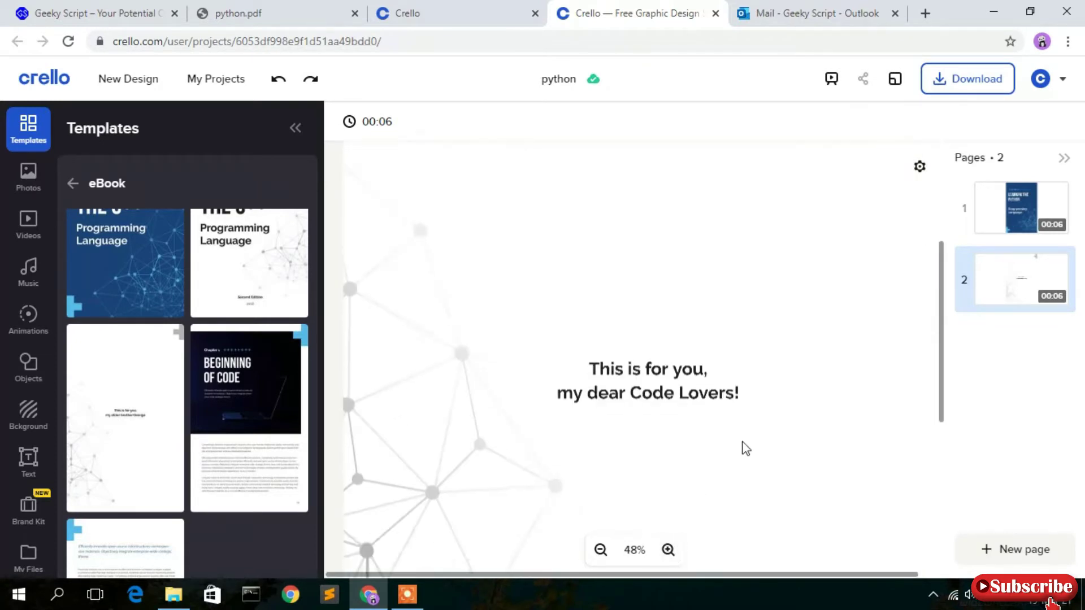
scroll(744, 446, down, 3)
scroll(743, 446, up, 2)
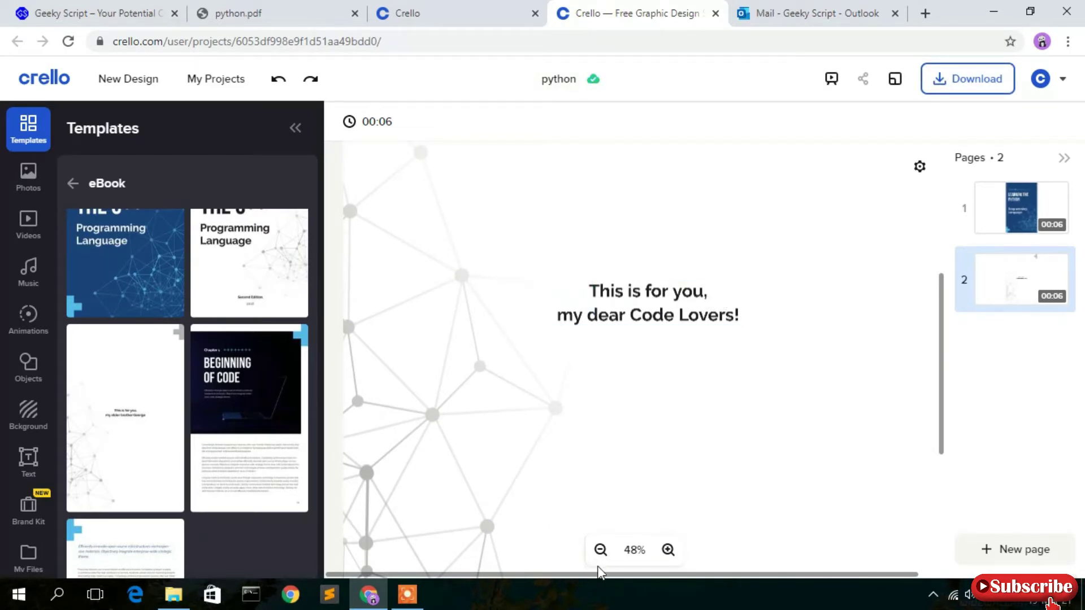
click(601, 550)
click(601, 550)
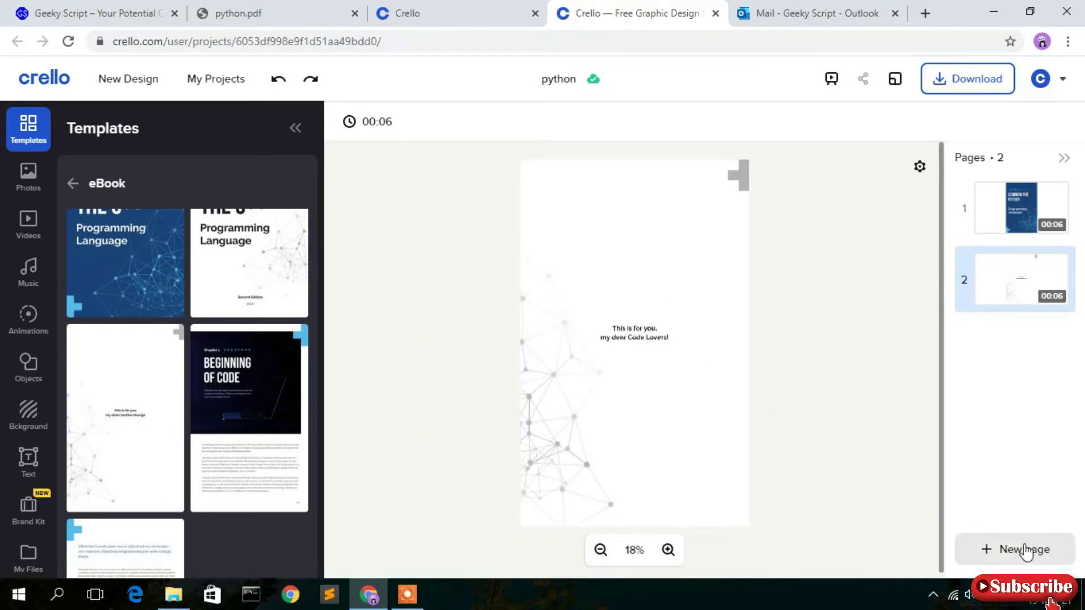
Add a blank third page after the dedication page.
click(1027, 552)
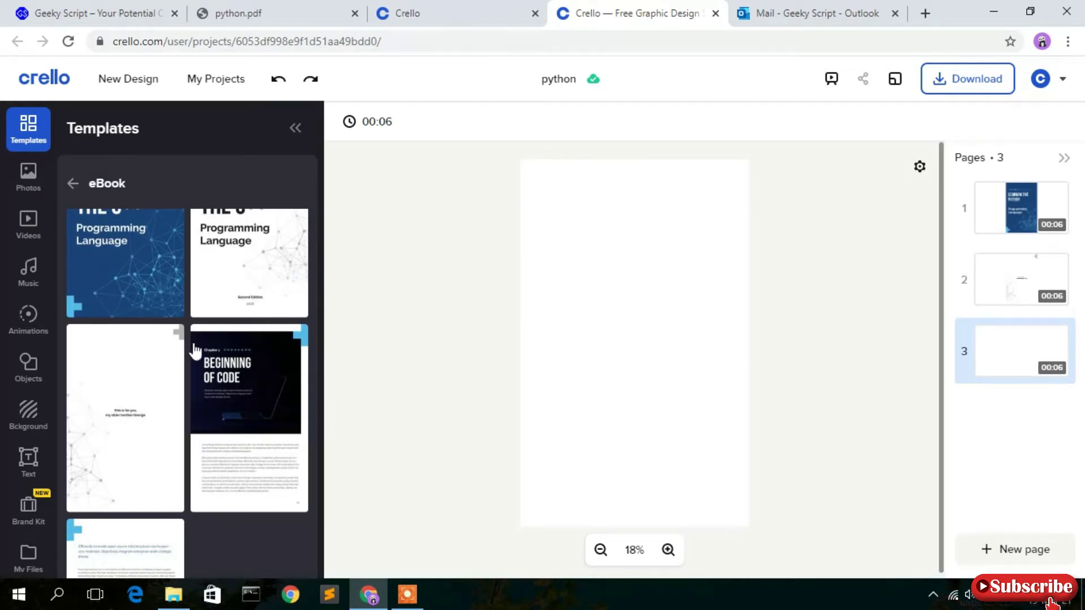
scroll(198, 355, down, 2)
scroll(202, 359, up, 3)
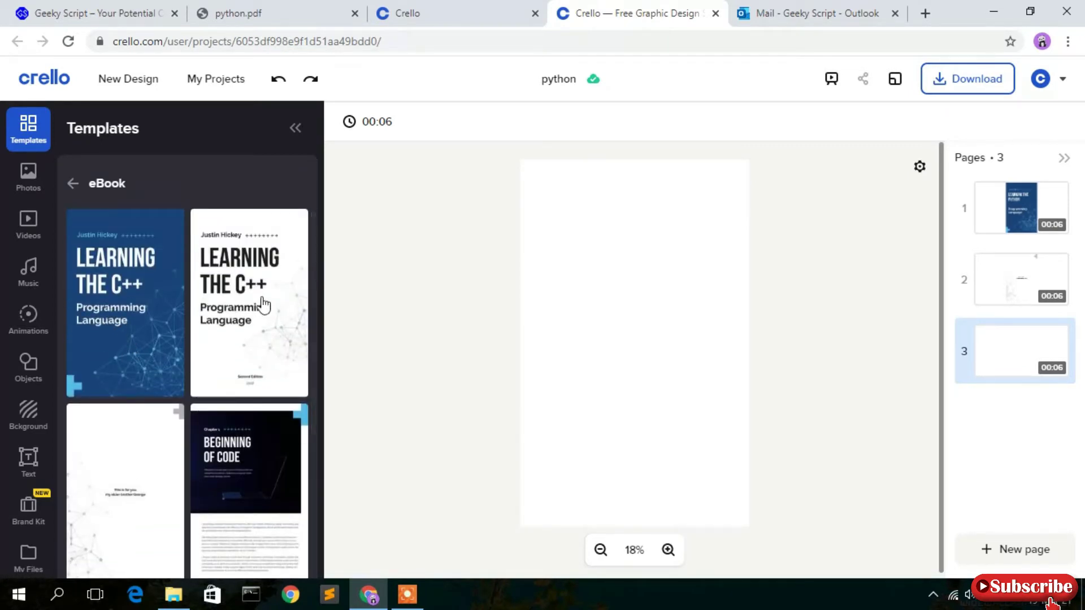
scroll(261, 303, down, 4)
scroll(259, 336, up, 3)
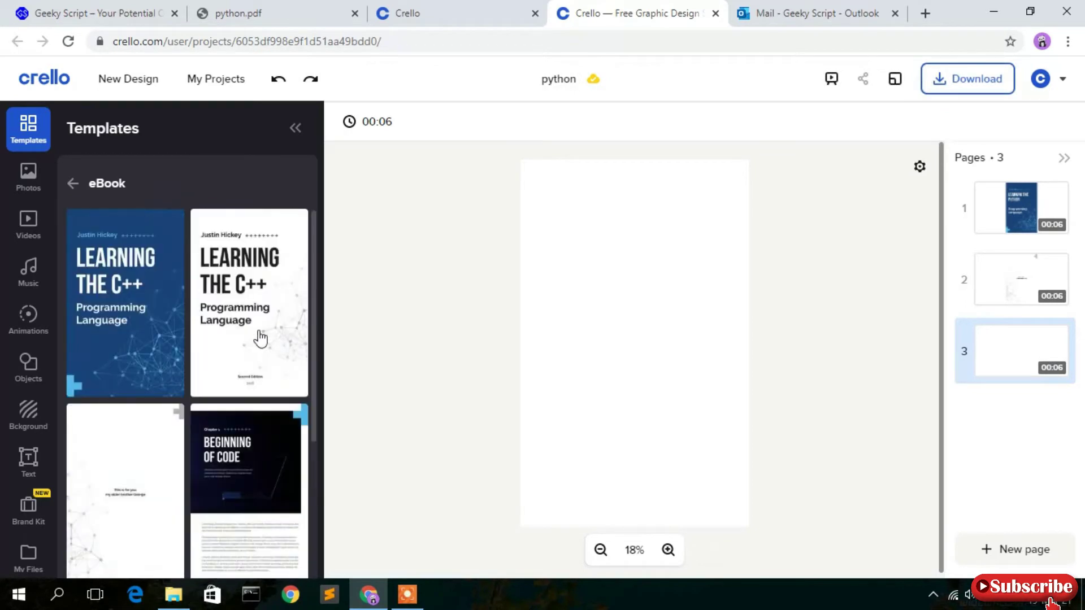
Replace the old template search with 'contents' and run it.
click(68, 184)
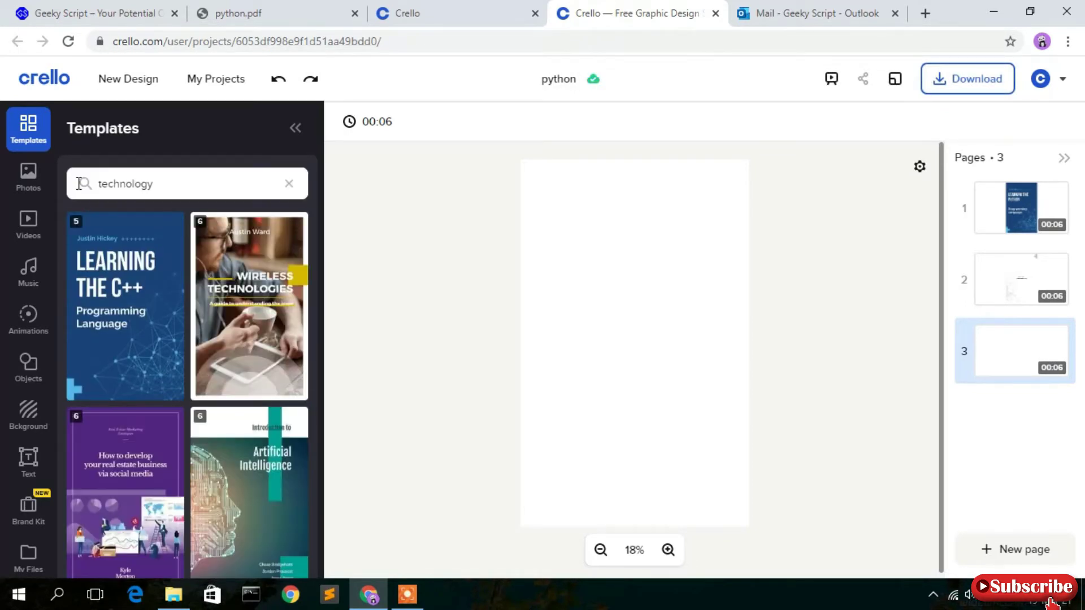
double_click(182, 182)
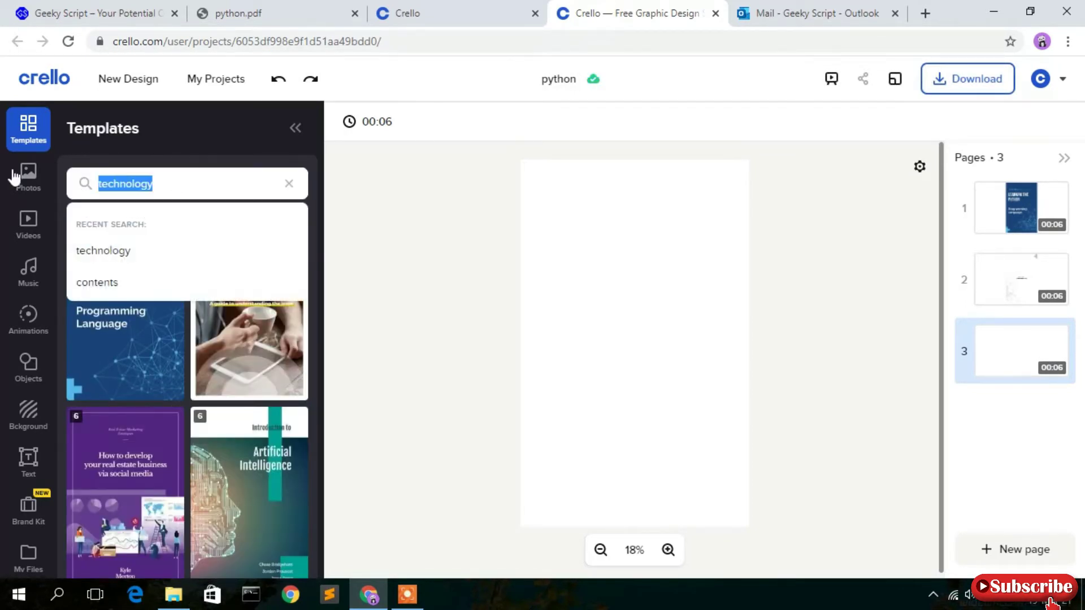
key(BackSpace)
text(contents)
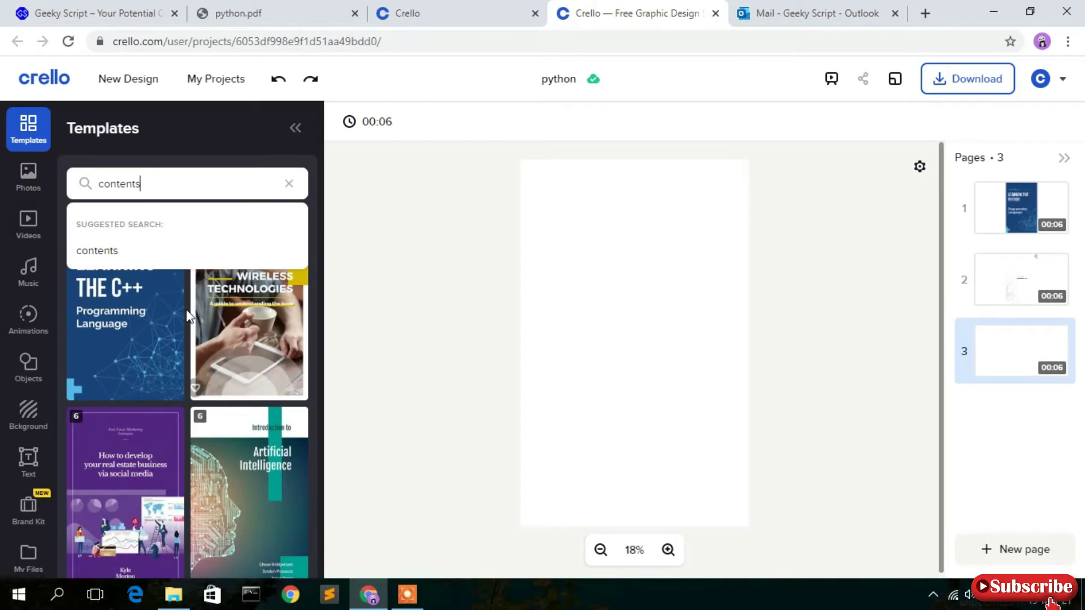
key(Return)
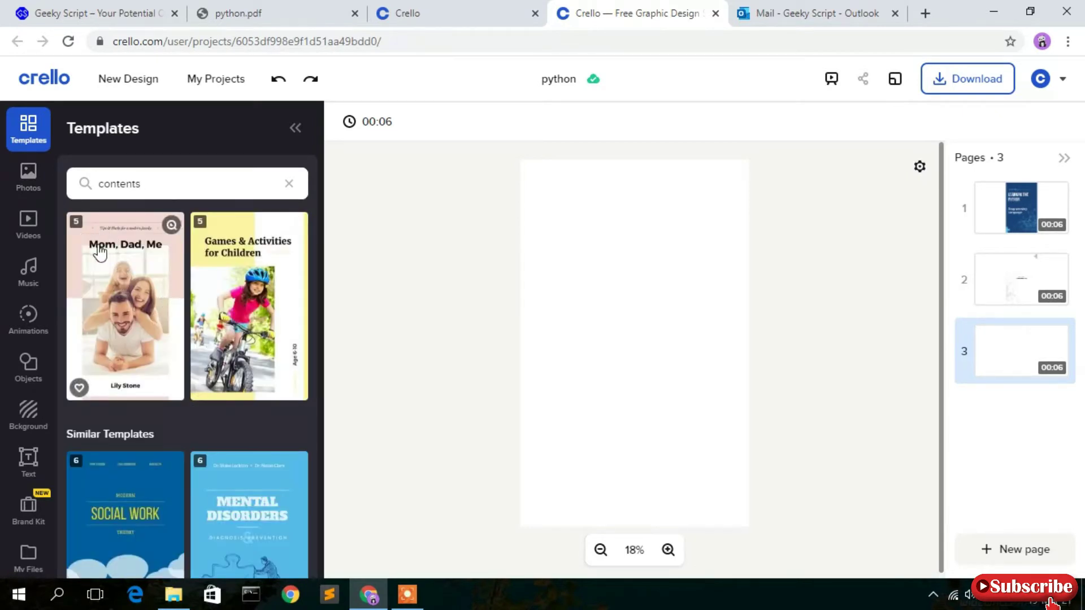
Apply the 'Mom, Dad, Me' template's Contents page to page 3, then return to the cover.
click(148, 290)
scroll(170, 294, down, 2)
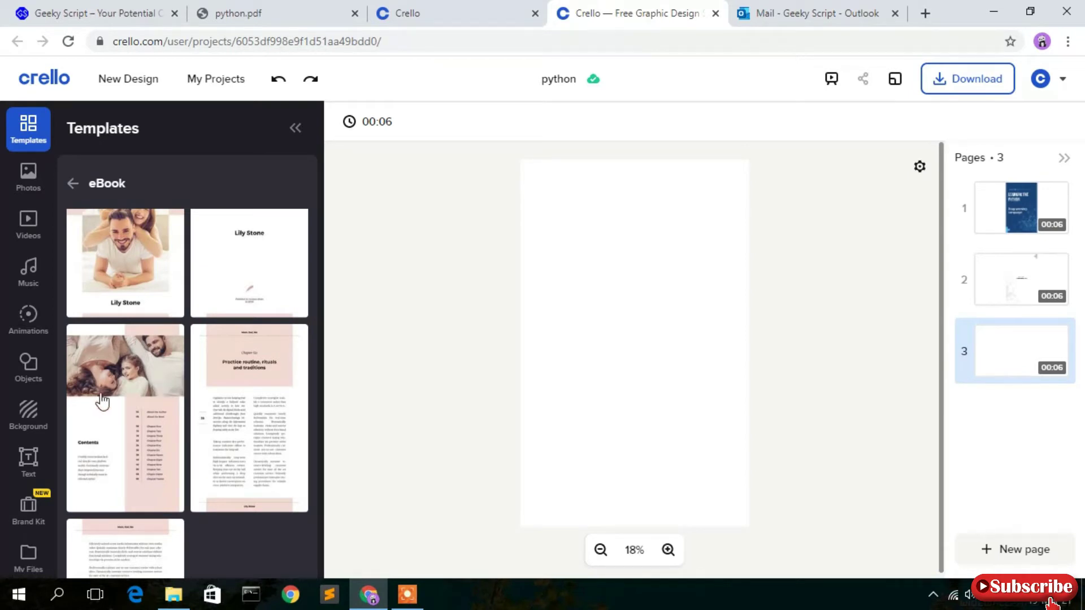
click(152, 411)
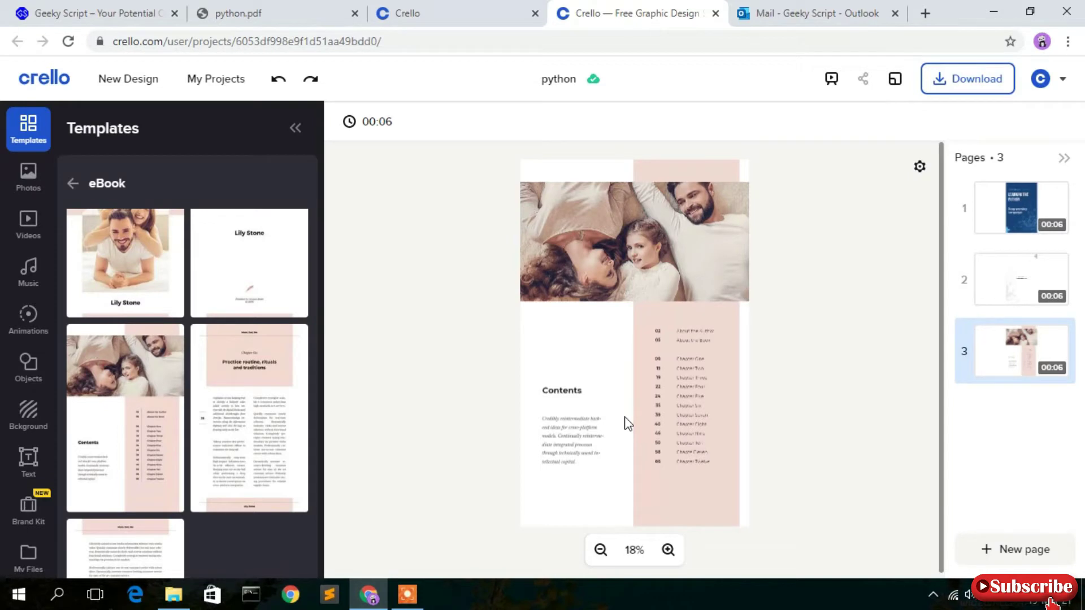
click(1021, 212)
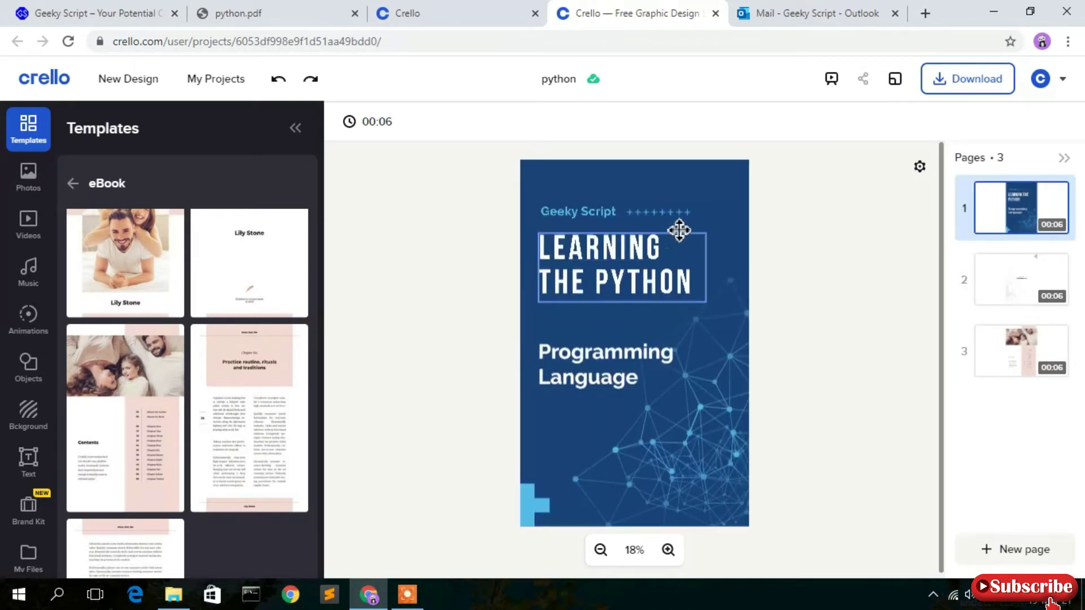
Check the pink contents column on page 3, then go back to the blue cover.
click(1012, 362)
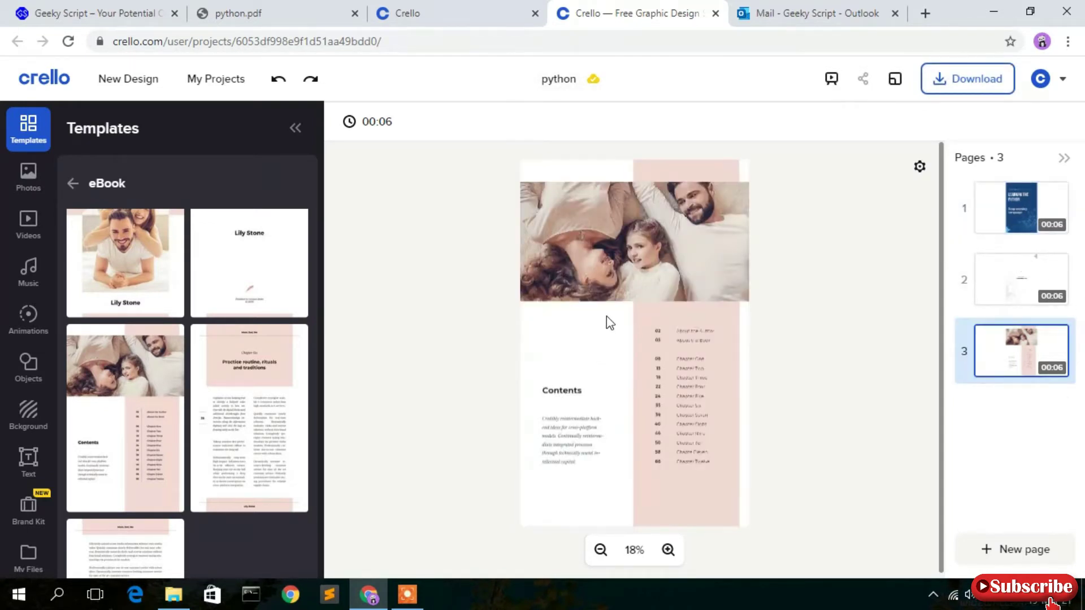
click(644, 319)
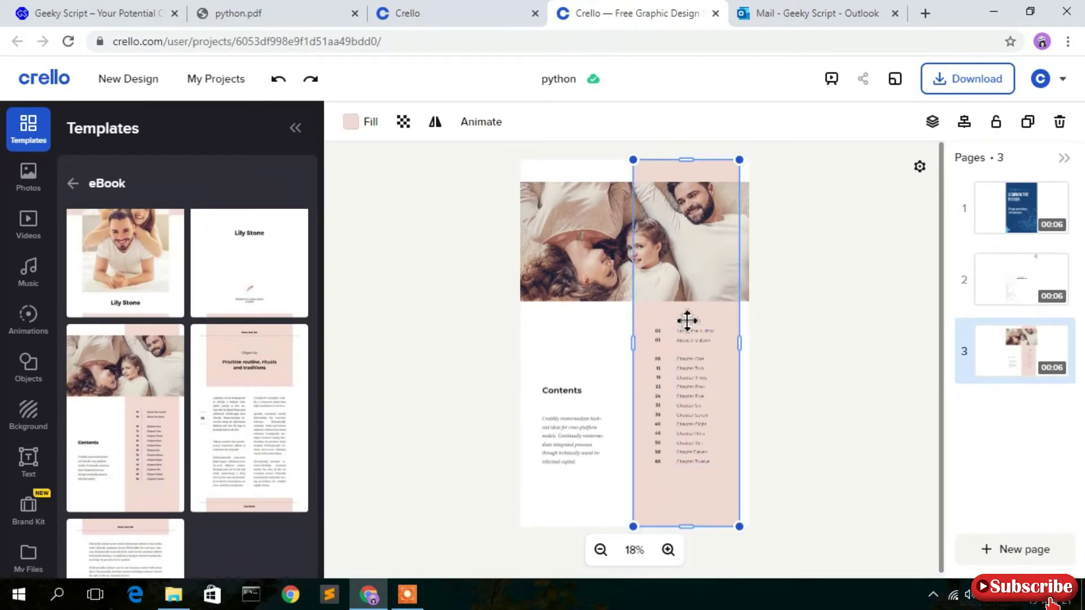
click(1006, 214)
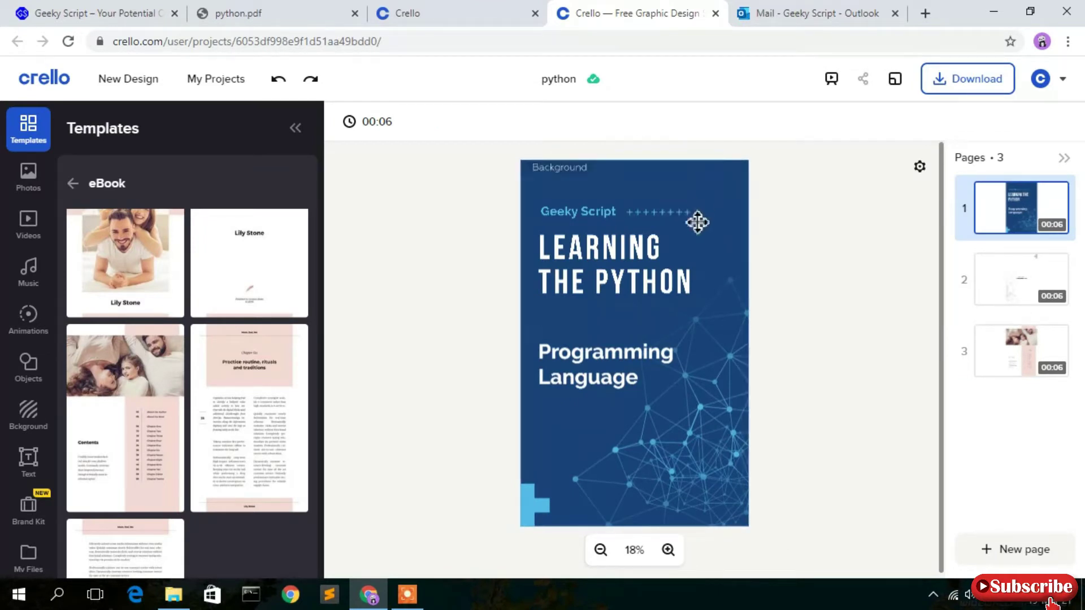
Copy the cover background's hex colour #1A4378 and return to page 3.
click(677, 187)
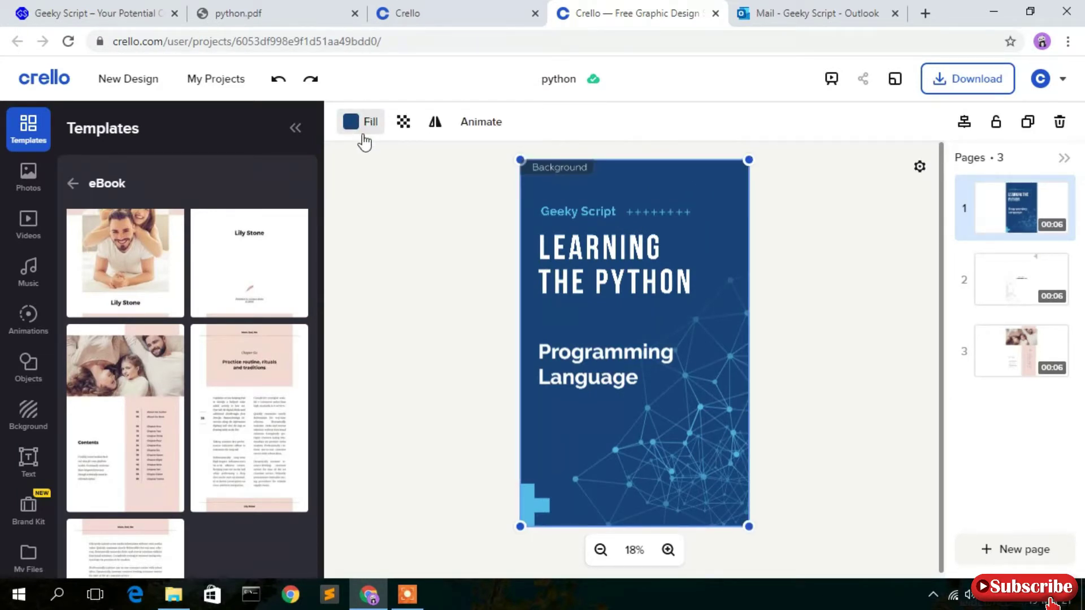
click(368, 124)
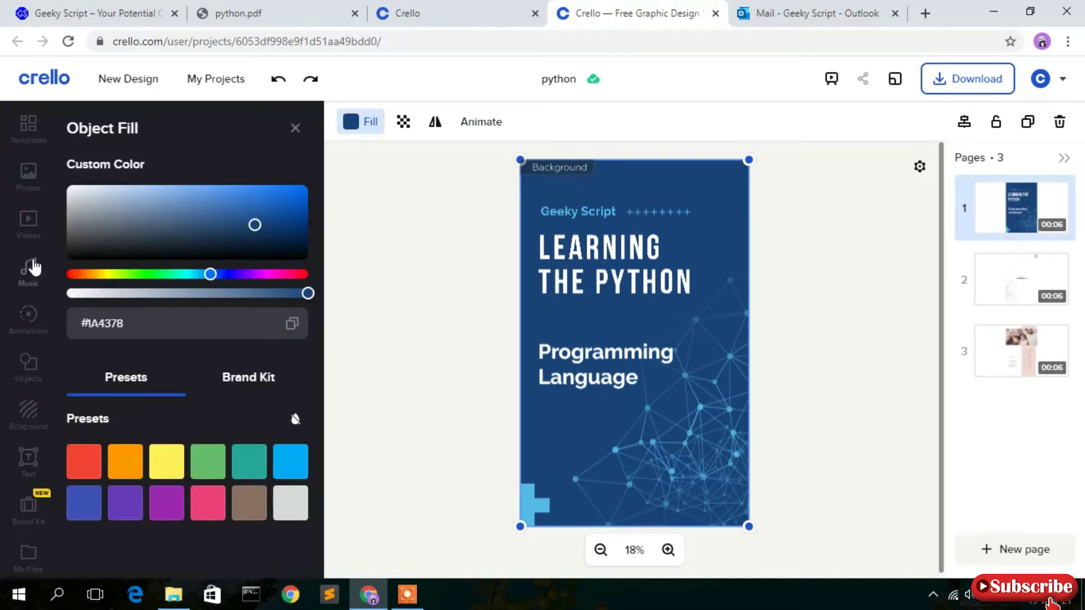
double_click(125, 328)
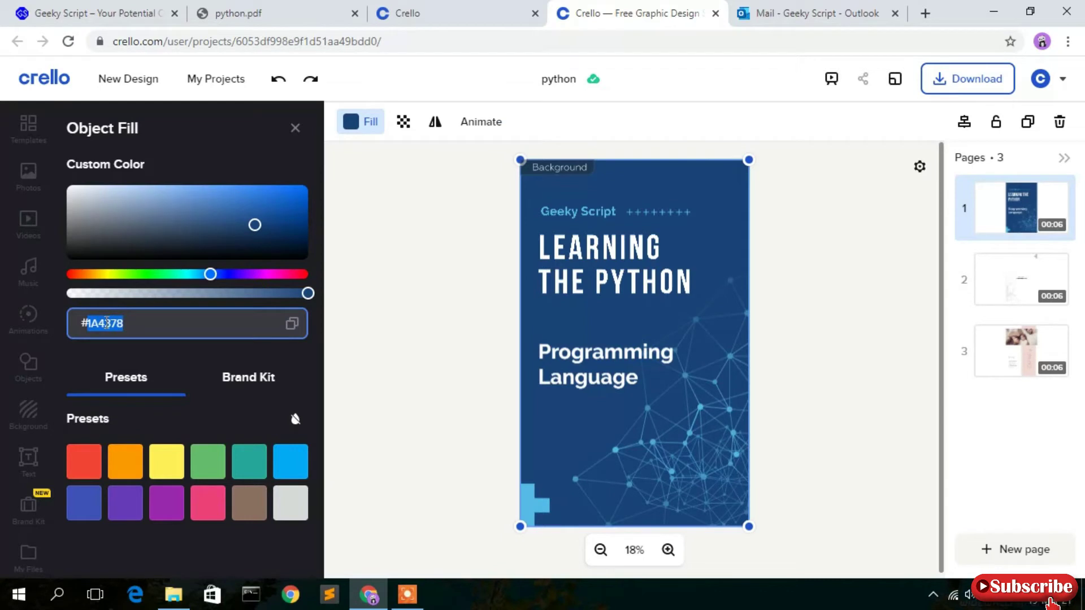
right_click(114, 327)
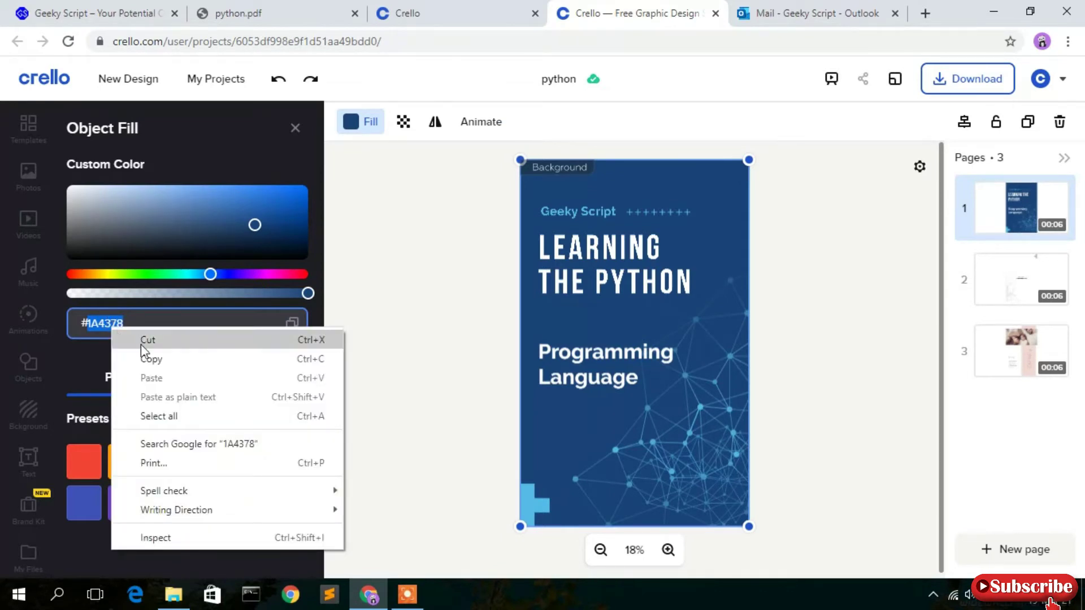
click(151, 360)
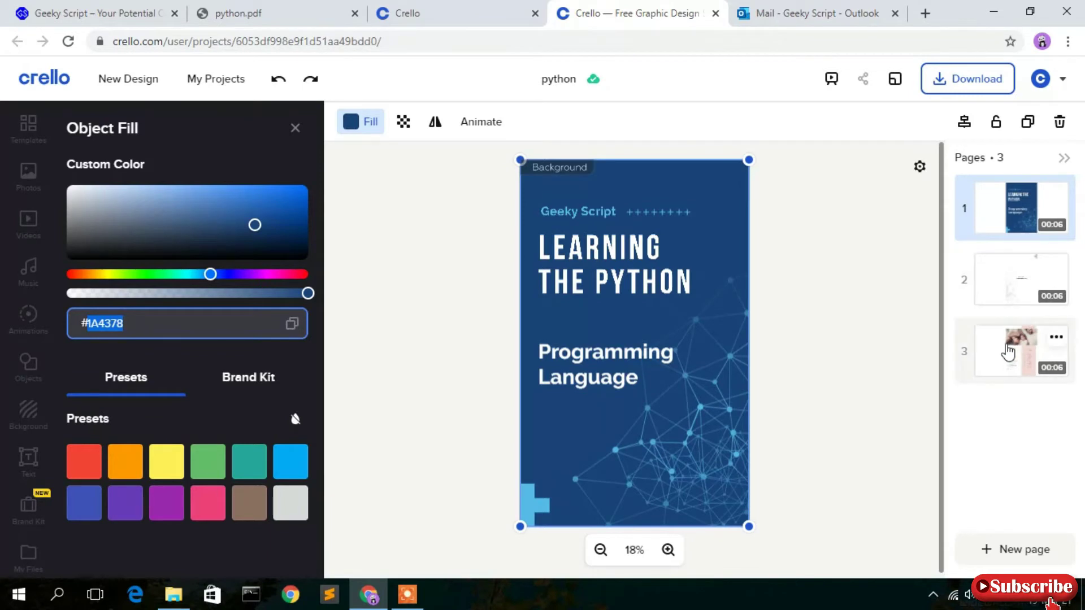
click(1047, 345)
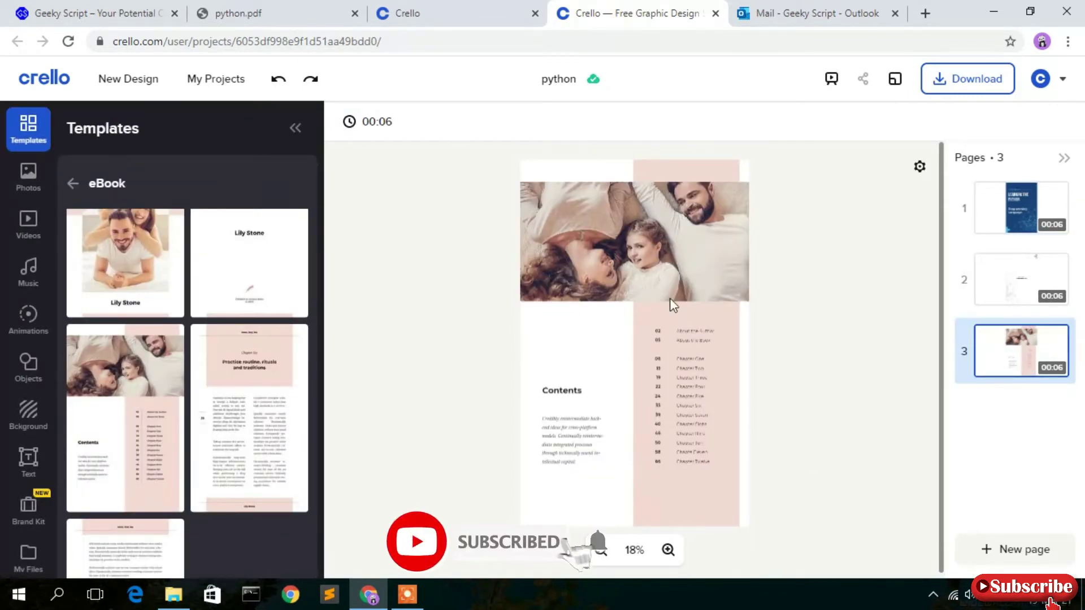
Paste hex 1A4378 into the pink contents column's fill to make it deep blue.
click(730, 320)
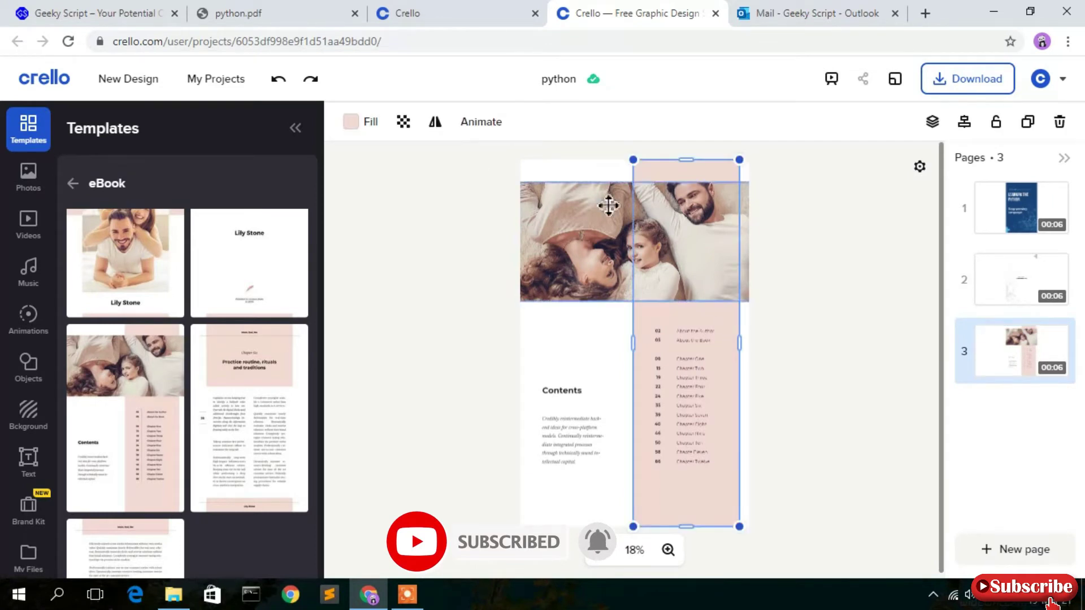
click(363, 125)
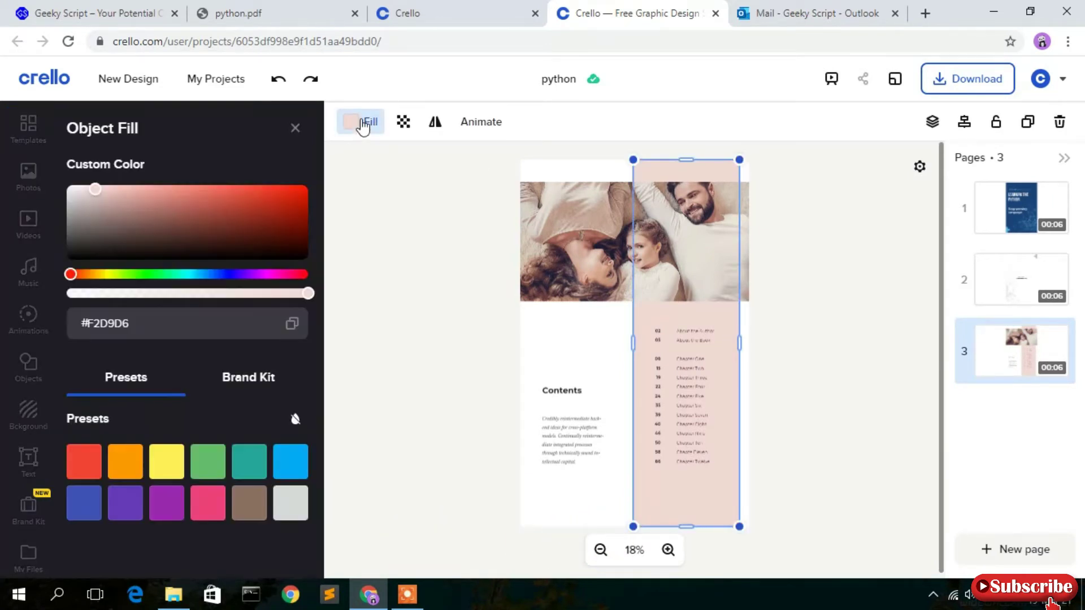
double_click(121, 320)
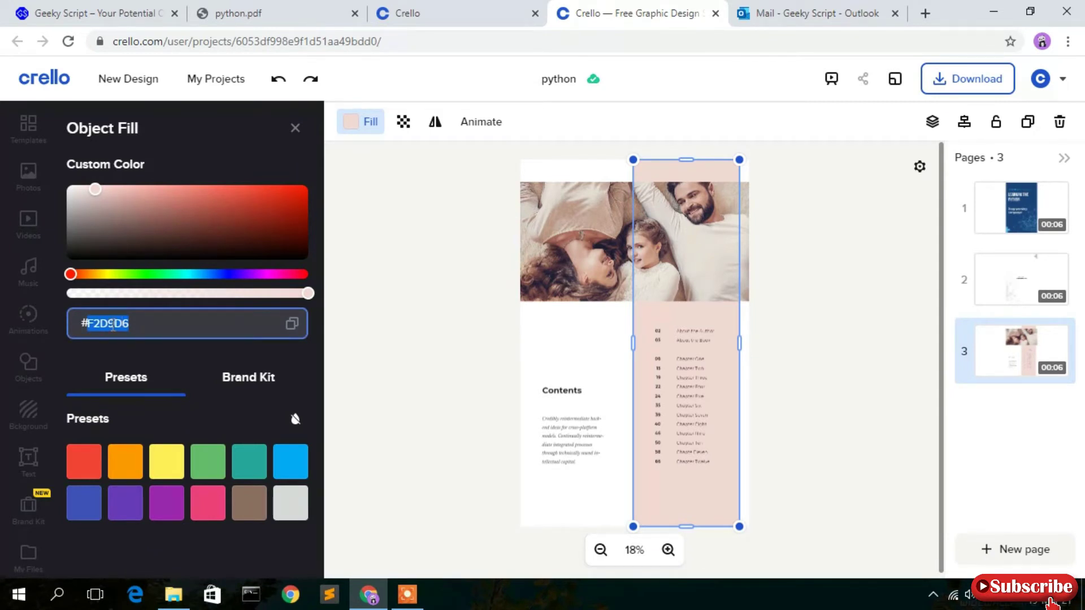
right_click(113, 326)
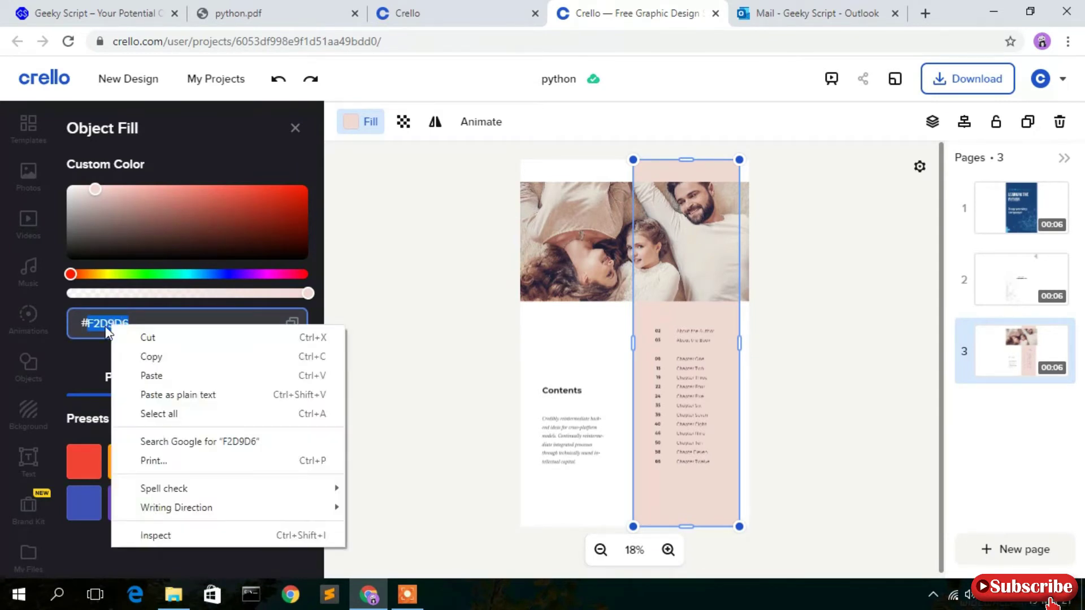
click(161, 376)
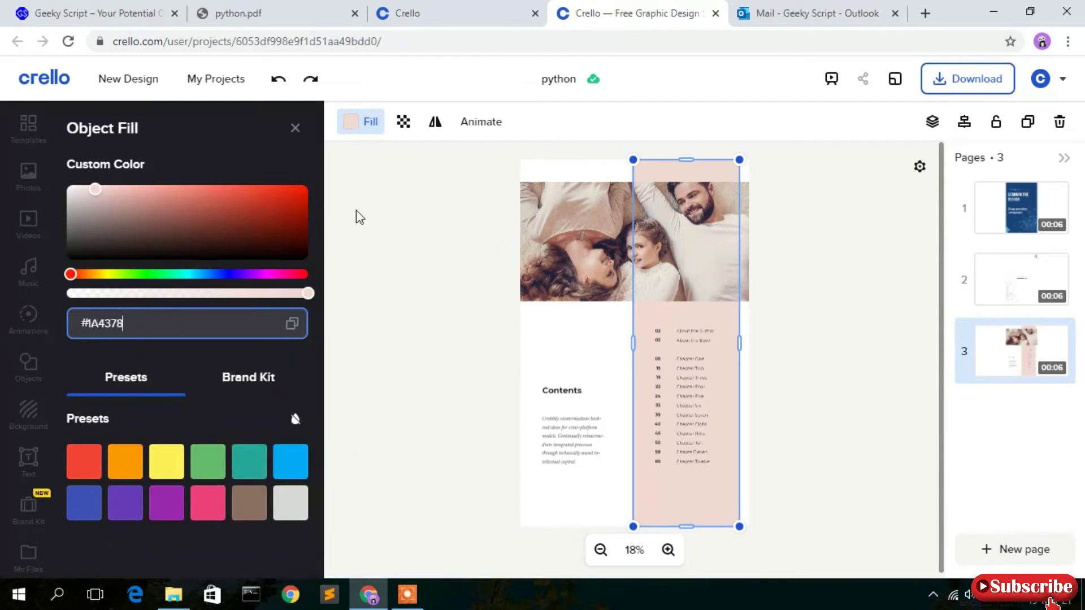
click(399, 202)
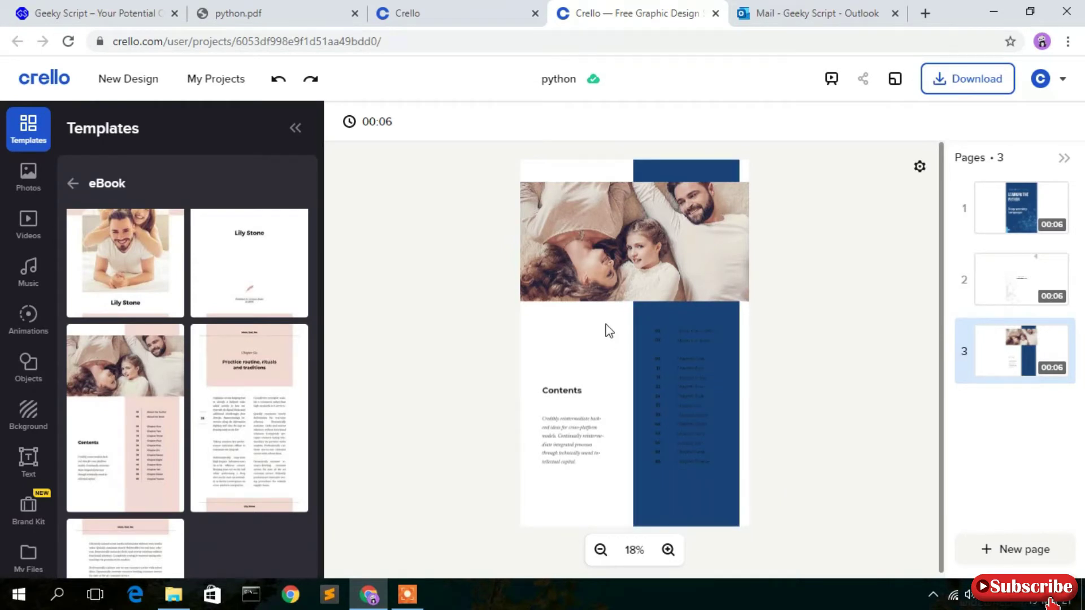
click(695, 413)
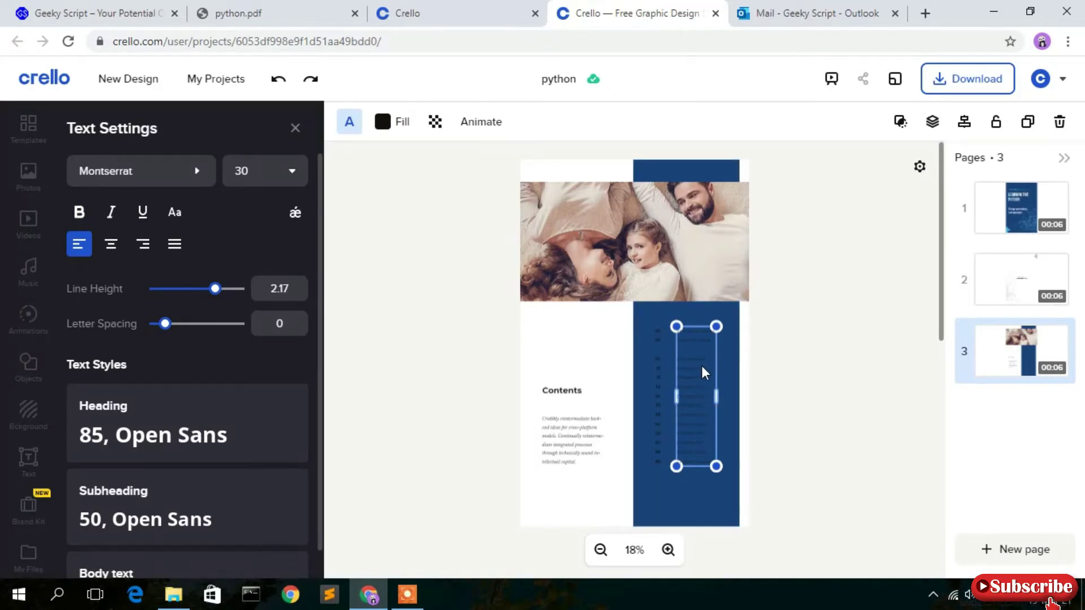
Set both the chapter titles and the page numbers text to the light grey preset.
click(399, 125)
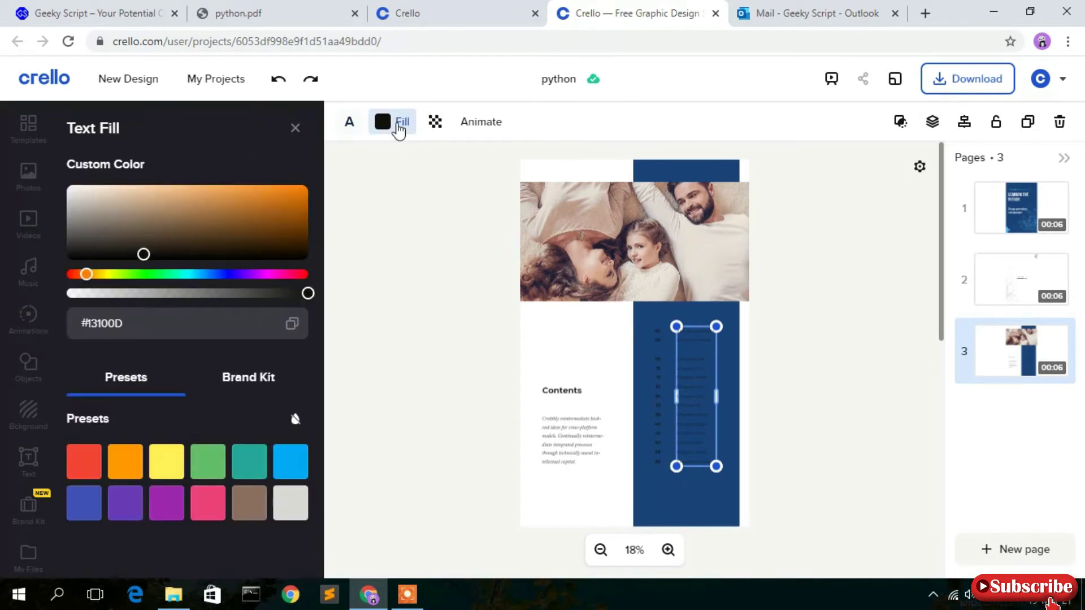
click(291, 505)
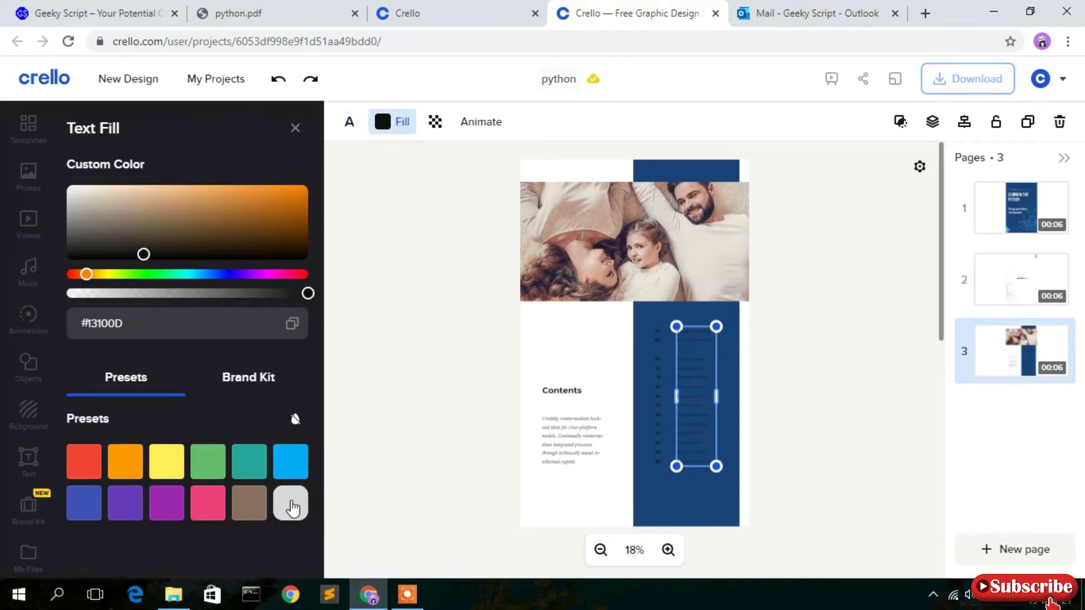
click(770, 360)
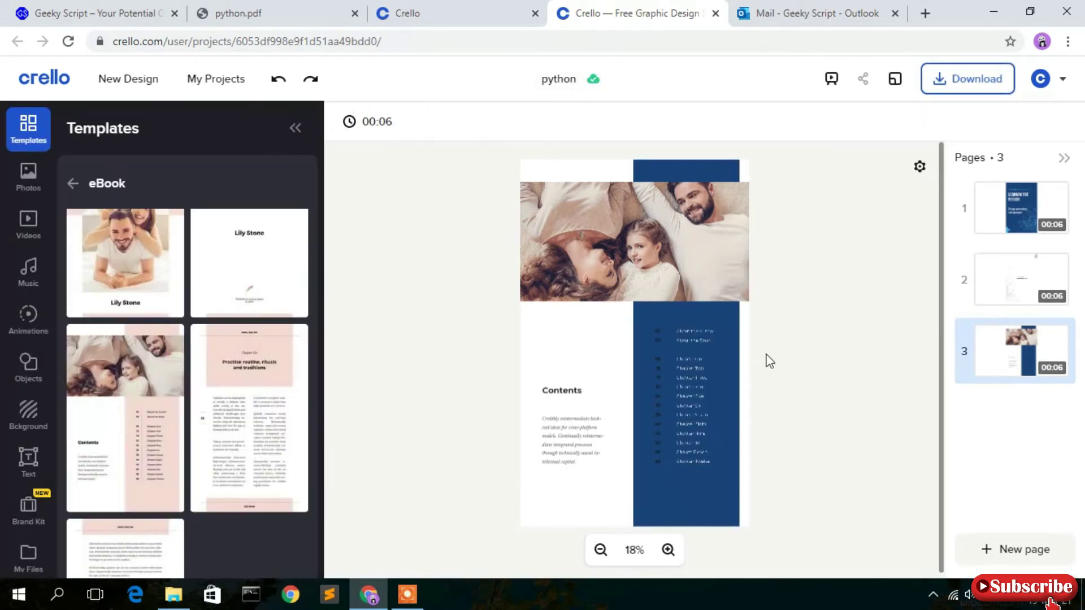
click(660, 397)
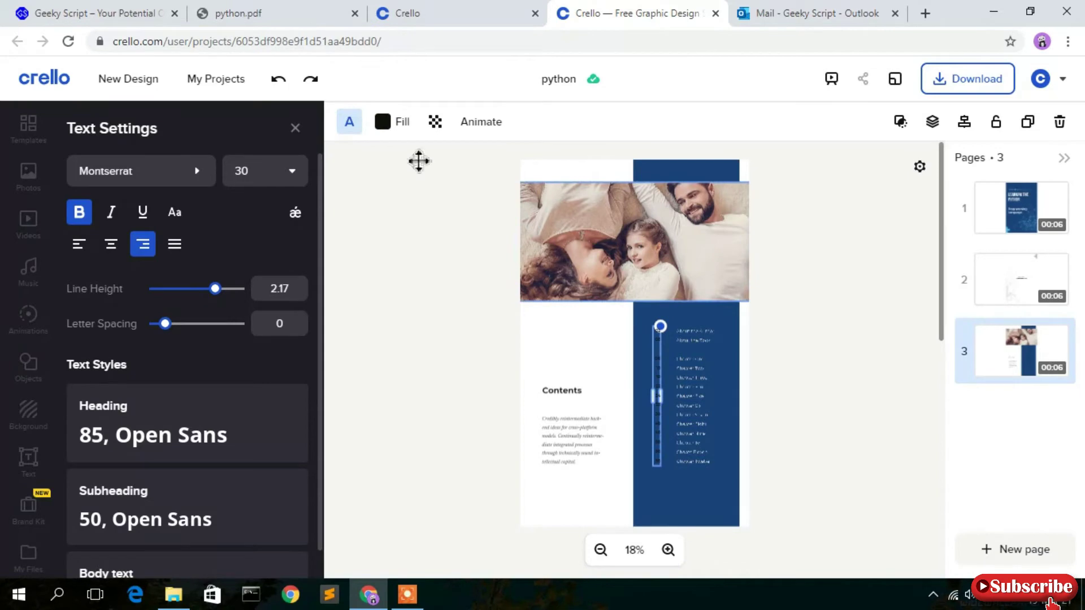
click(402, 125)
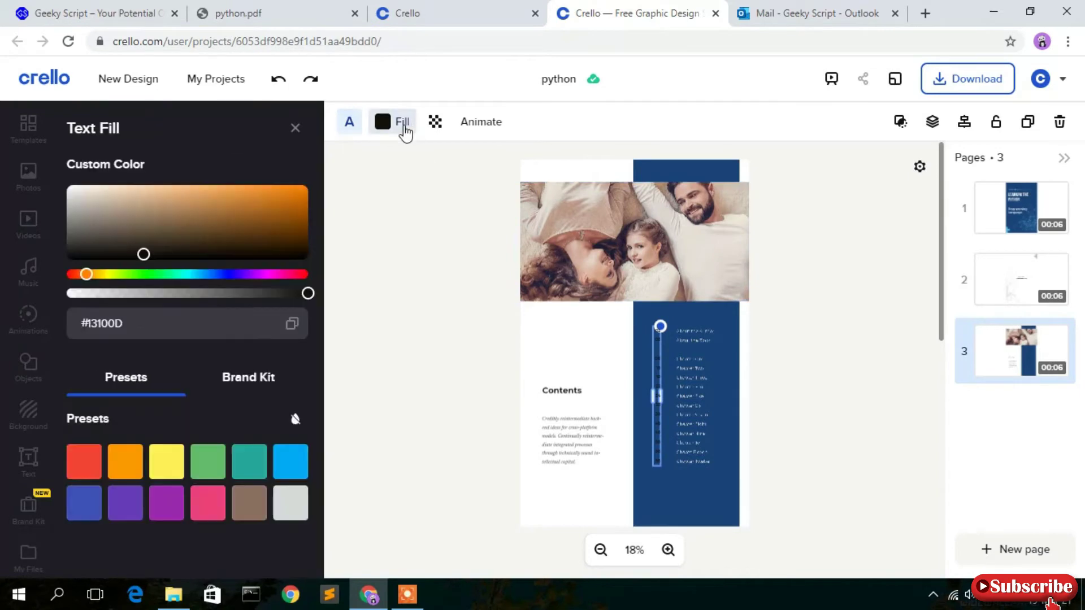
click(292, 503)
click(823, 426)
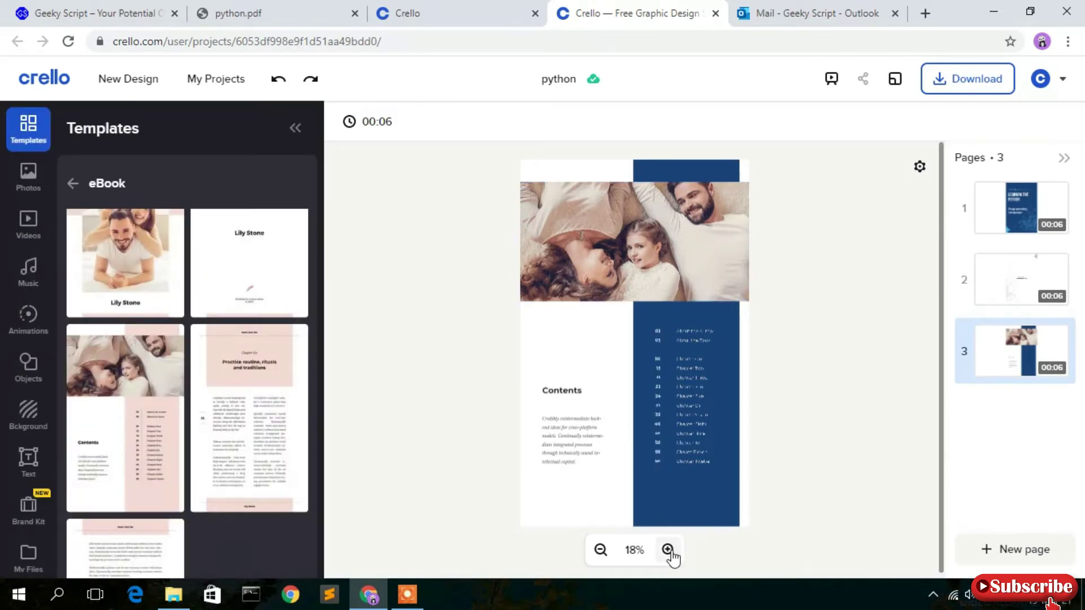
Zoom in to inspect the contents list, then zoom back out to the whole page.
click(669, 550)
click(668, 550)
scroll(880, 403, down, 5)
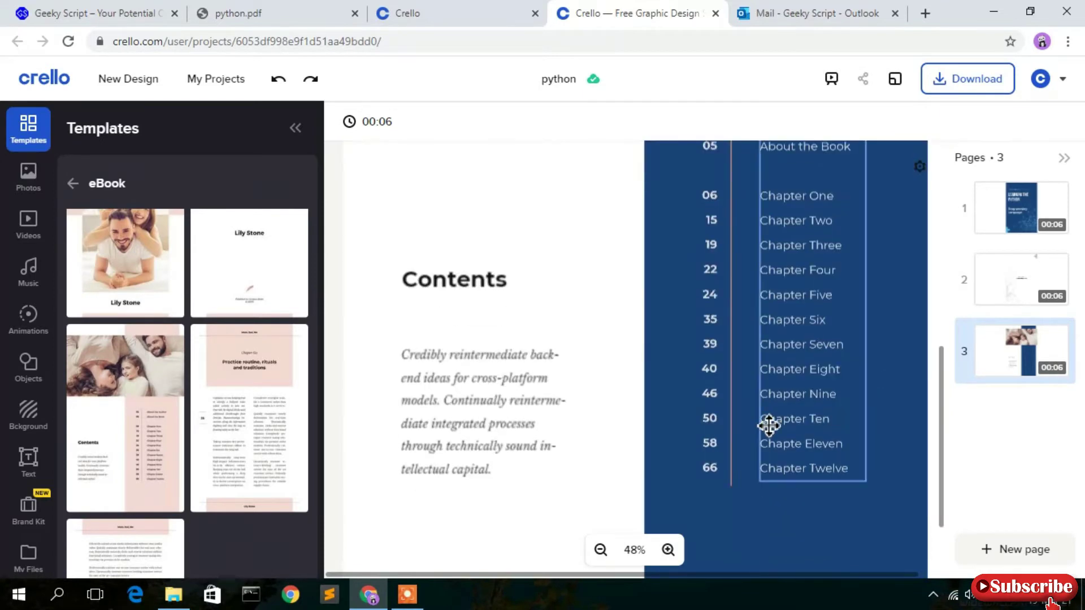
scroll(770, 427, up, 3)
scroll(815, 392, down, 5)
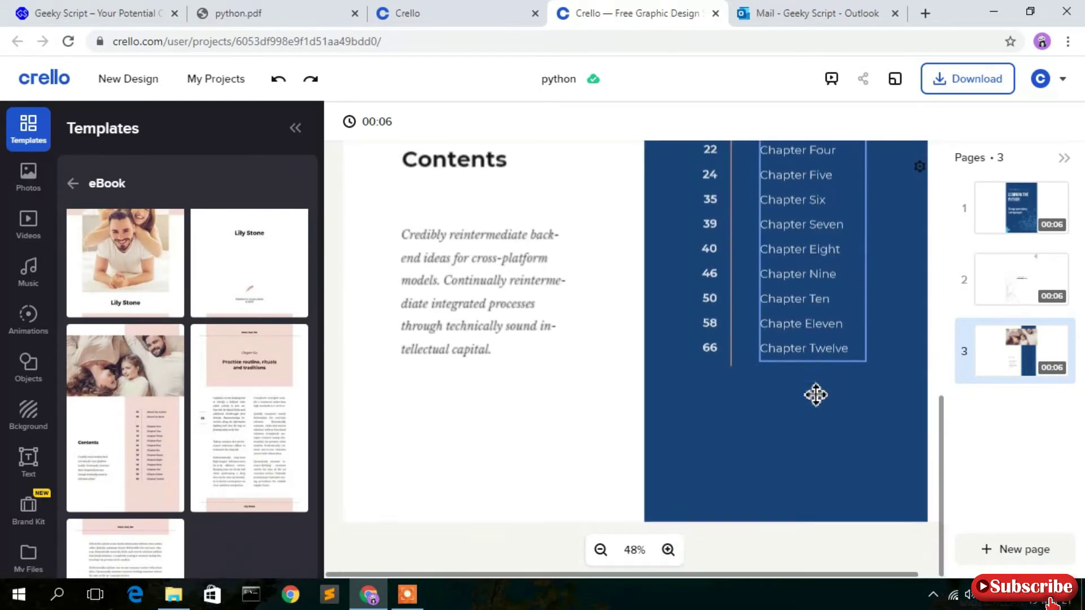
scroll(816, 394, up, 7)
click(601, 551)
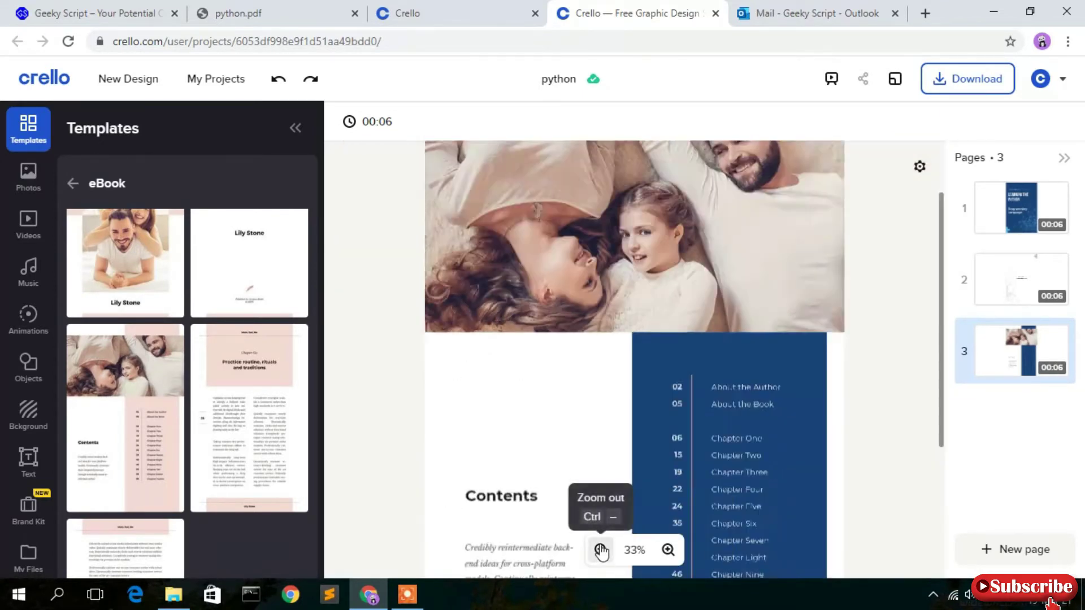
click(601, 551)
Delete the family photo at the top of page 3 and open a new browser tab.
click(735, 288)
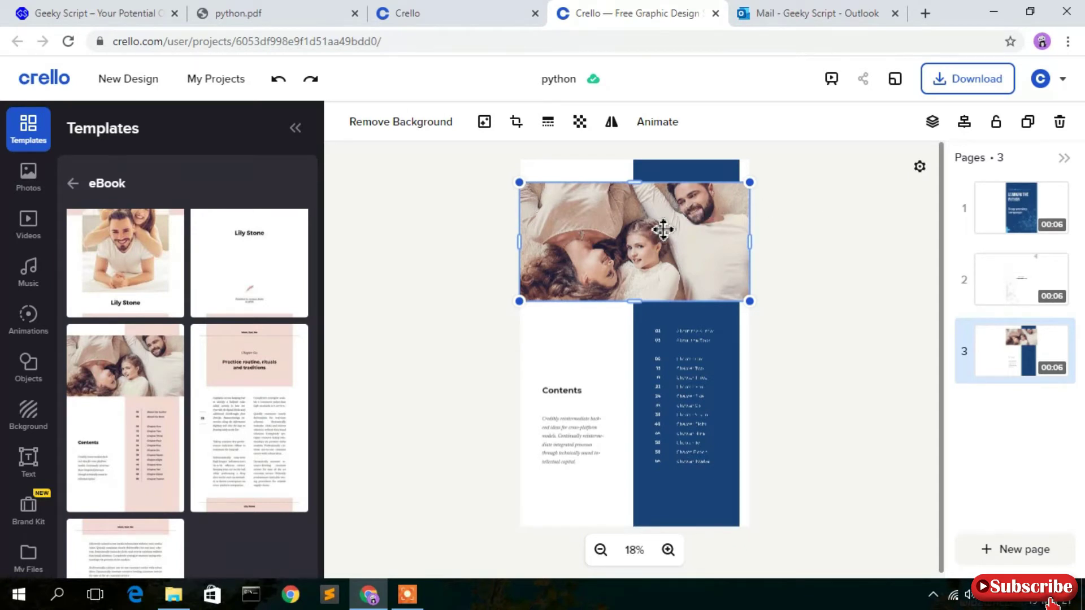
key(Delete)
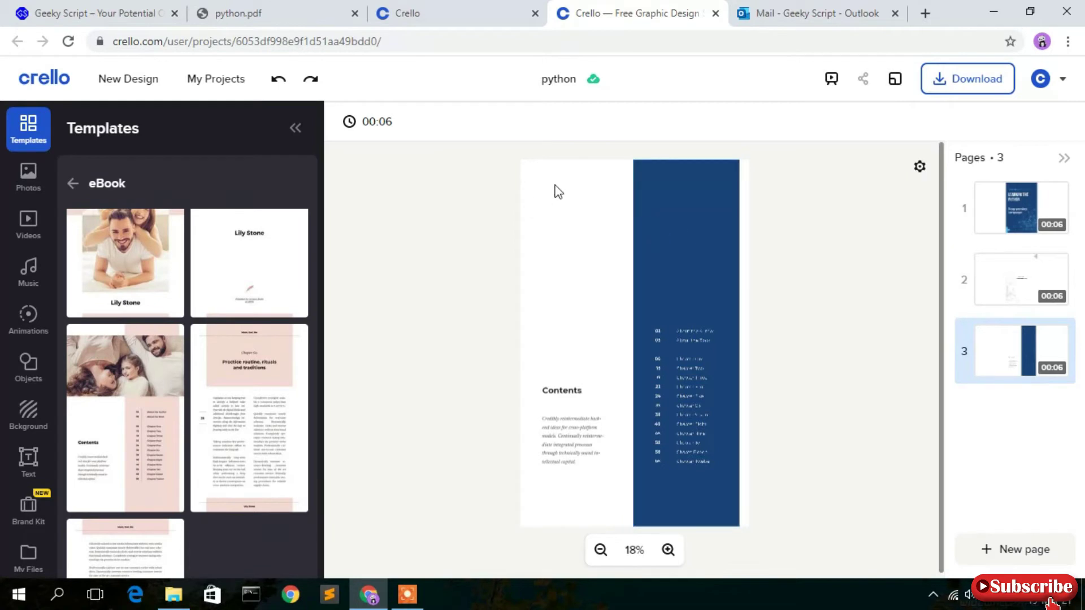
click(925, 14)
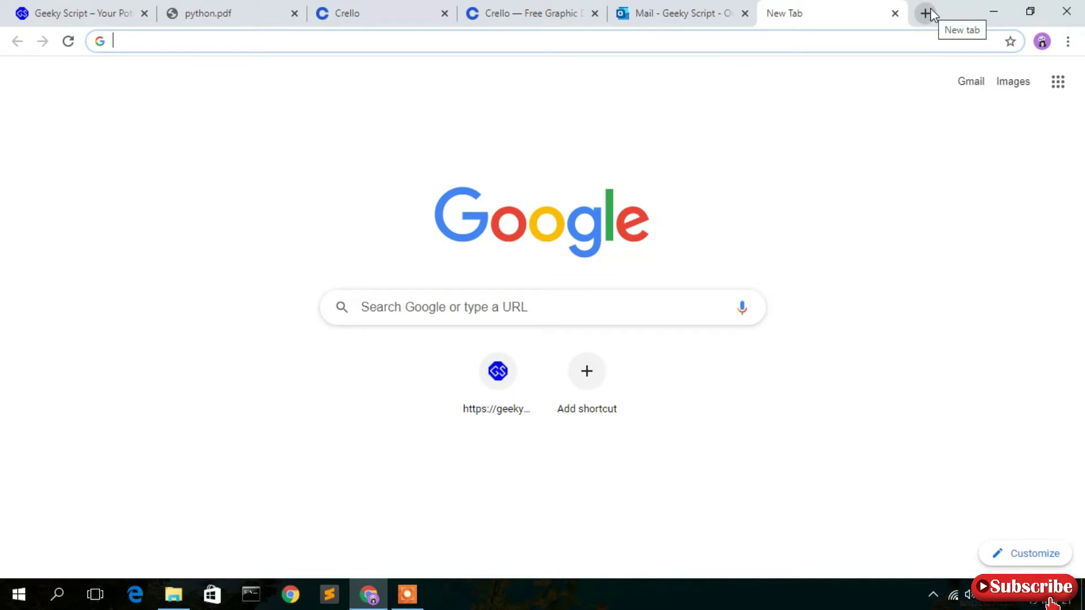
Search Google Images for 'python program' and show the image search tools row.
text(pyt)
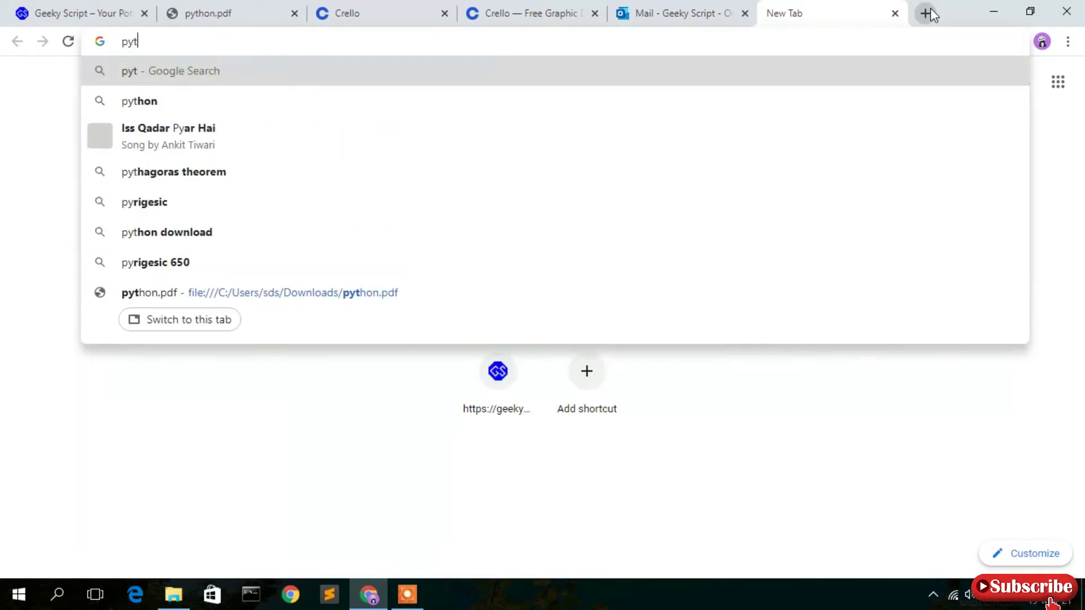
text(hon program)
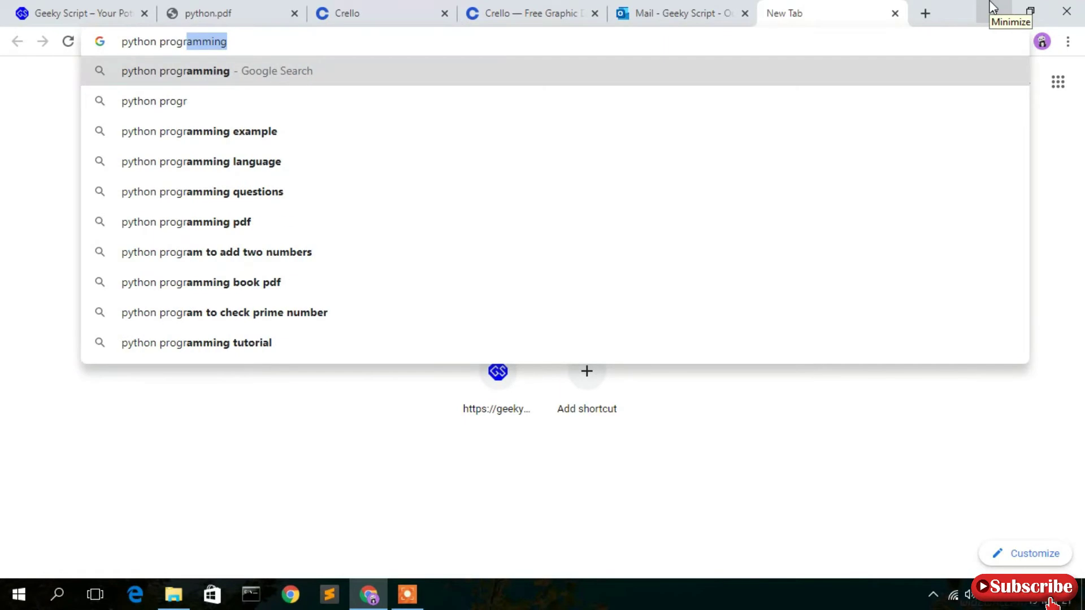
key(Return)
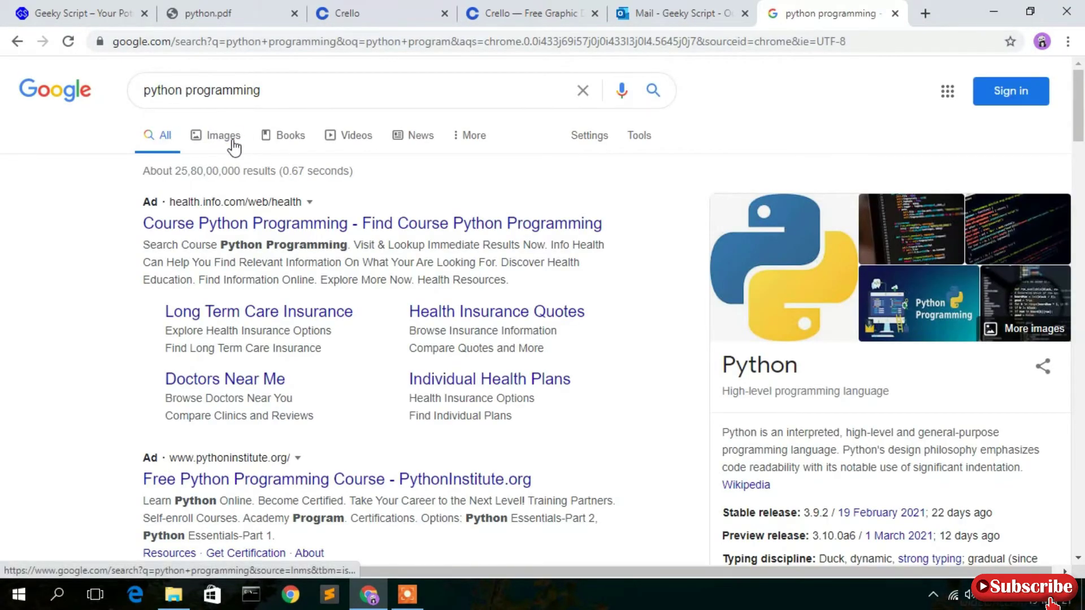
click(231, 139)
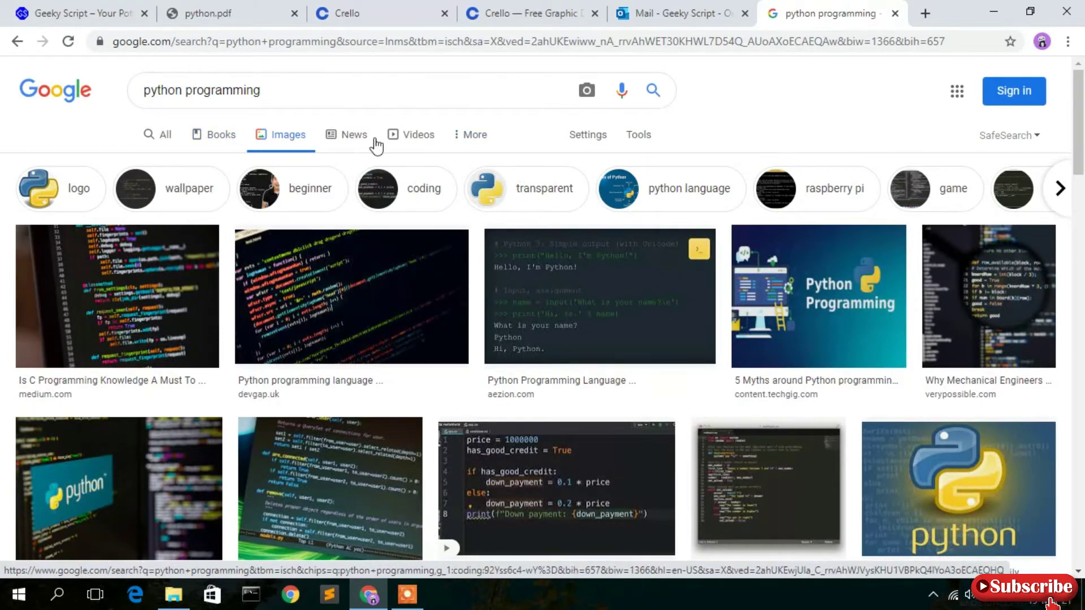
click(650, 141)
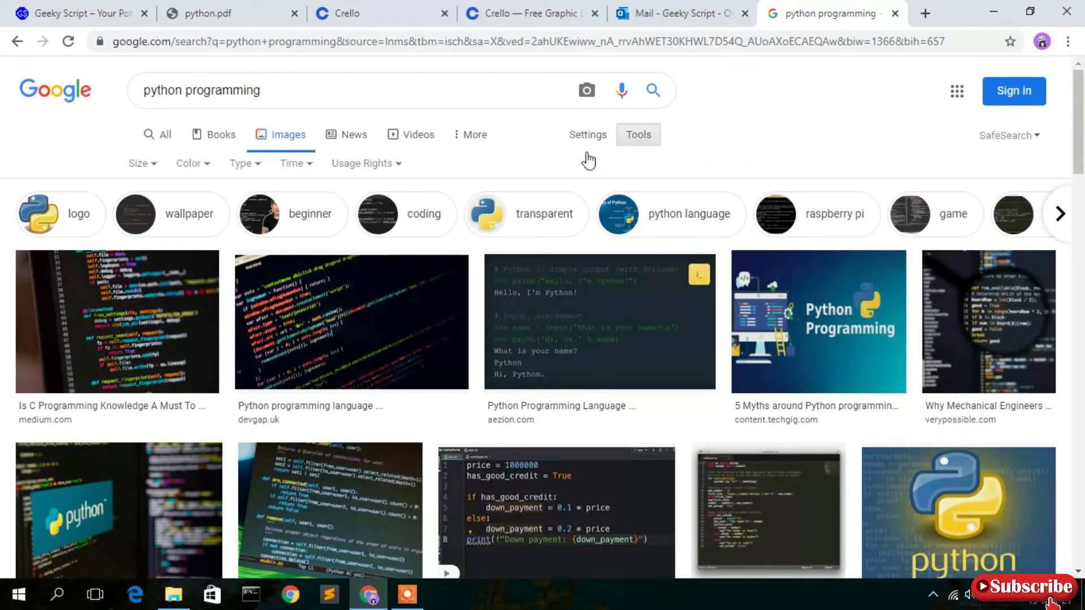
Set Usage Rights to Commercial & other licenses and browse the filtered python images.
click(398, 167)
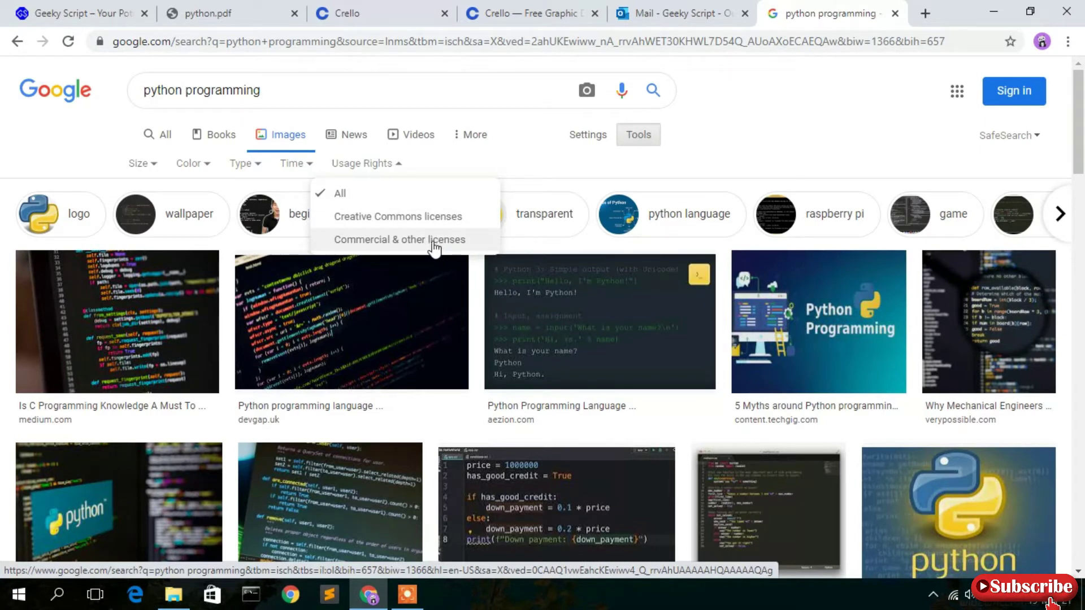
click(402, 245)
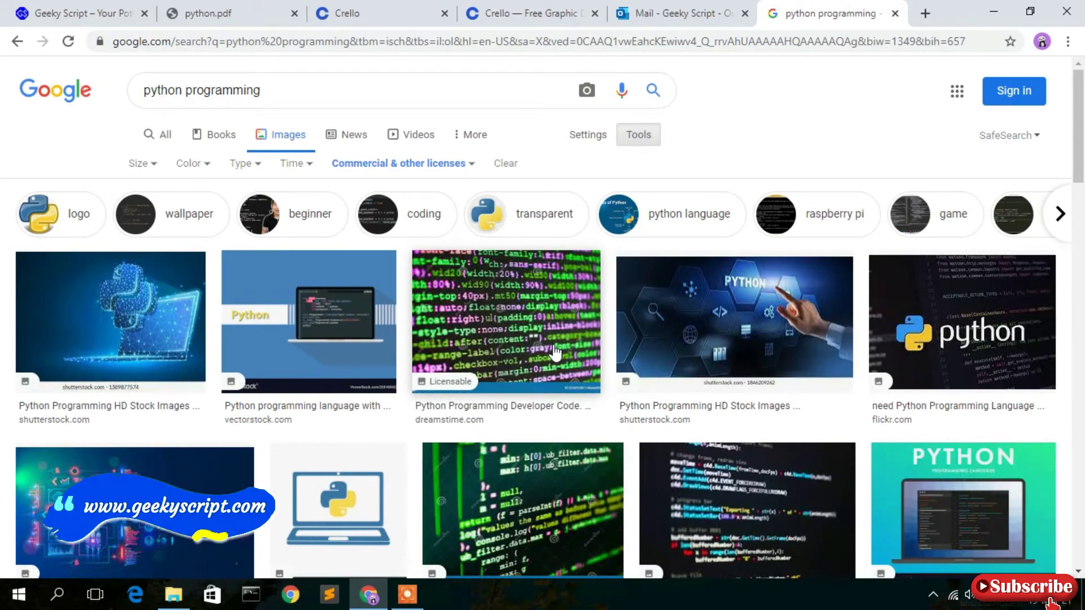
scroll(556, 353, down, 8)
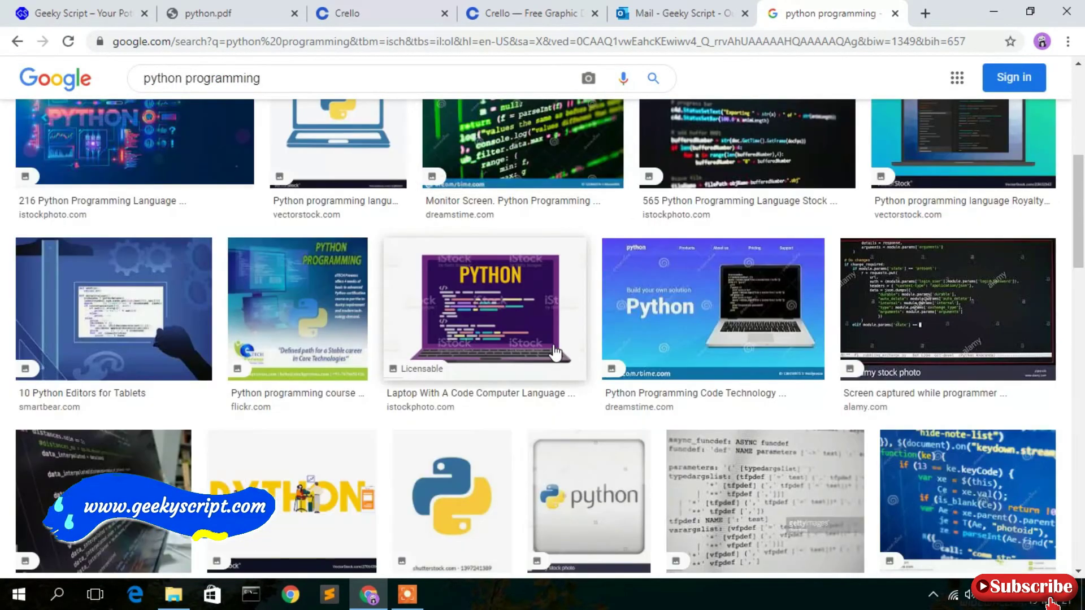
scroll(556, 353, up, 3)
scroll(556, 353, down, 3)
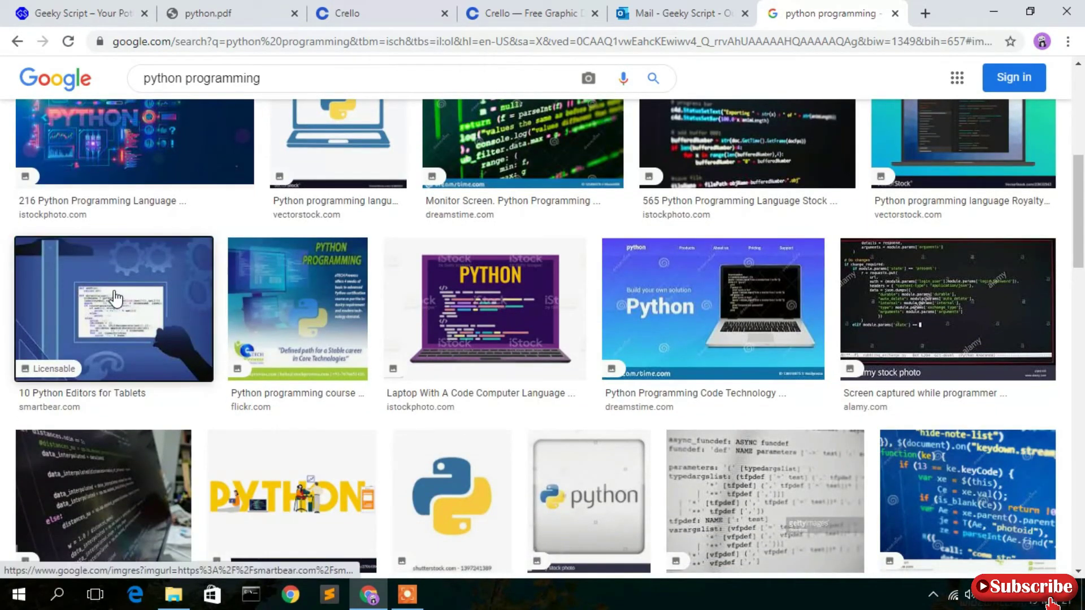
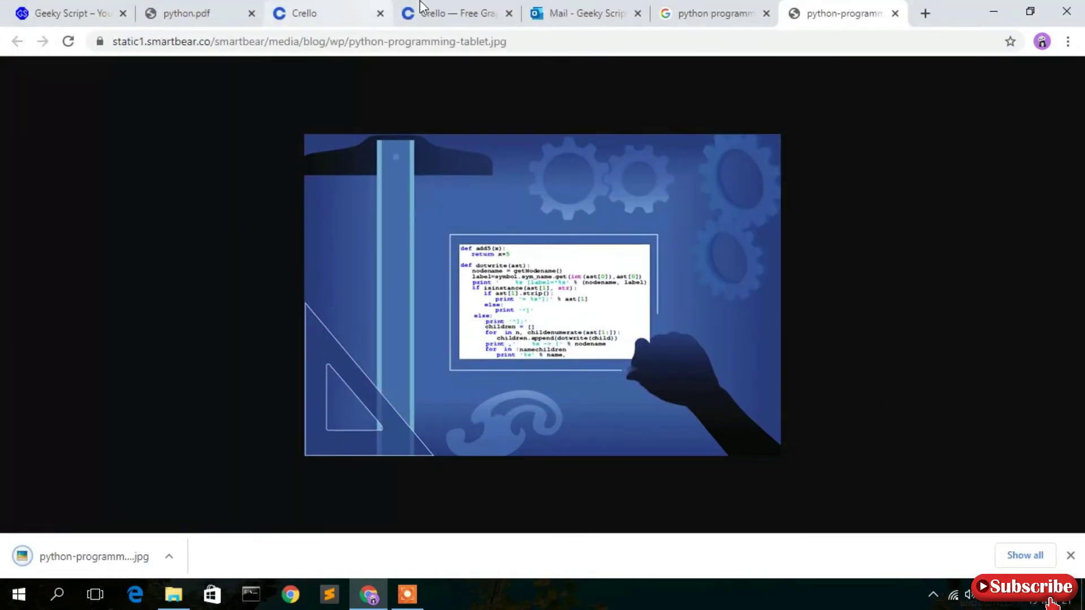
Return from the downloaded python-programming-tablet image to the Crello eBook design.
click(433, 10)
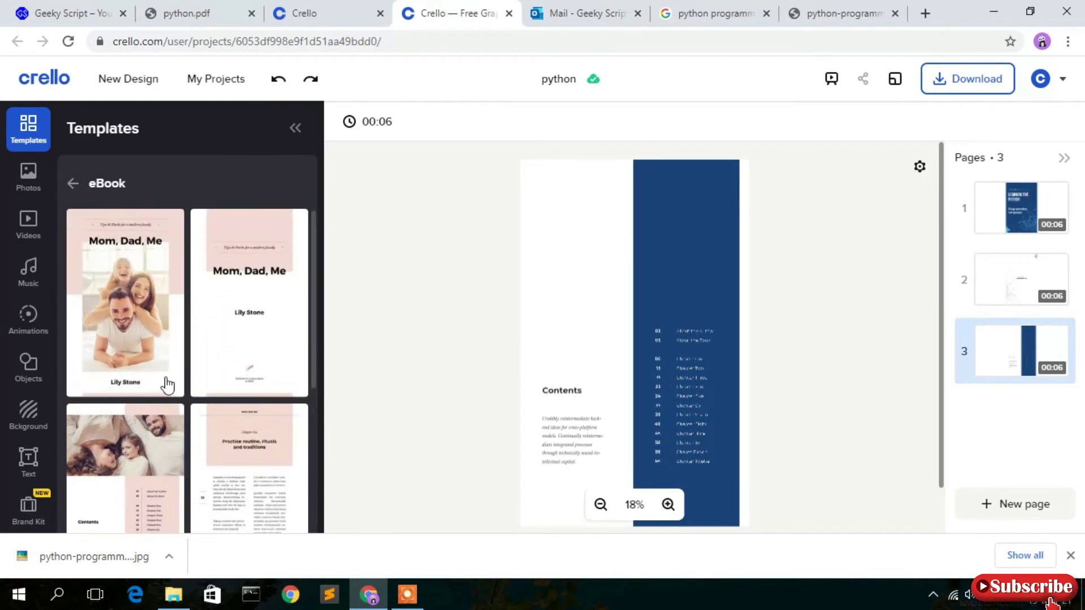
Upload python-programming-tablet from Downloads into Crello's My Files.
scroll(201, 360, down, 2)
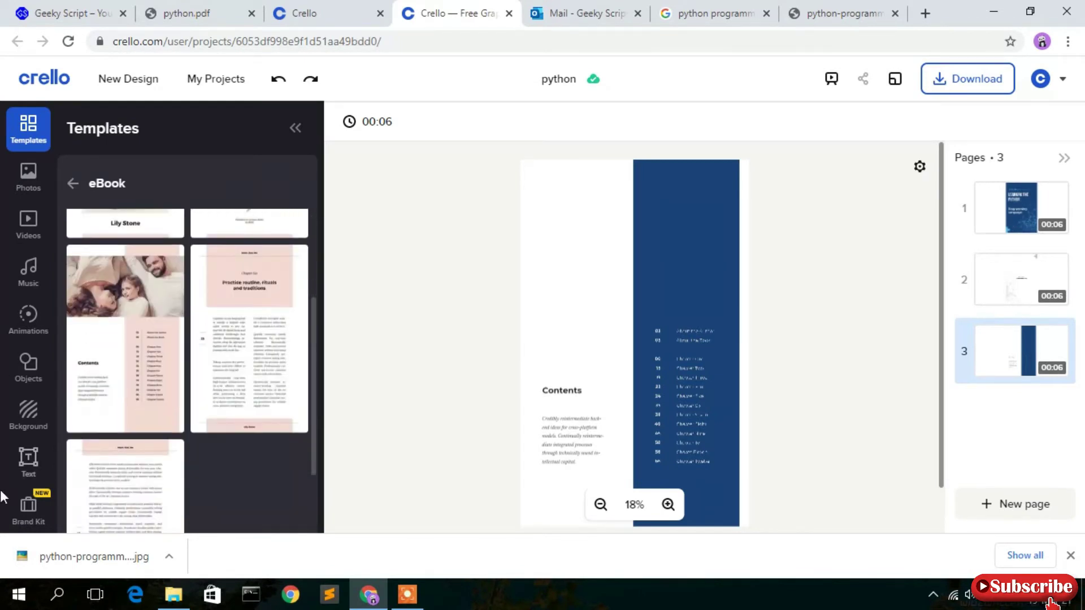
click(1070, 556)
scroll(29, 484, down, 2)
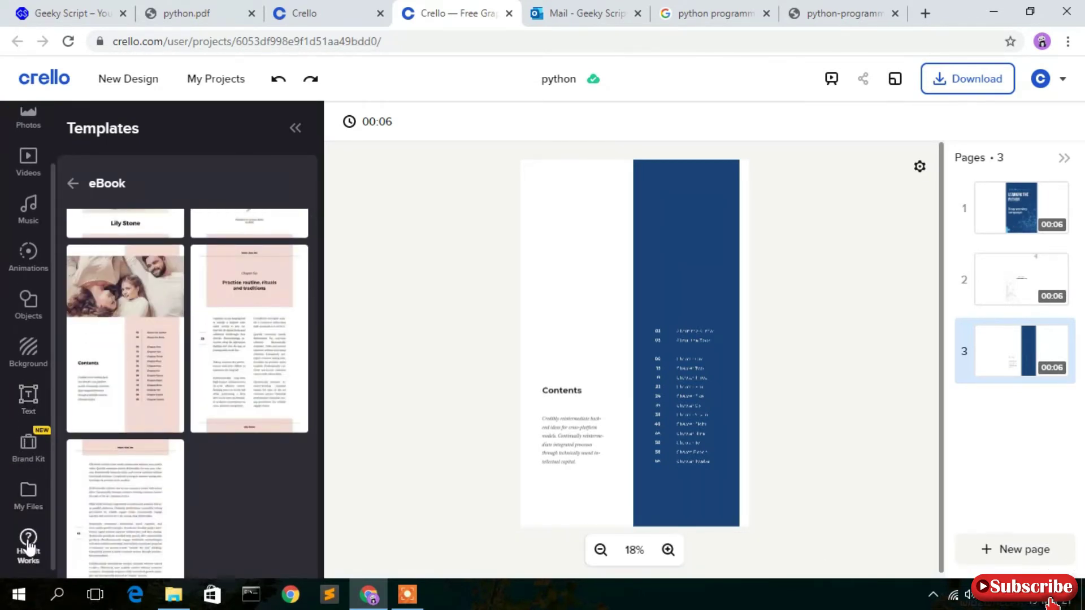
click(24, 499)
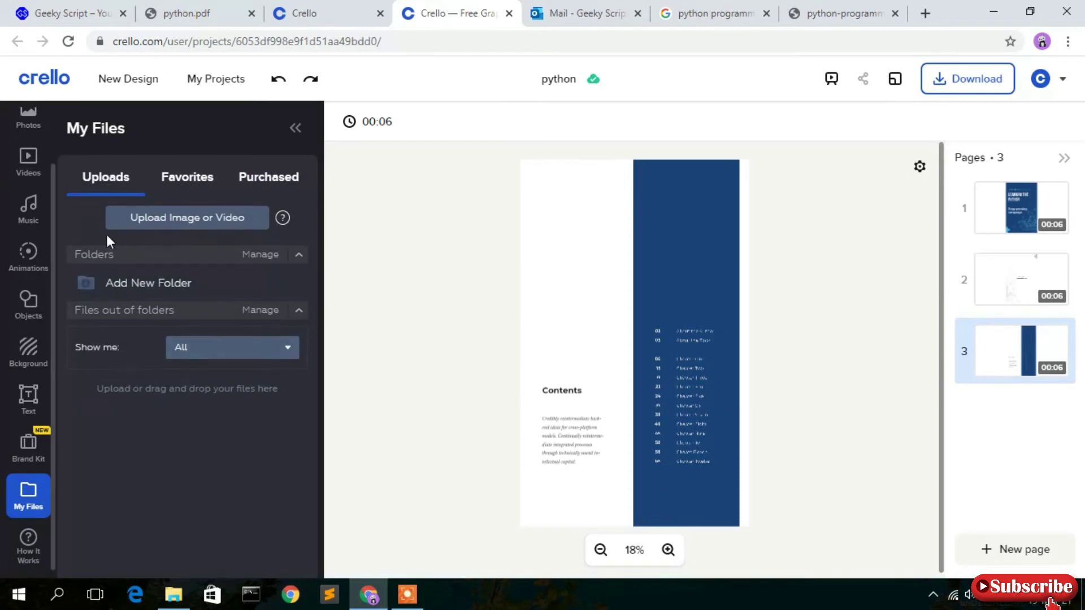
click(183, 218)
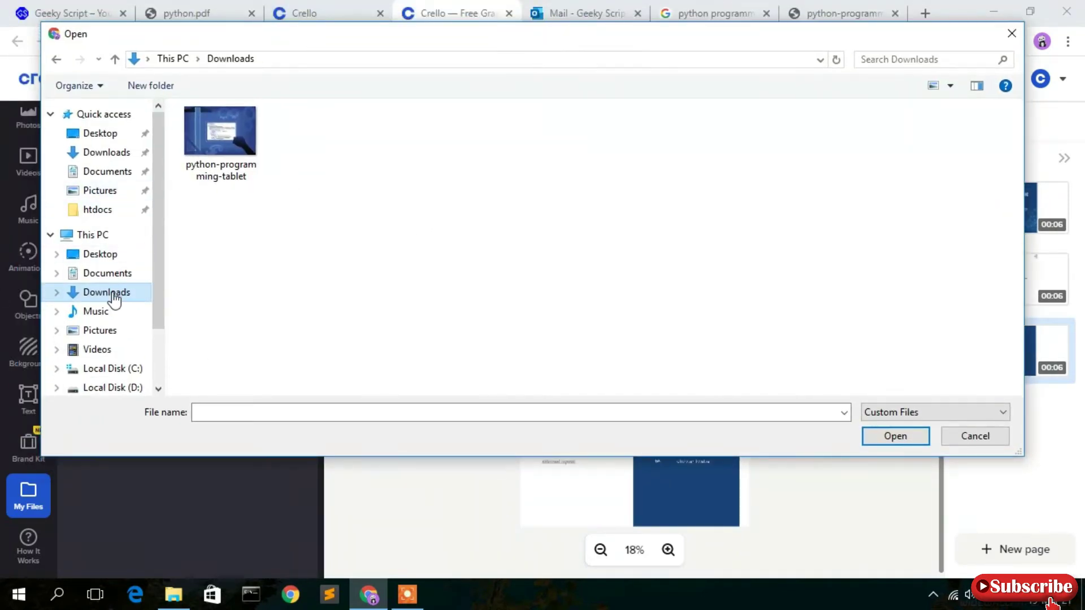
click(214, 161)
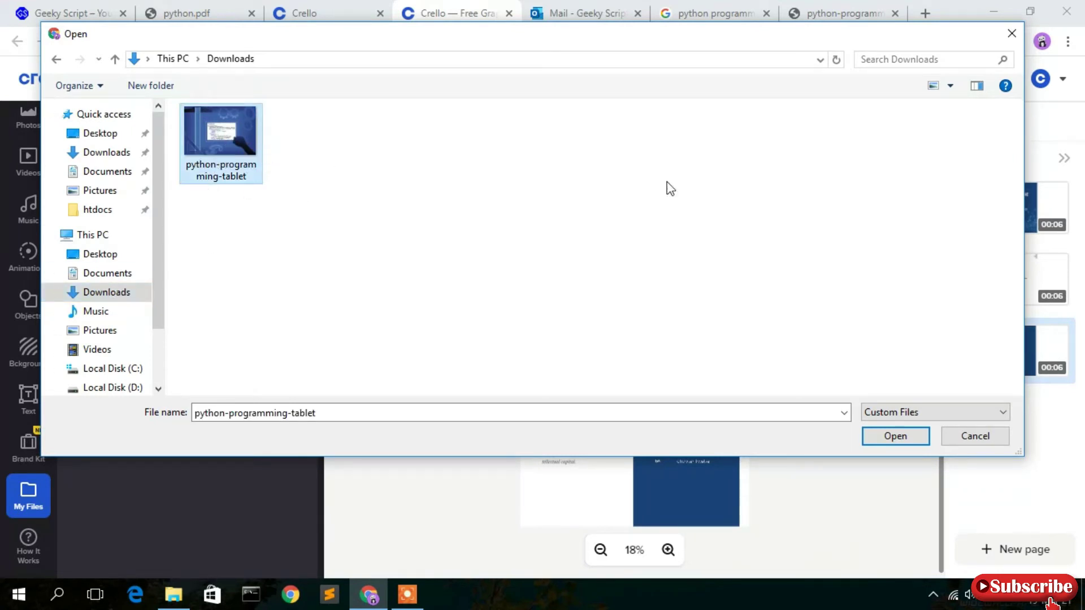
double_click(222, 136)
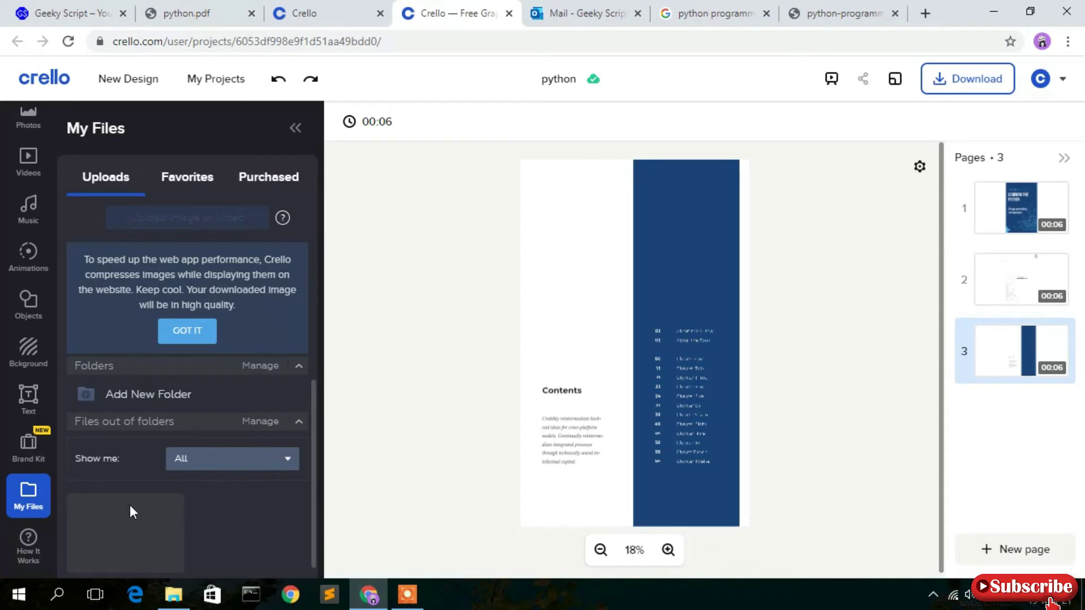
scroll(246, 479, down, 1)
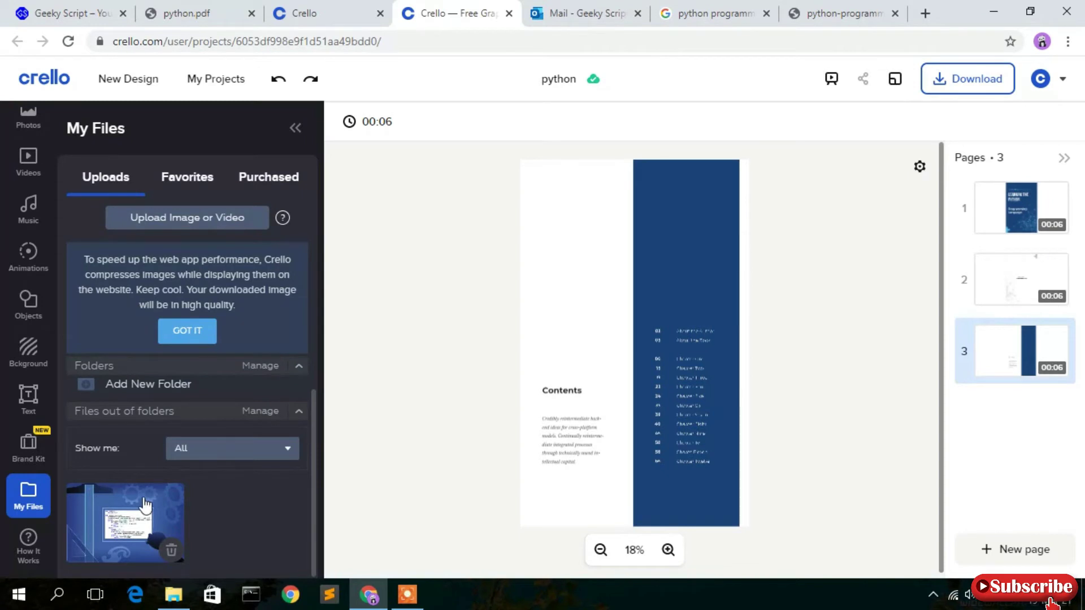
Place the tablet illustration enlarged at the Contents page's top-left over the blue column, then add a fourth page.
click(129, 527)
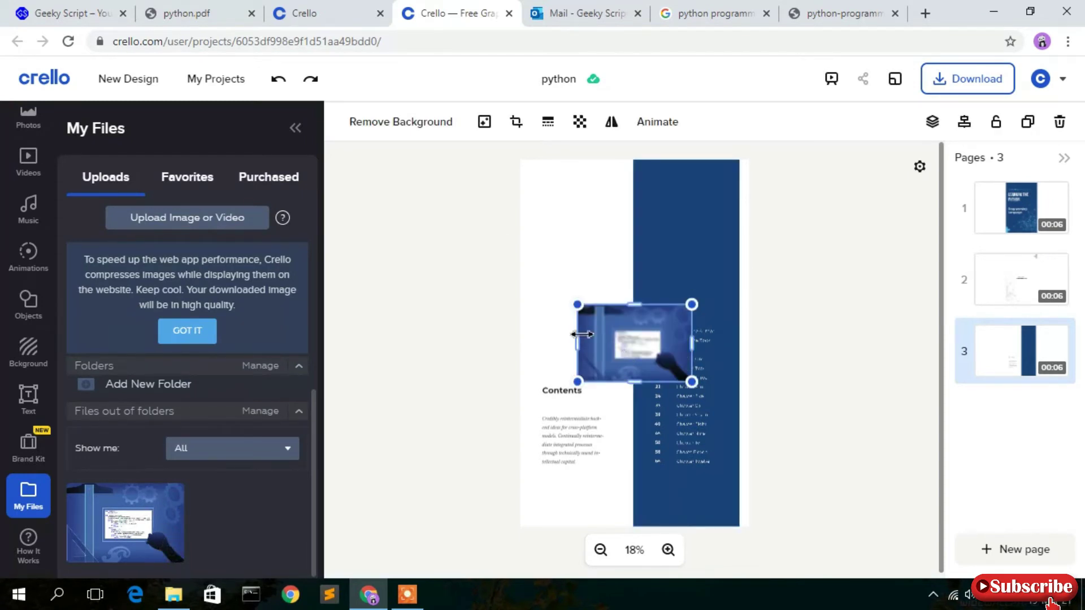
drag(640, 334, 592, 225)
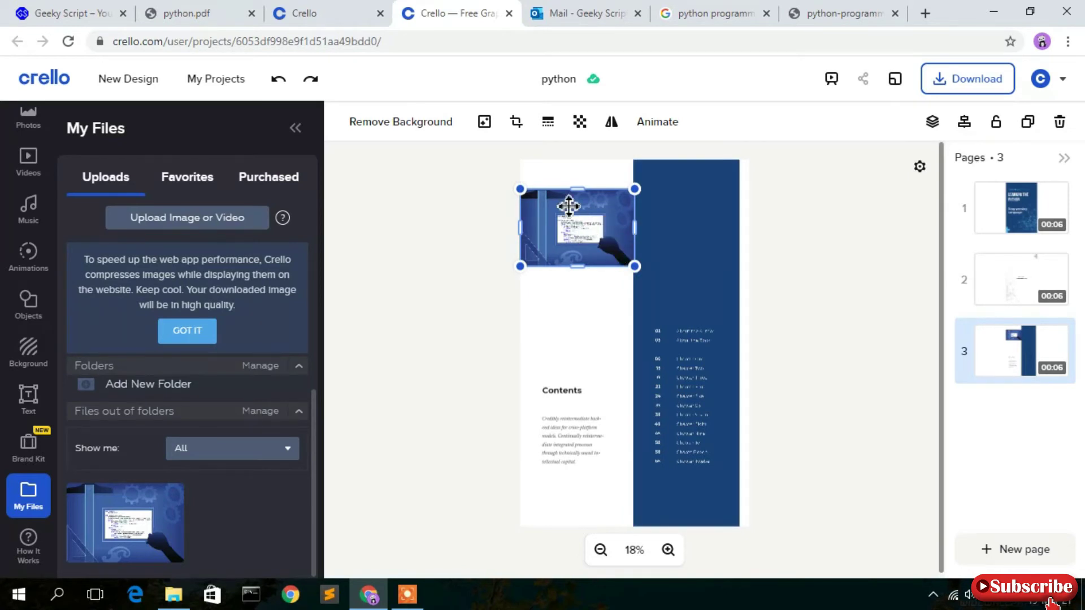
drag(586, 223, 593, 217)
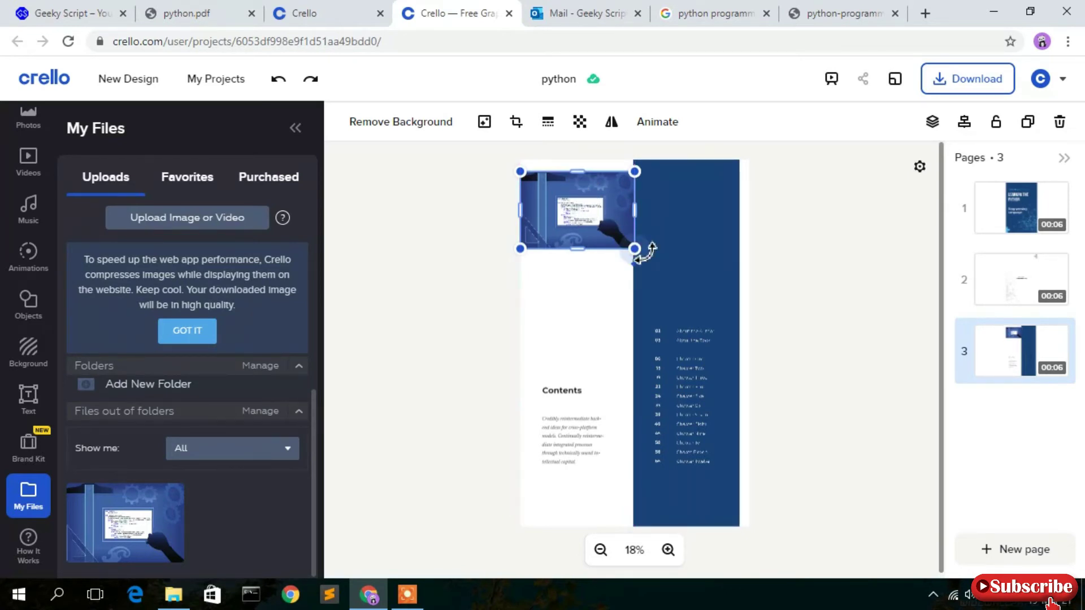
drag(638, 250, 709, 285)
drag(643, 223, 645, 232)
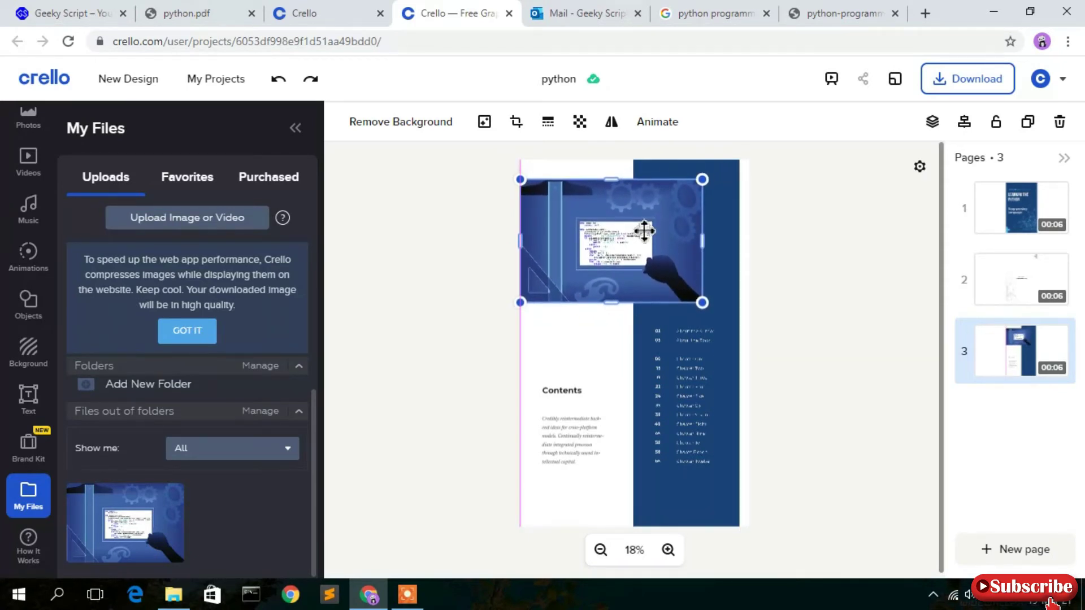
click(838, 218)
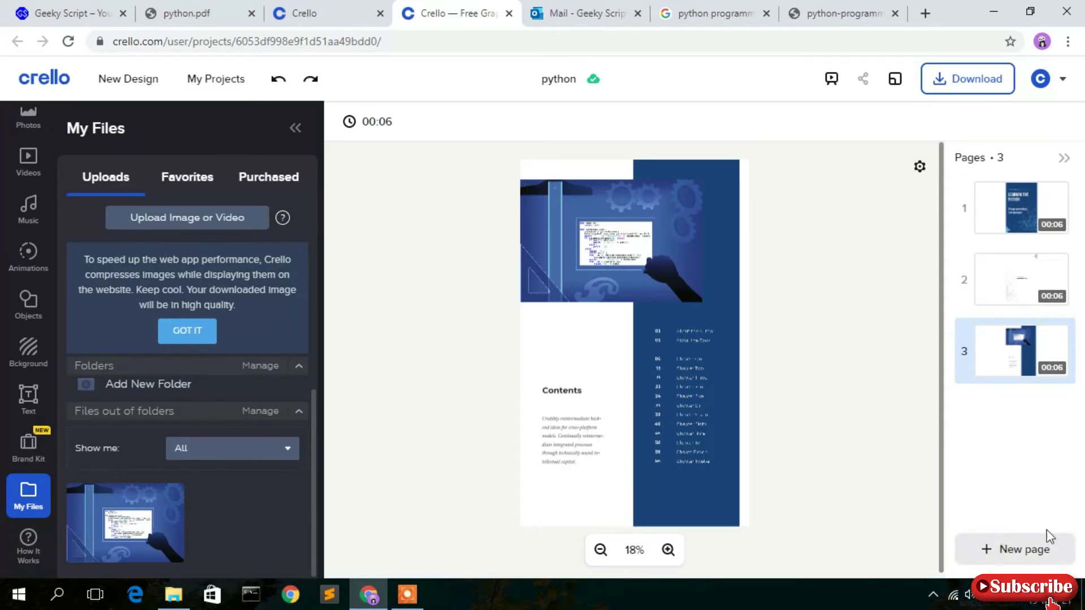
click(1026, 553)
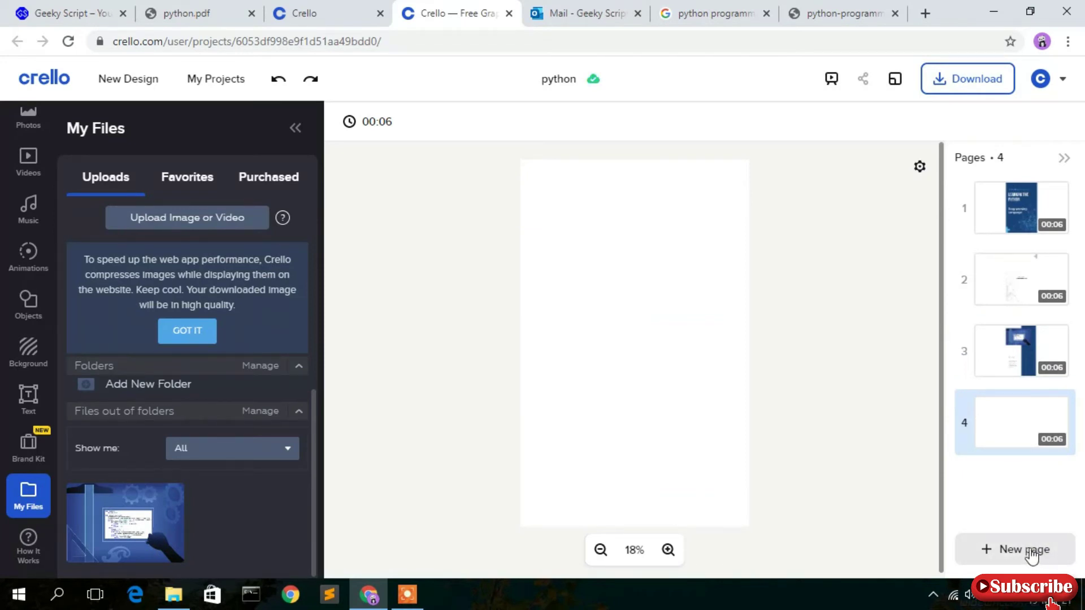
Apply the Artificial Intelligence eBook's chapter page from a technology search to page 4 and delete its office photo.
scroll(34, 210, up, 2)
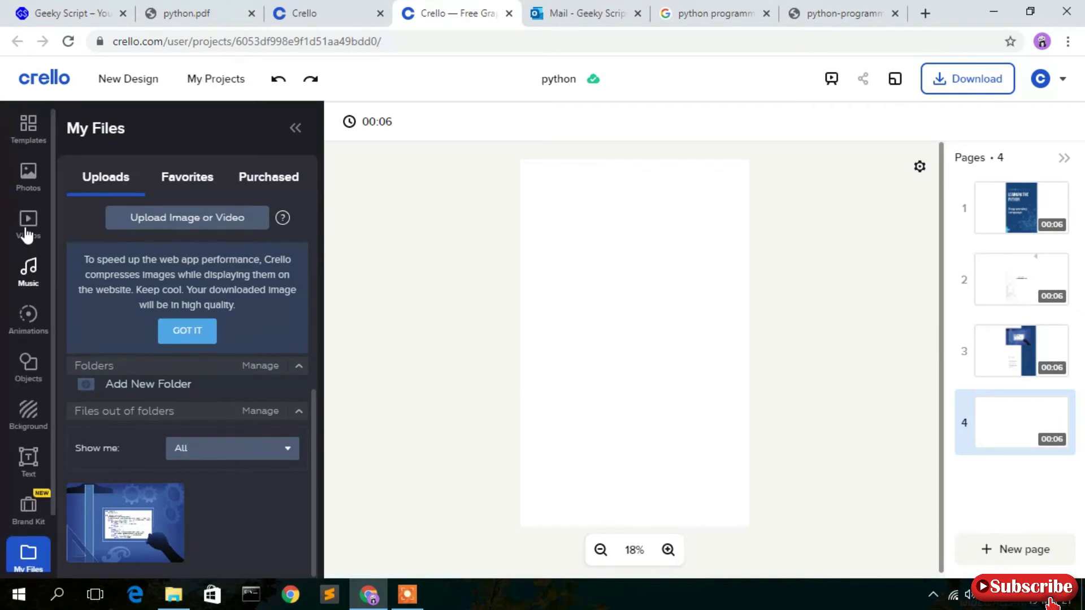
click(29, 125)
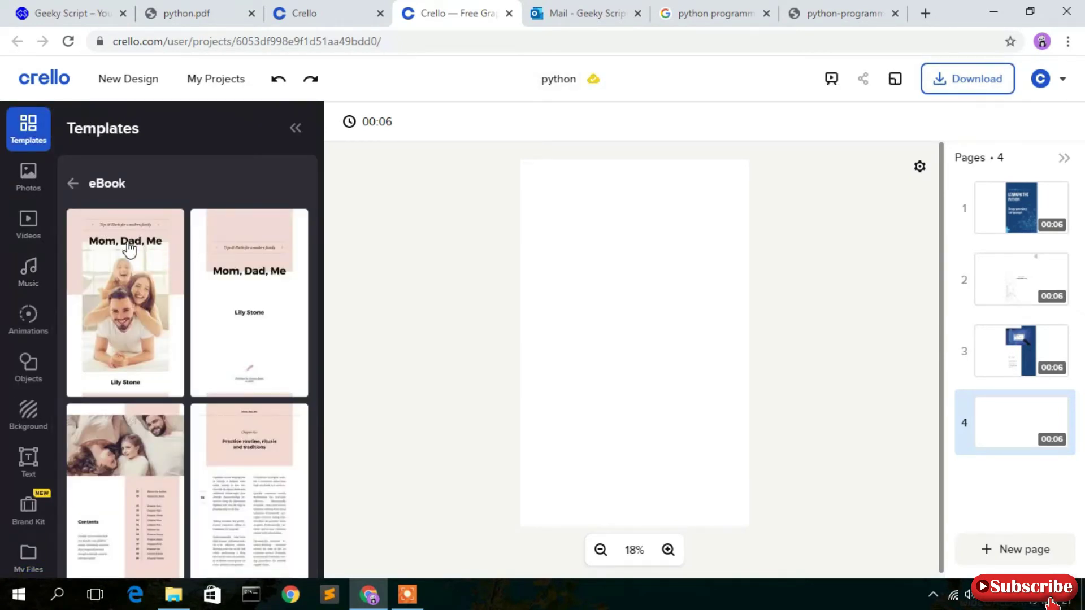
click(74, 186)
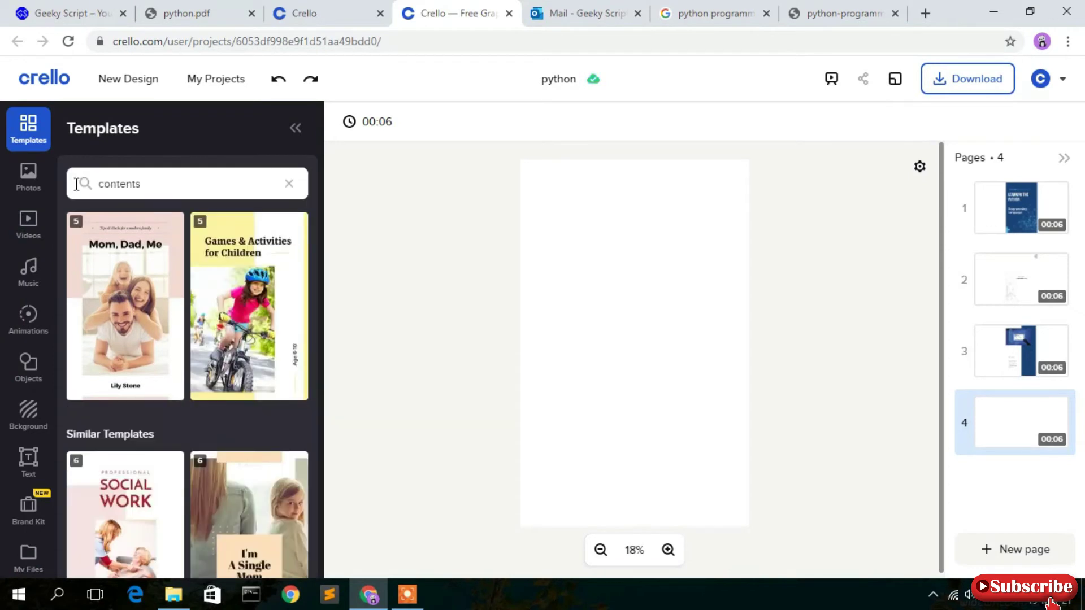
click(148, 184)
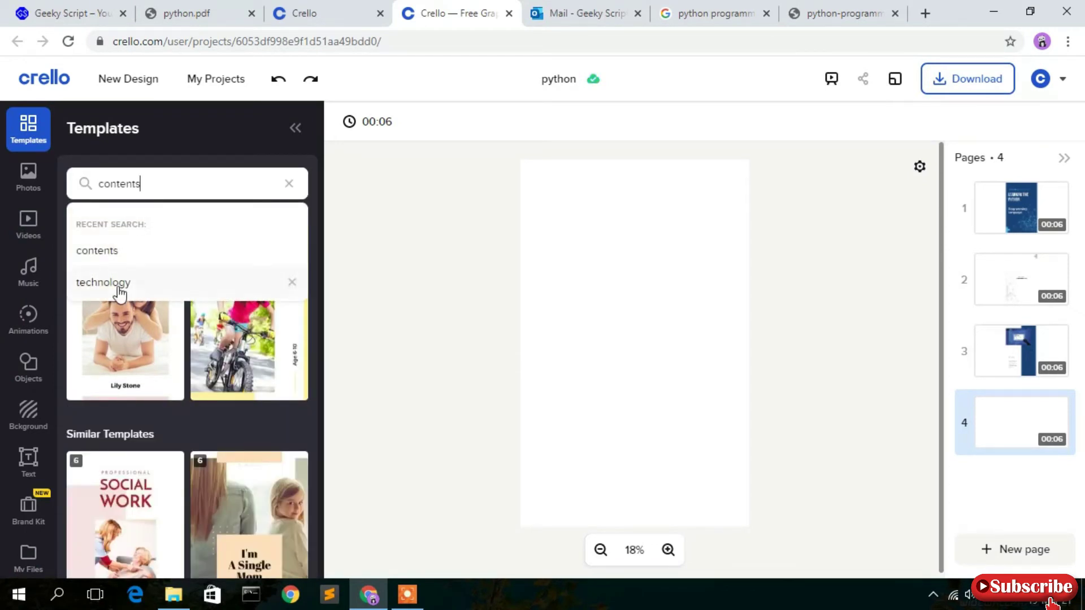
click(103, 282)
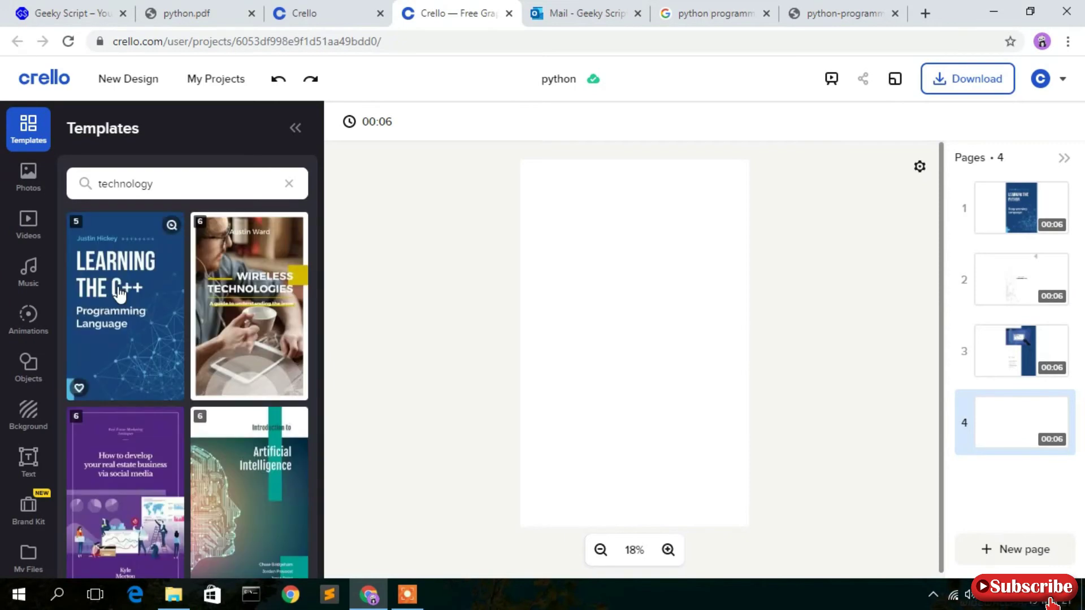
scroll(119, 293, down, 1)
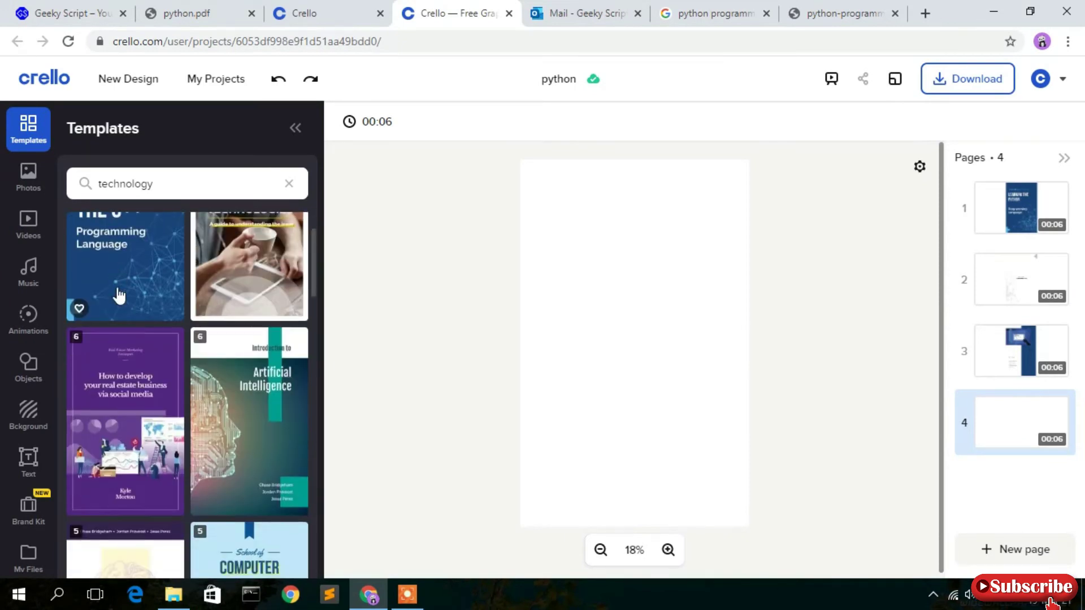
click(264, 407)
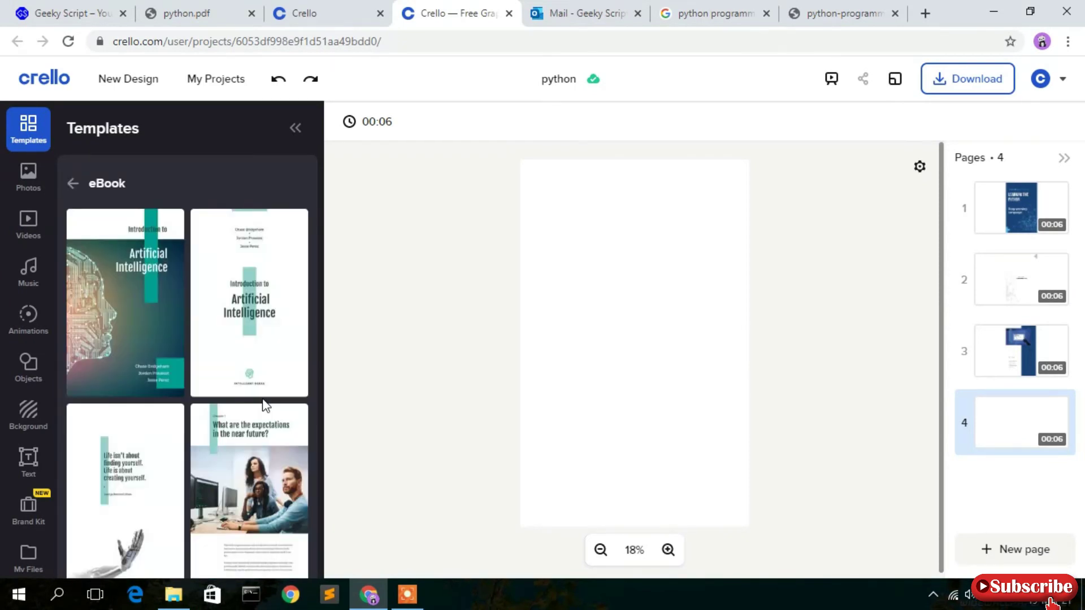
click(264, 407)
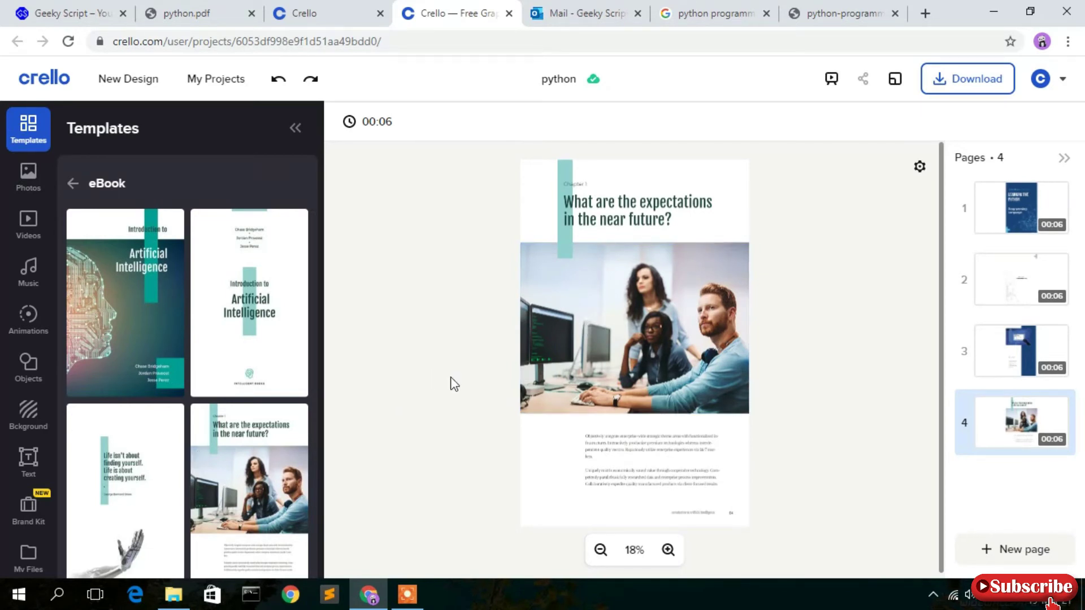
click(685, 295)
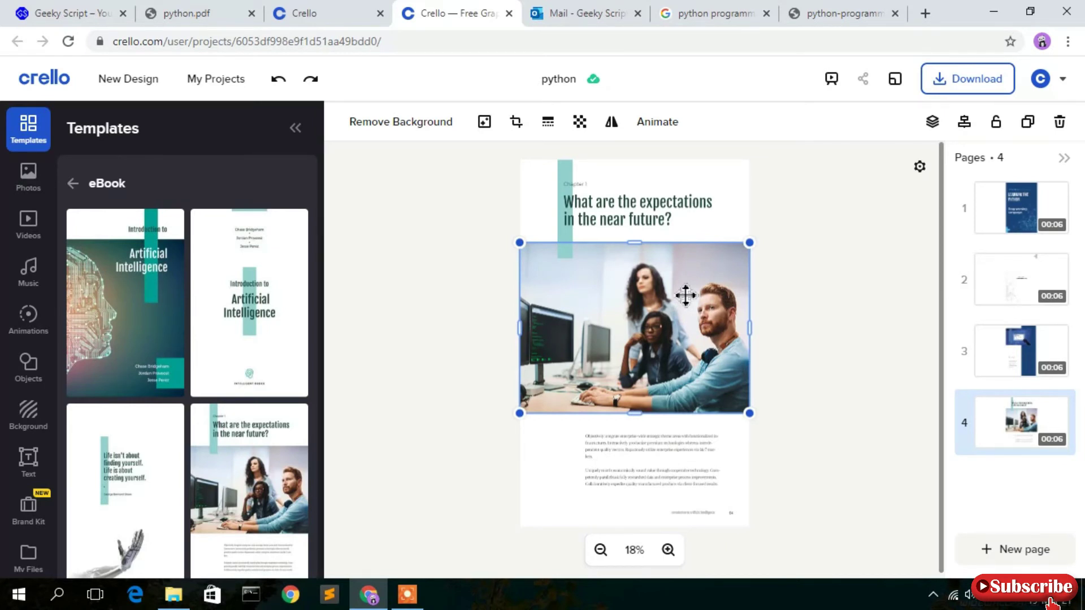
key(Delete)
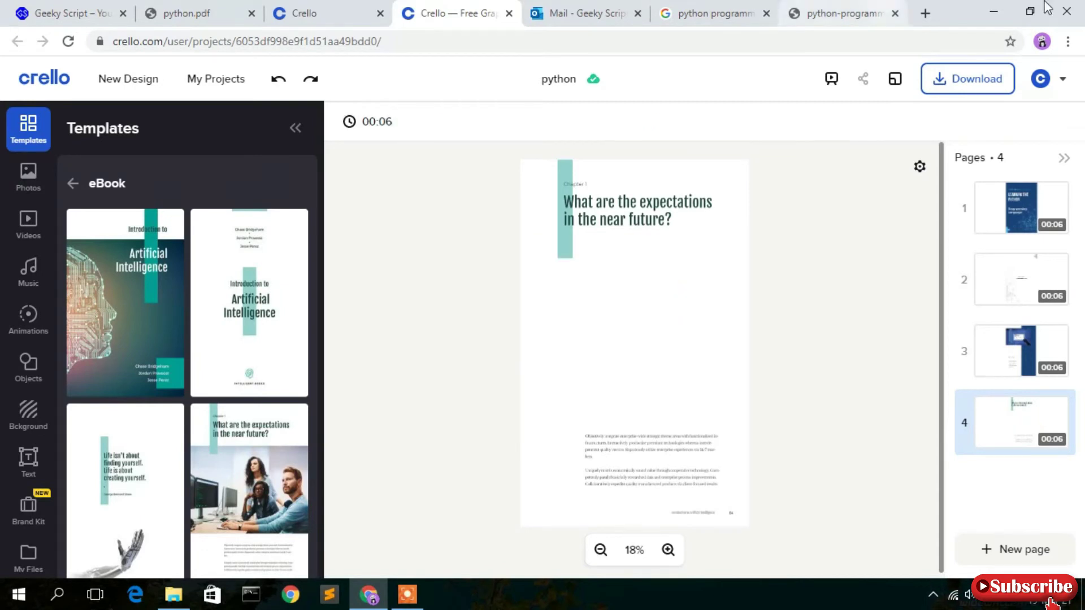
Search for pixabay in a new Chrome tab.
click(925, 11)
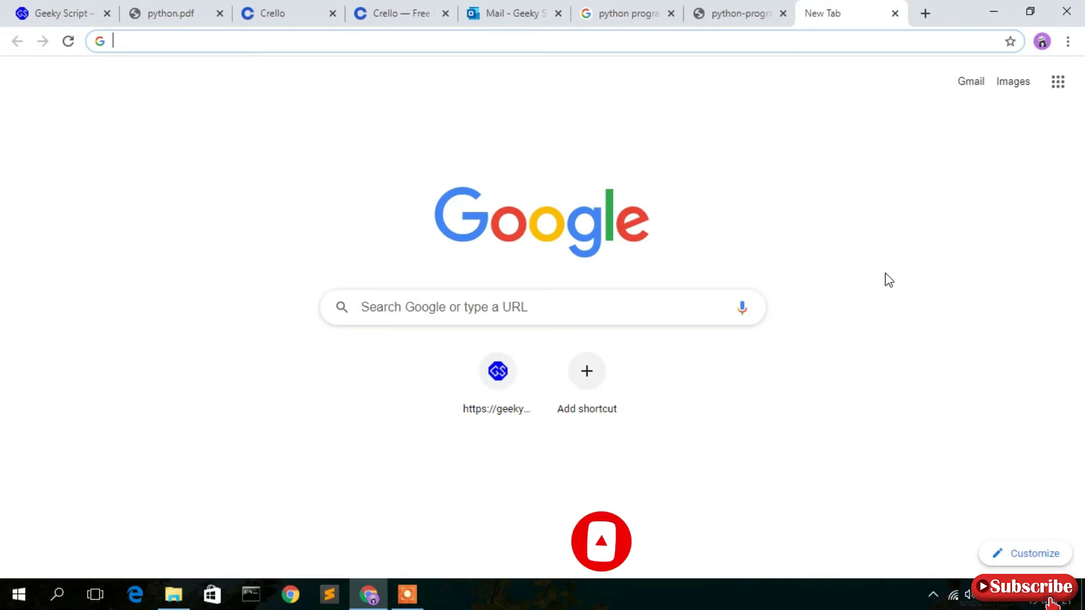
text(pixabay)
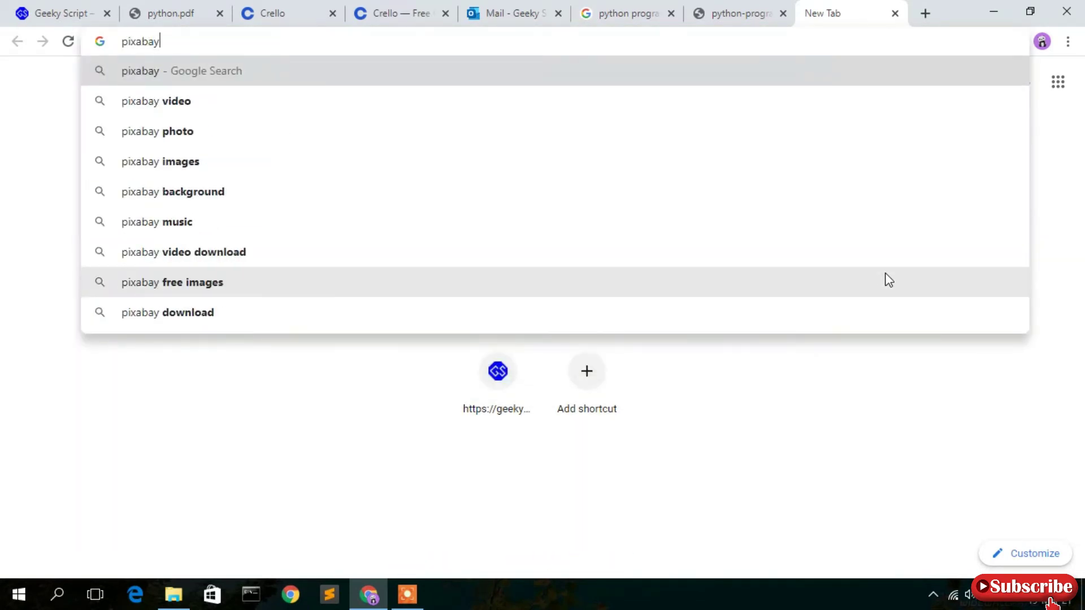
key(Return)
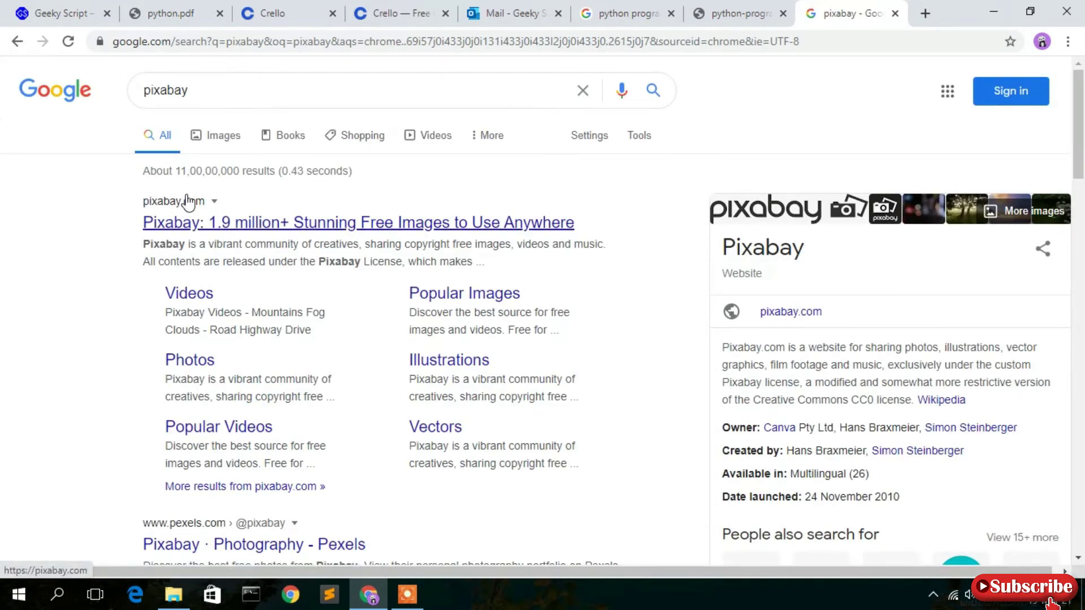
Go to Pixabay and search for programming images.
click(238, 224)
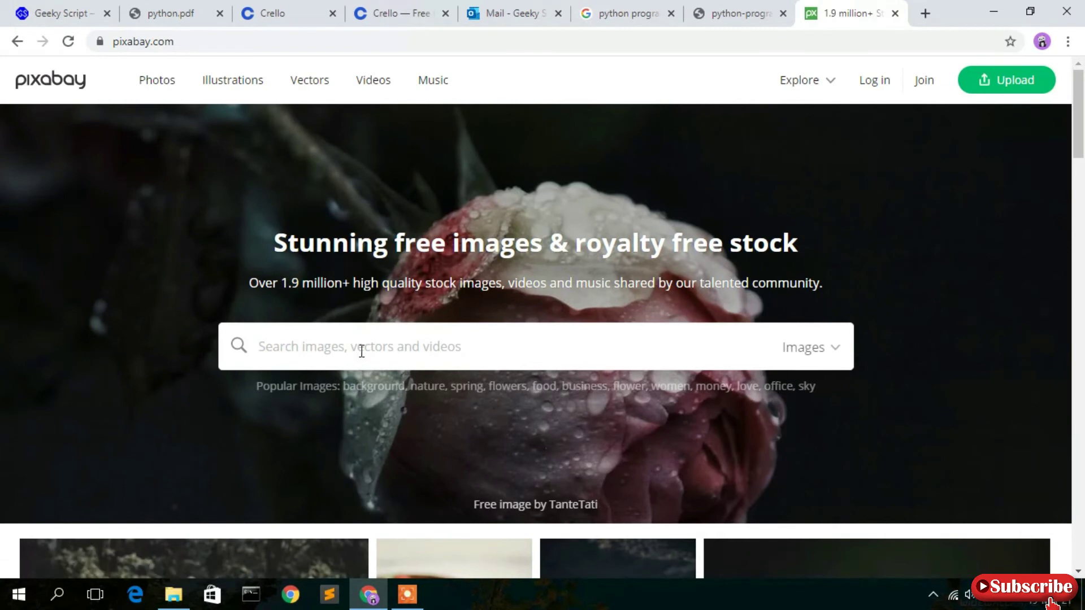
text(progr)
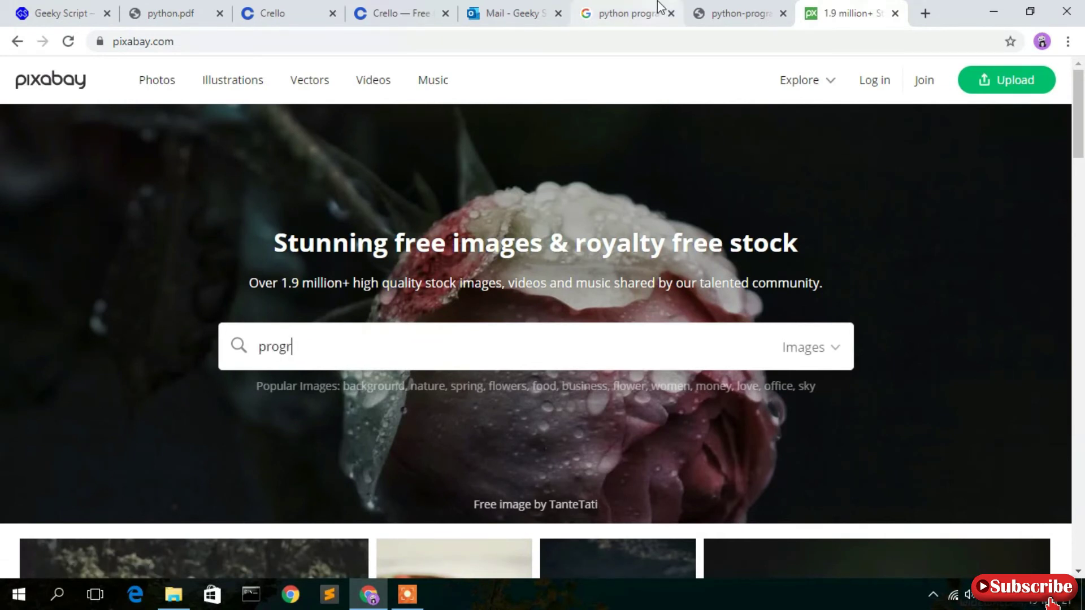
text(amming)
key(Return)
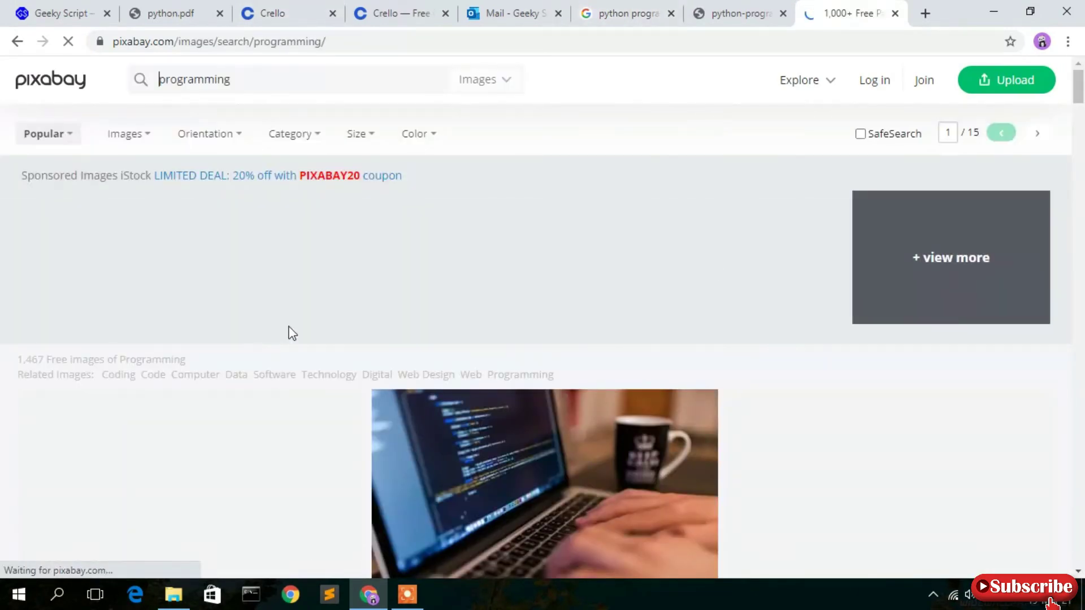
scroll(386, 305, down, 4)
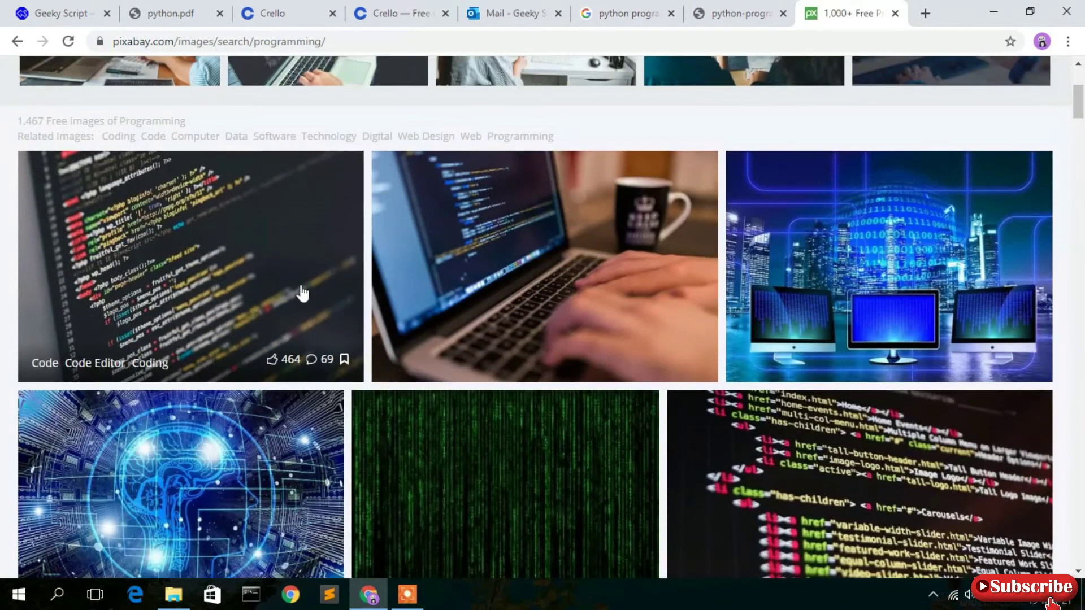
scroll(524, 286, down, 3)
scroll(523, 286, up, 6)
scroll(528, 287, down, 1)
scroll(526, 286, down, 3)
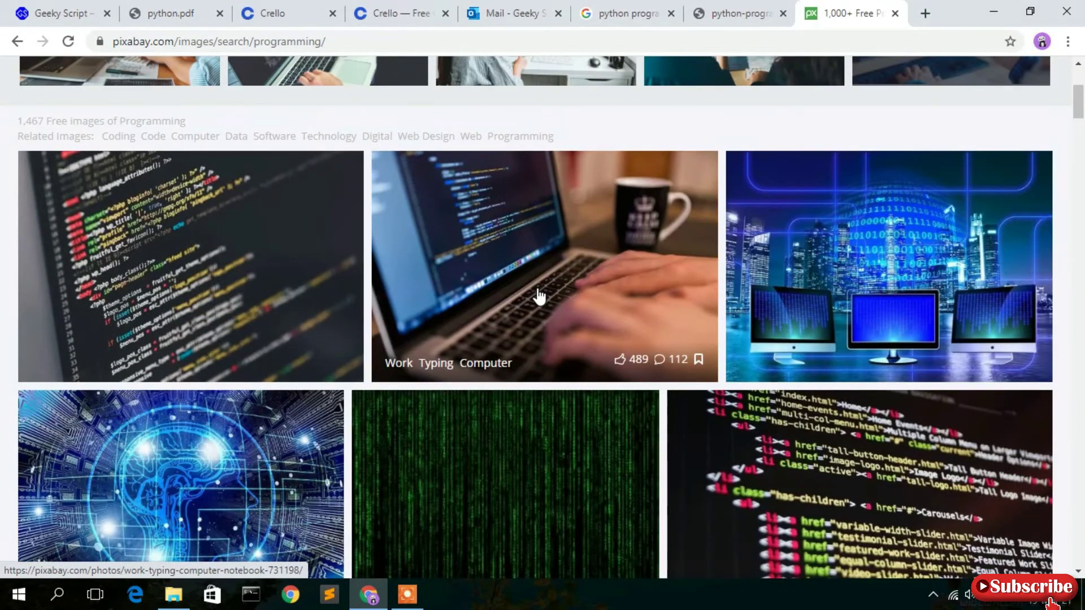
Download the laptop typing photo at 1920×1280, passing the robot check, and return to Crello.
click(538, 295)
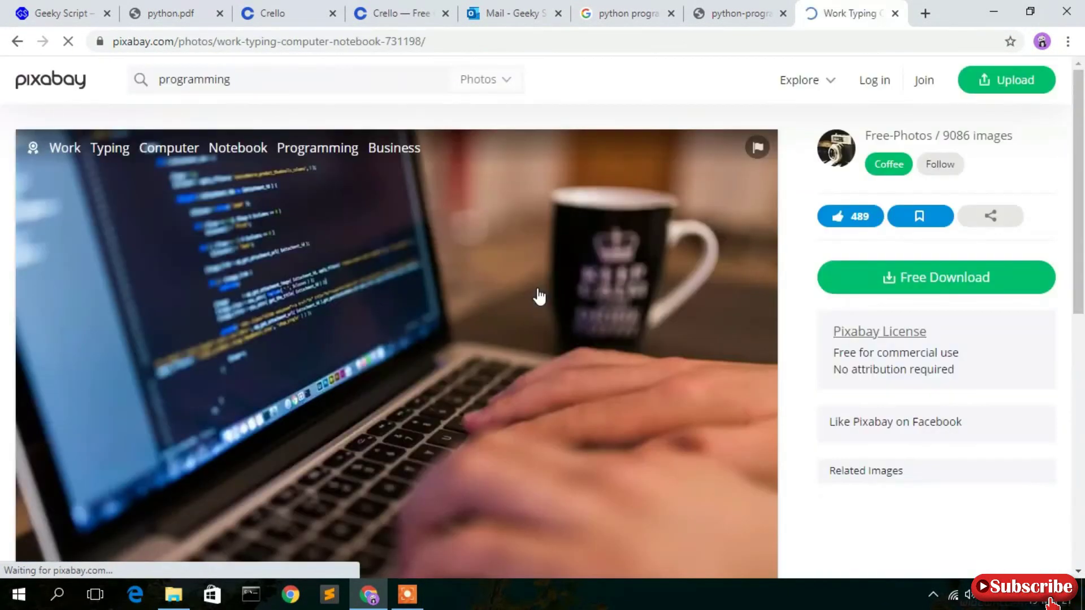
click(952, 282)
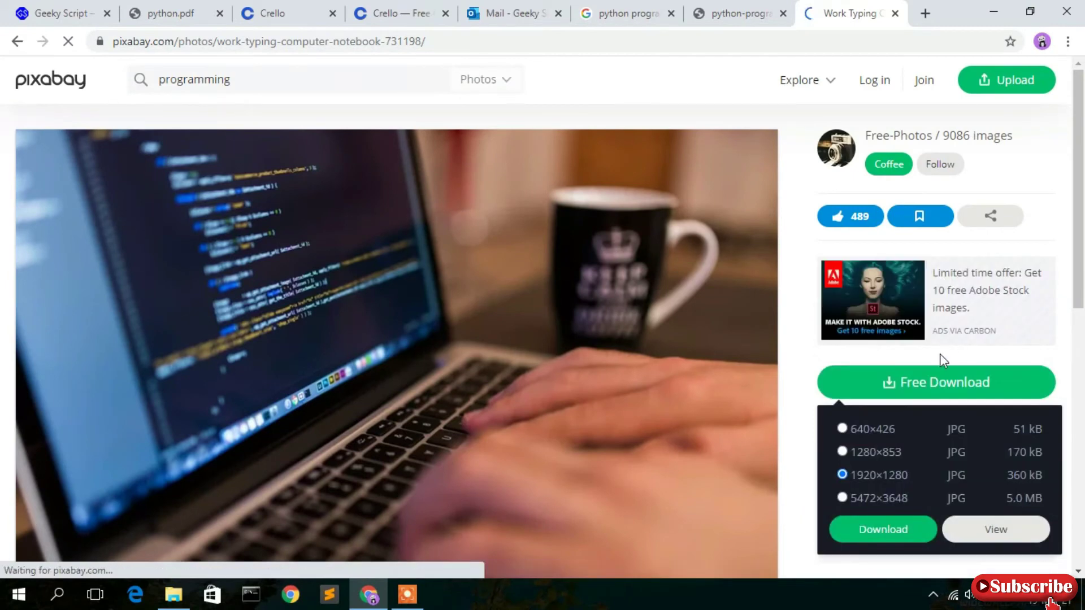
scroll(941, 354, down, 4)
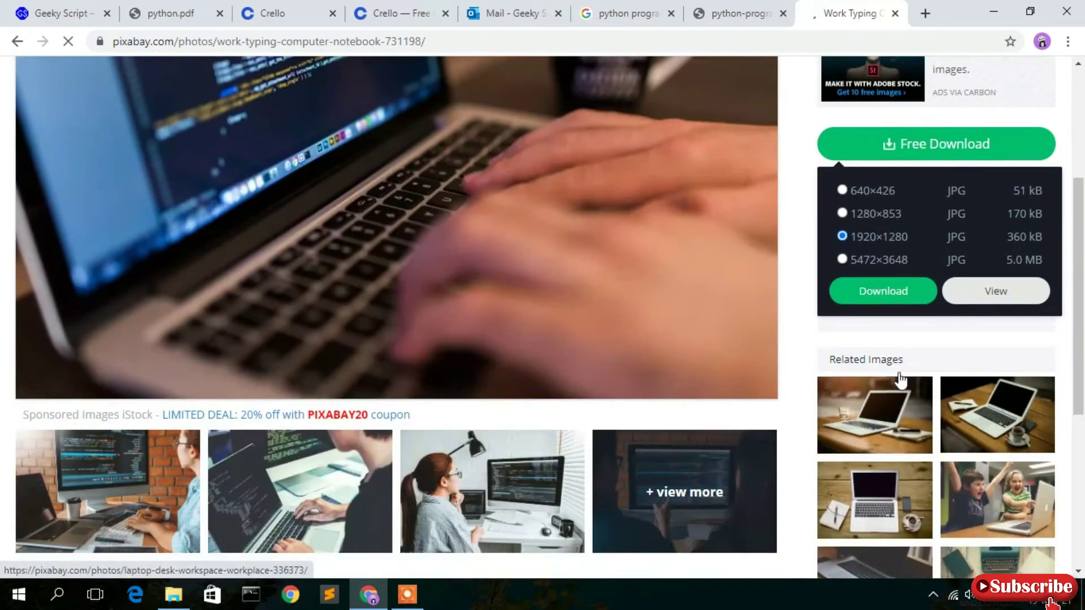
click(896, 306)
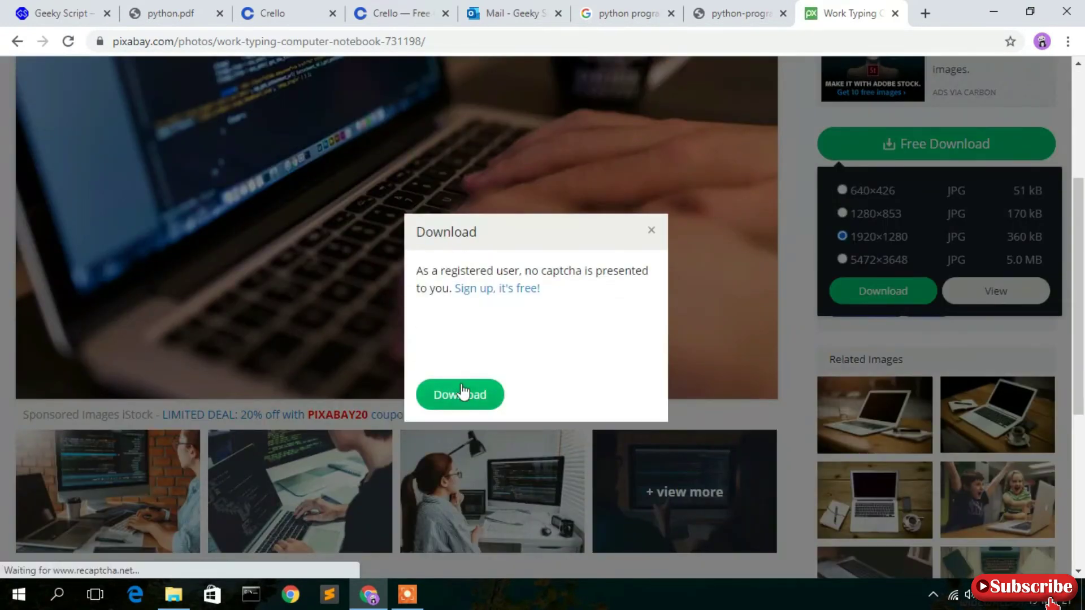
click(437, 335)
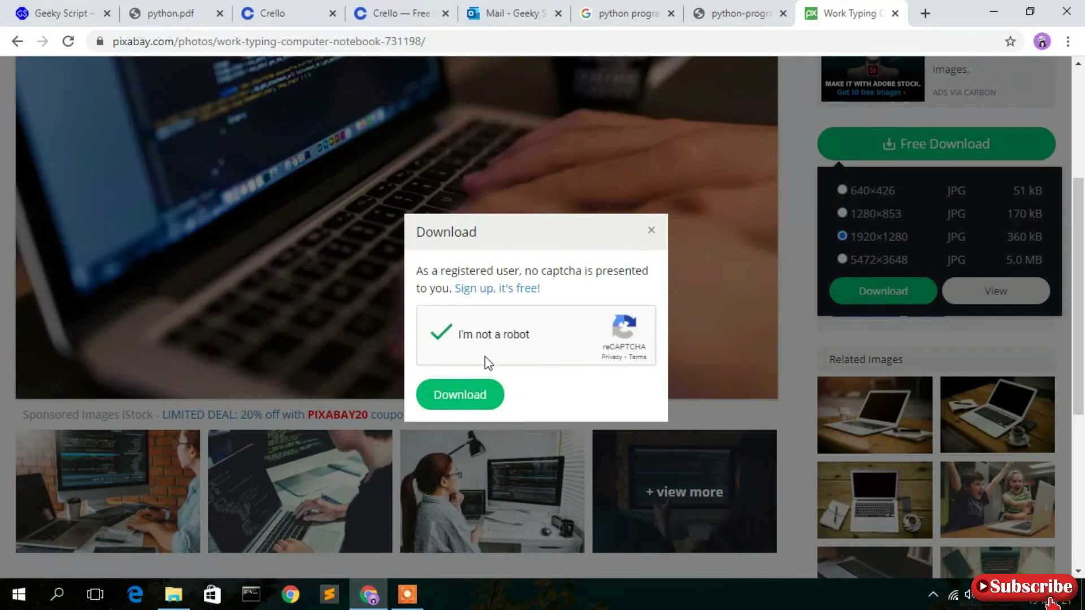
click(476, 395)
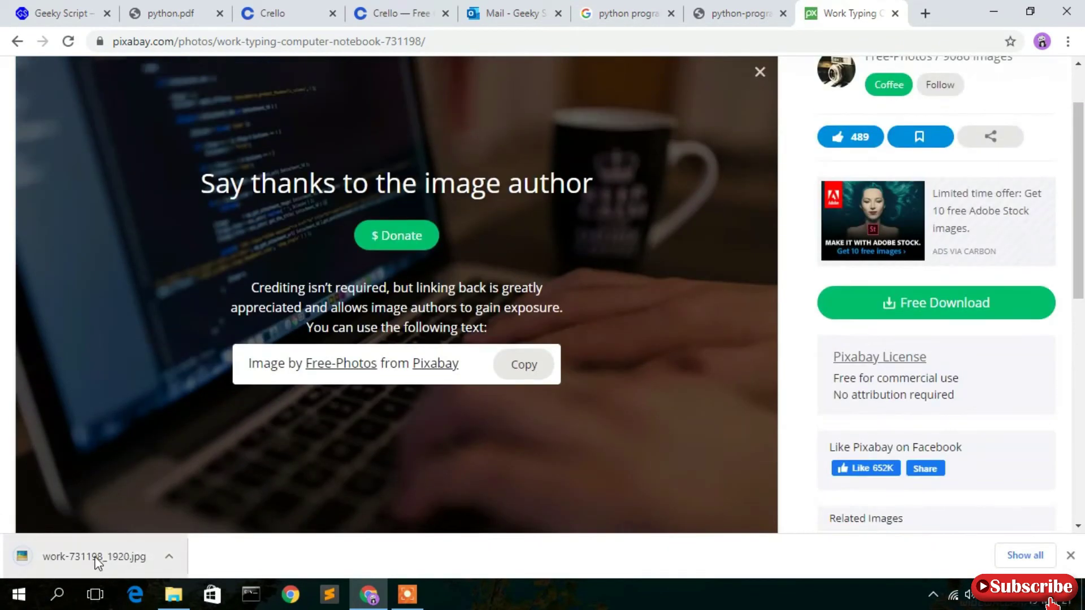
click(420, 11)
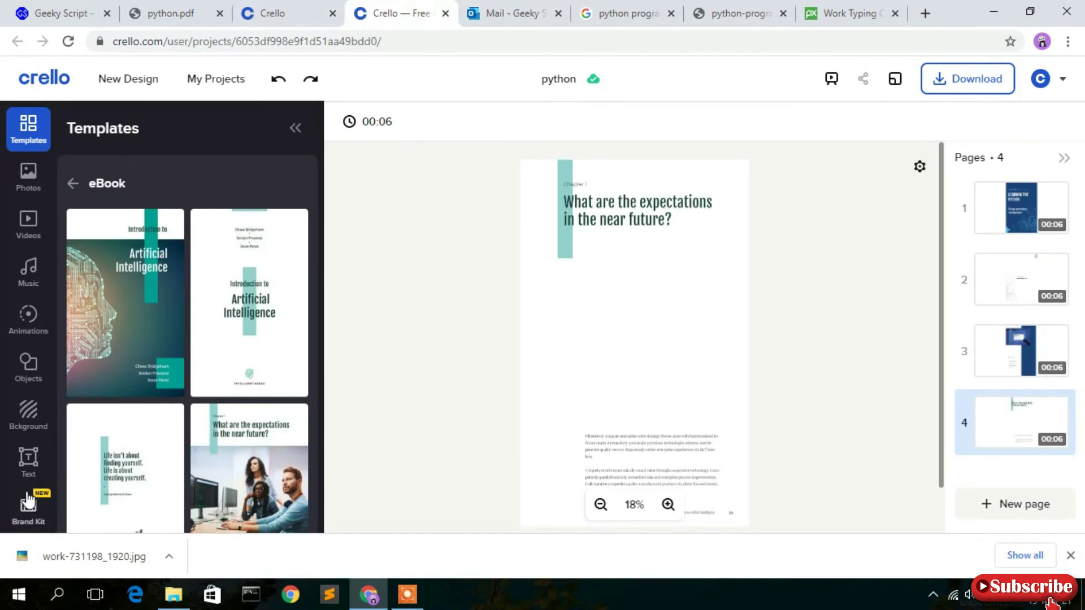
Upload work-731198_1920.jpg to Crello's My Files.
scroll(29, 450, down, 1)
scroll(29, 451, down, 2)
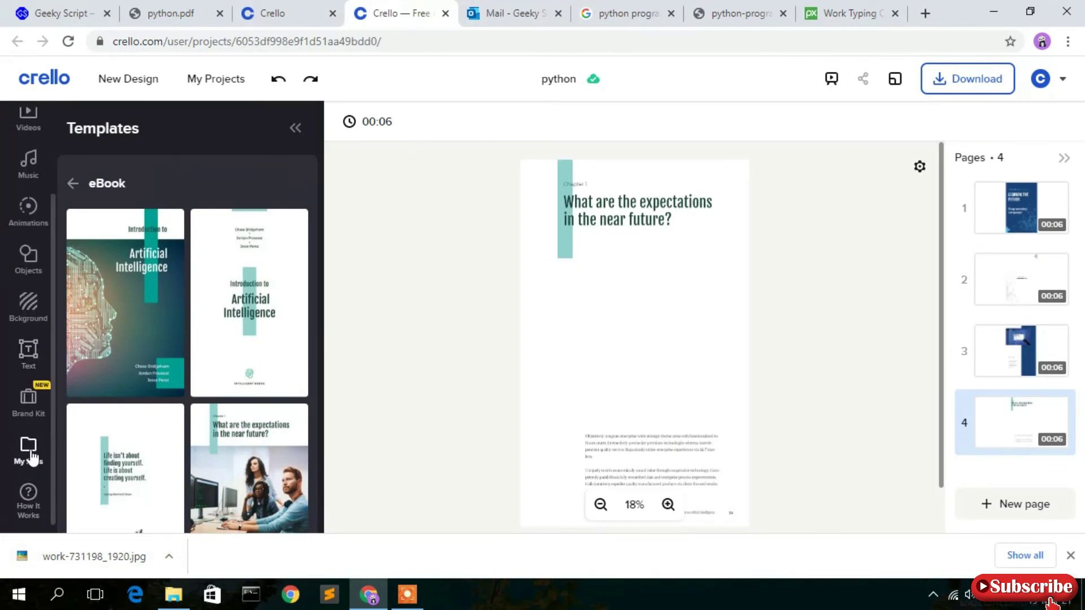
click(30, 452)
click(199, 222)
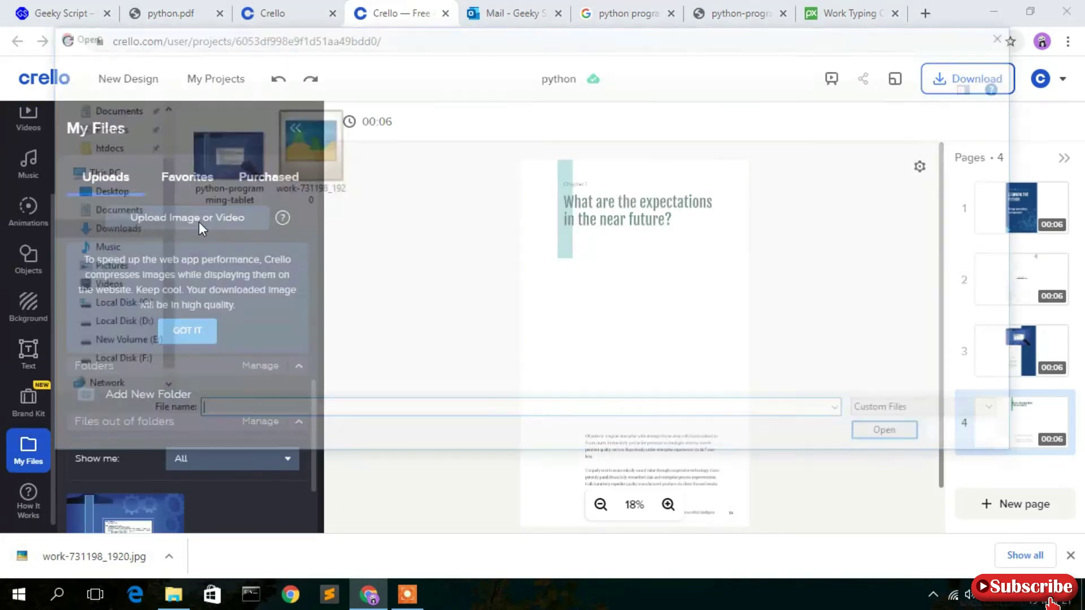
double_click(283, 176)
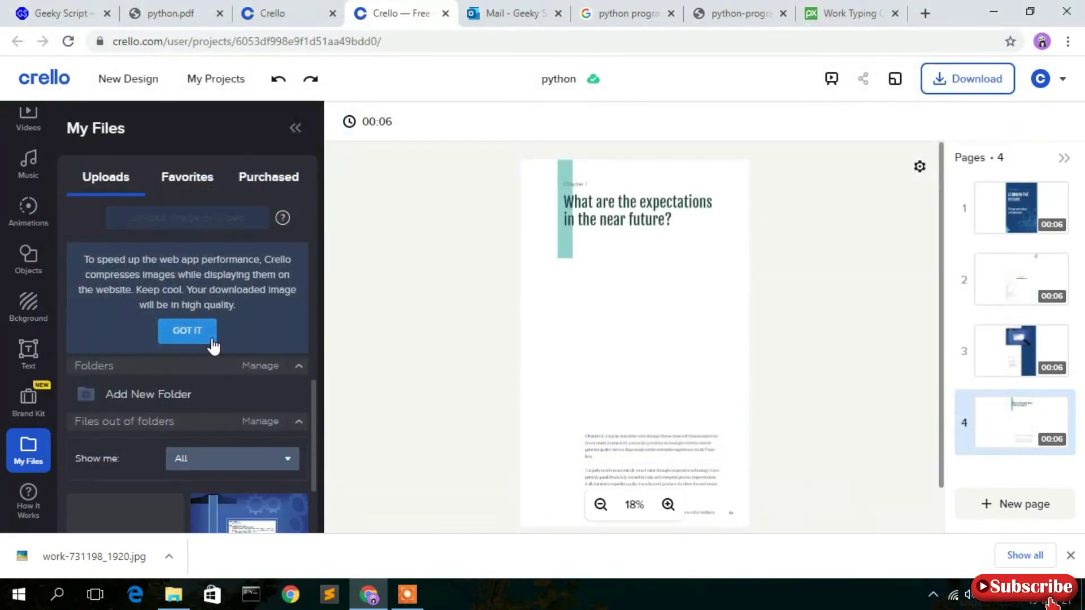
click(1070, 556)
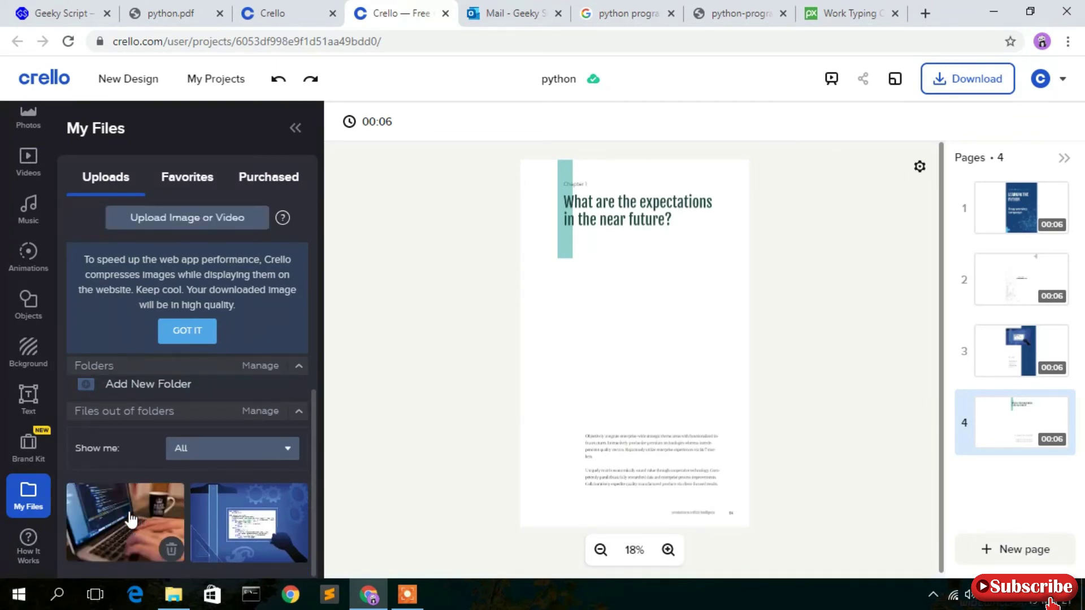
Add the laptop photo to page 4, enlarged to nearly page width and centred beneath the heading.
click(132, 518)
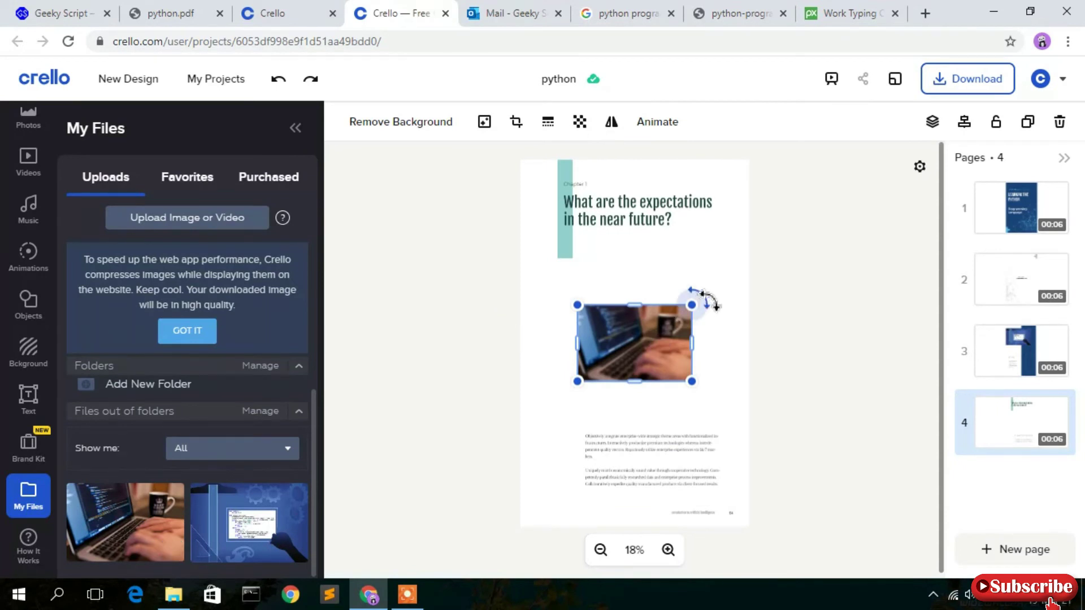
drag(732, 288, 750, 267)
drag(577, 266, 547, 247)
drag(706, 271, 692, 283)
Replace page 4's chapter heading text with 'Pythobn: Introduction'.
click(856, 236)
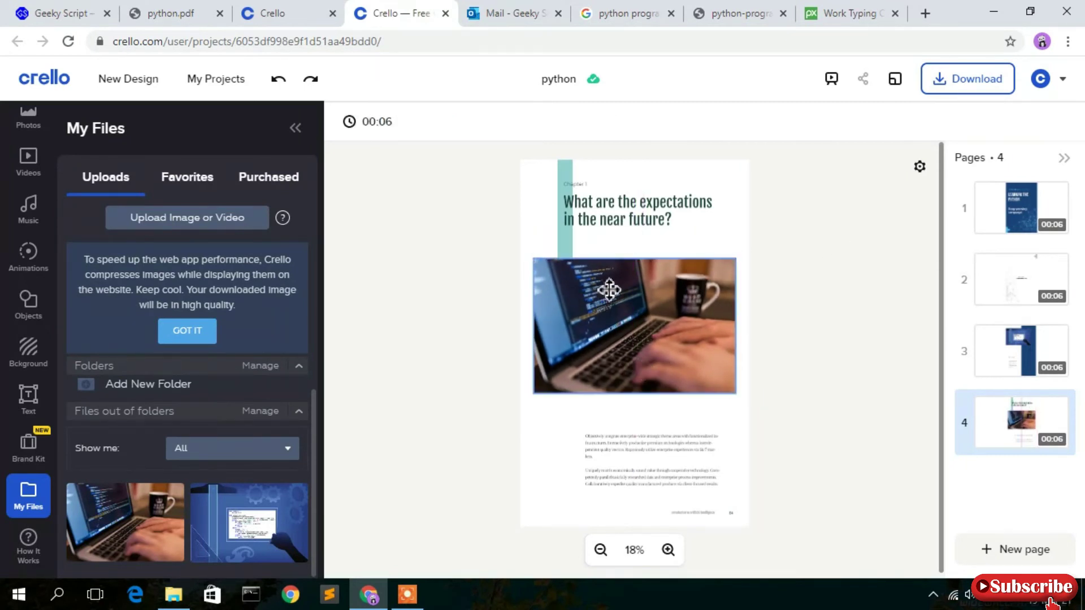
click(594, 216)
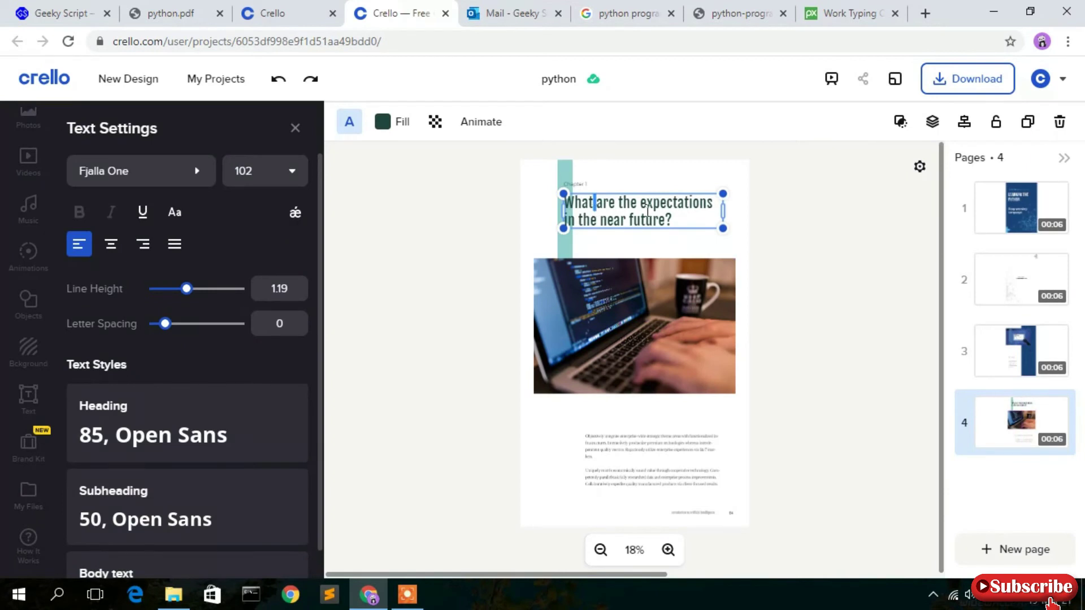
key(ctrl+a)
key(BackSpace)
text(Pythobn)
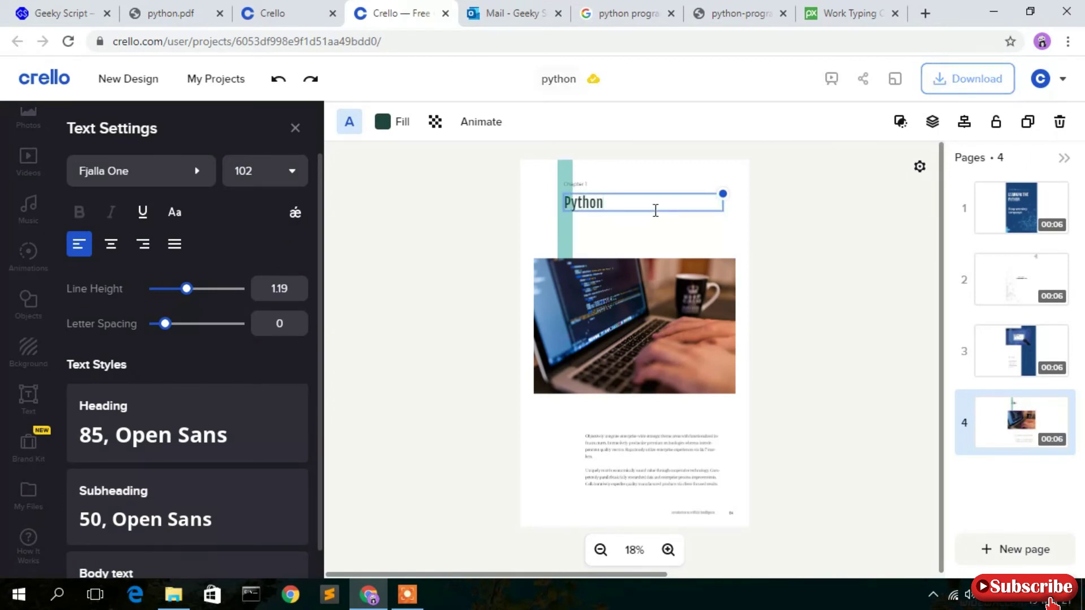
text(: Introduction)
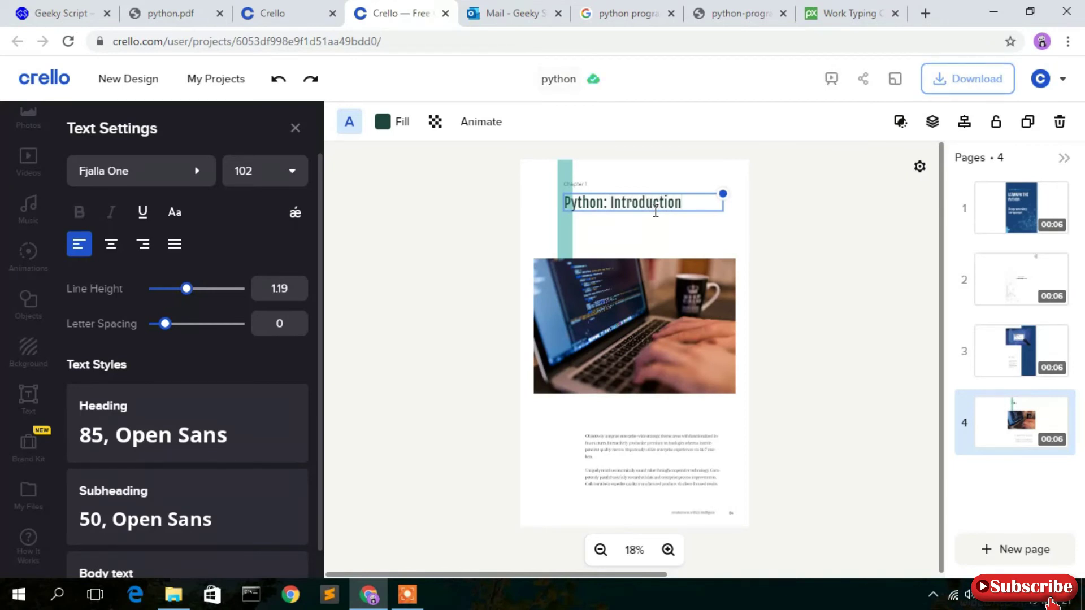
Change page 4's footer from the artificial intelligence wording to 'Introduction to Python'.
click(668, 549)
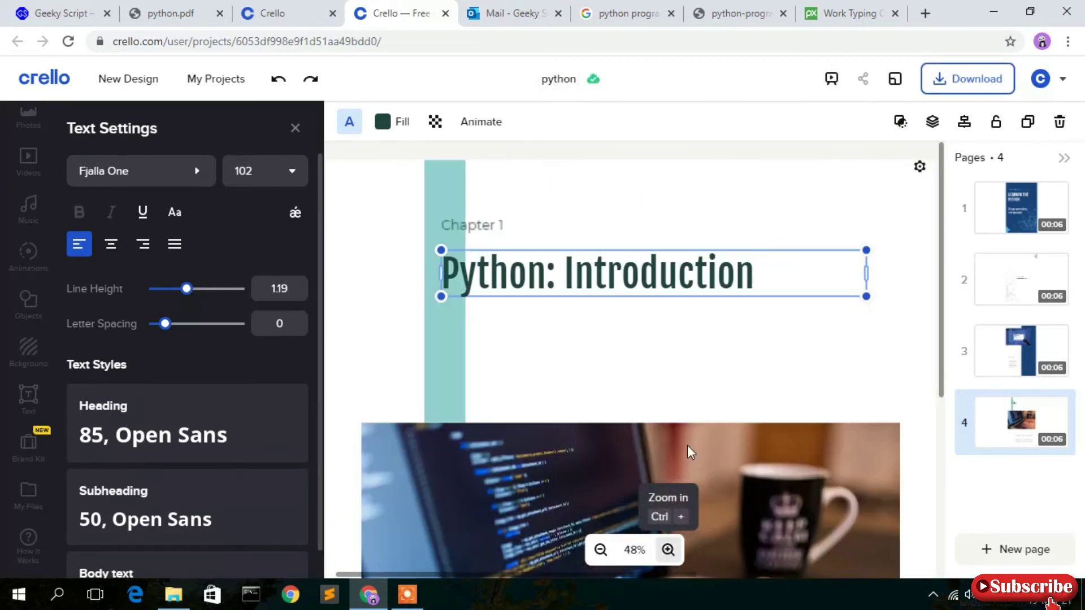
scroll(716, 358, down, 5)
scroll(717, 359, down, 3)
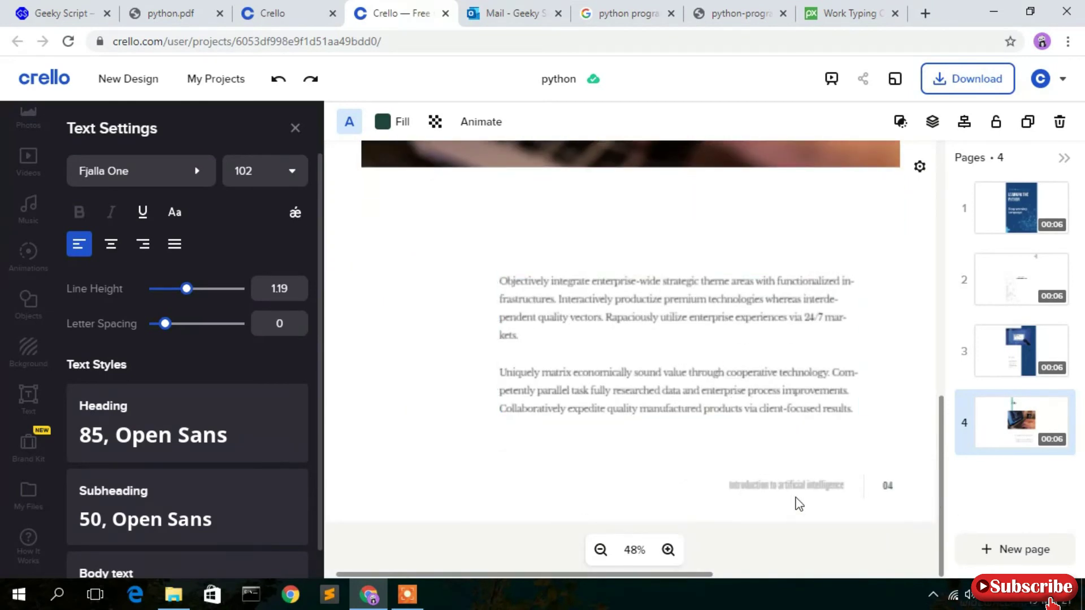
click(774, 492)
double_click(788, 486)
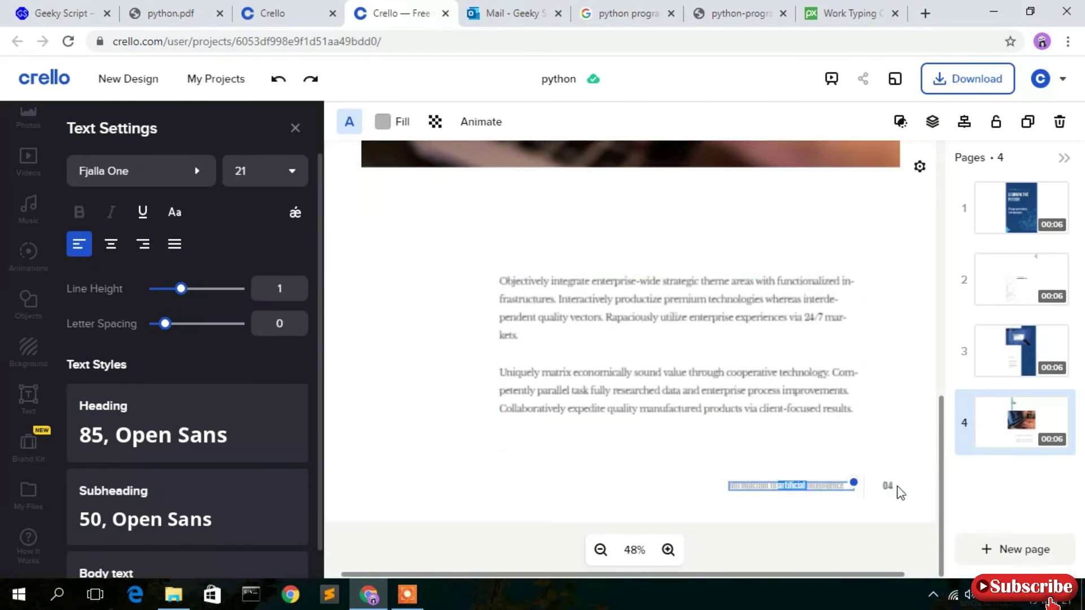
text(Python)
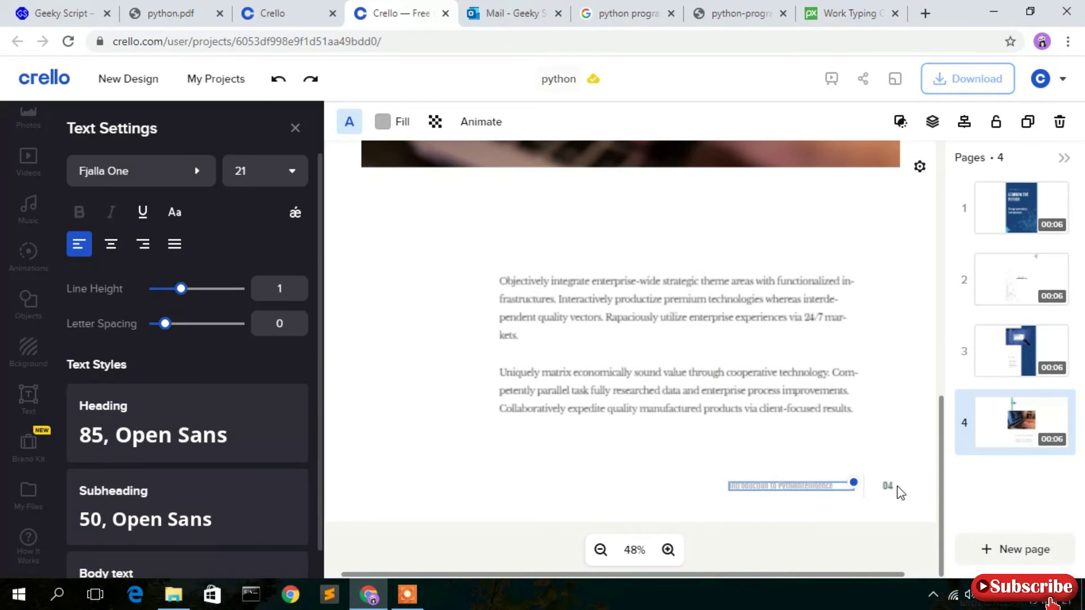
key(ctrl+Delete)
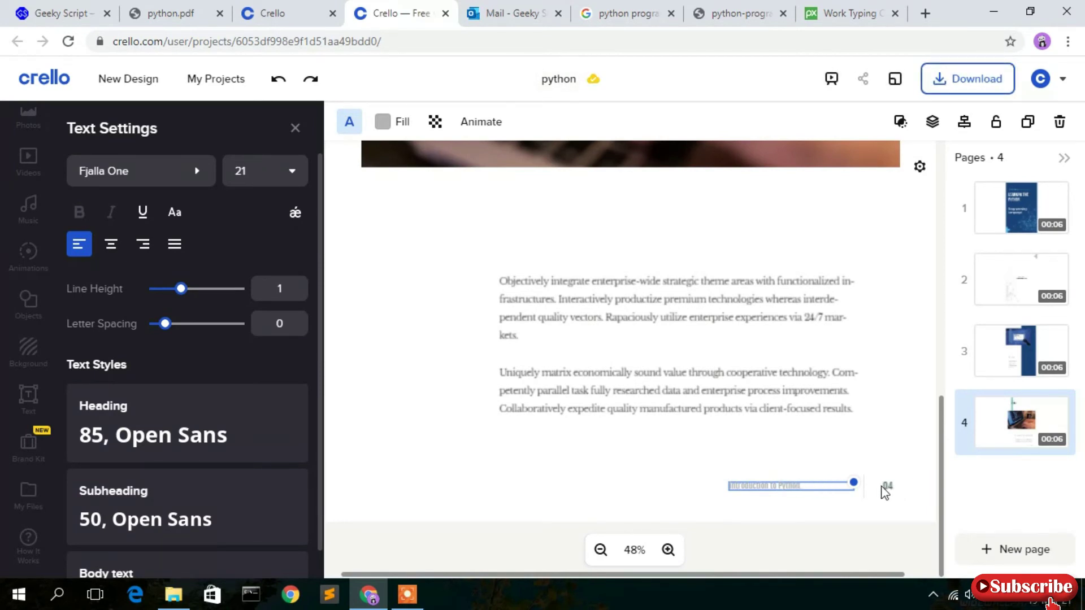
click(886, 490)
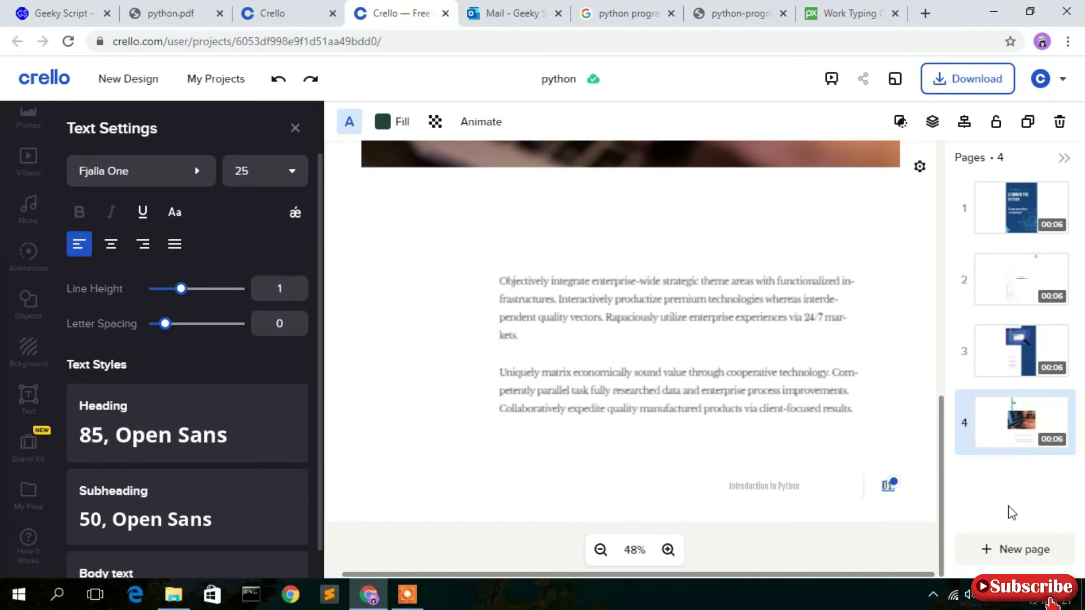
click(923, 380)
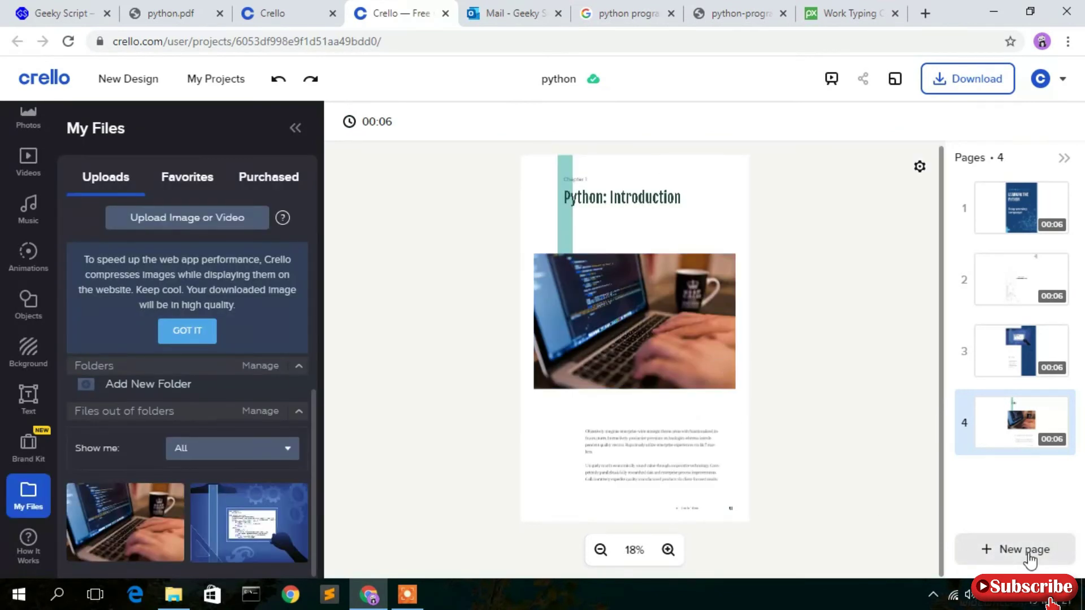
Add a fifth page using the Expectations eBook text template.
click(1024, 551)
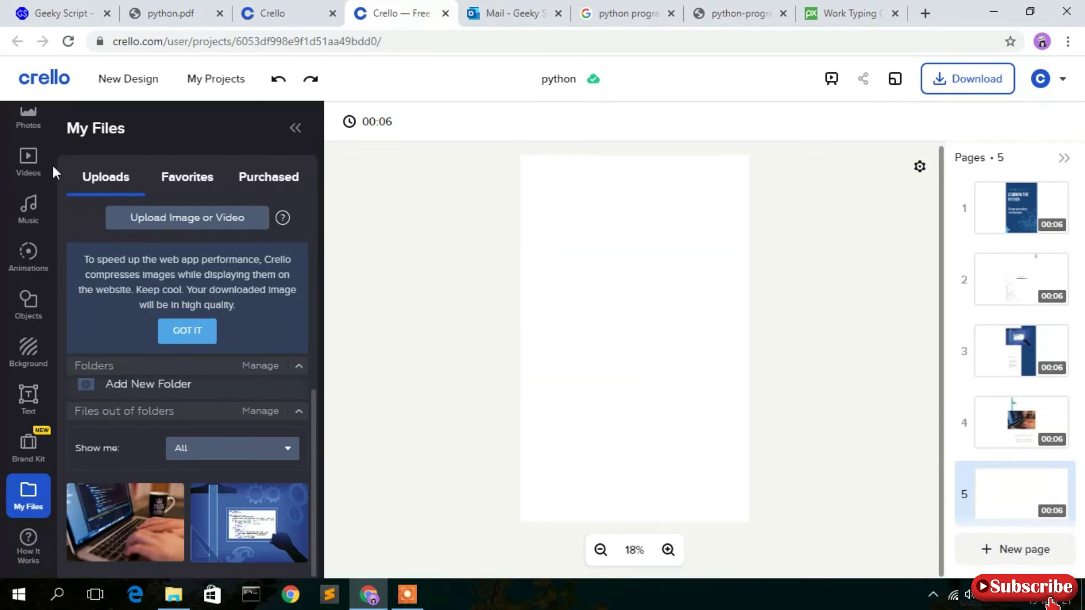
scroll(28, 252, up, 1)
click(29, 126)
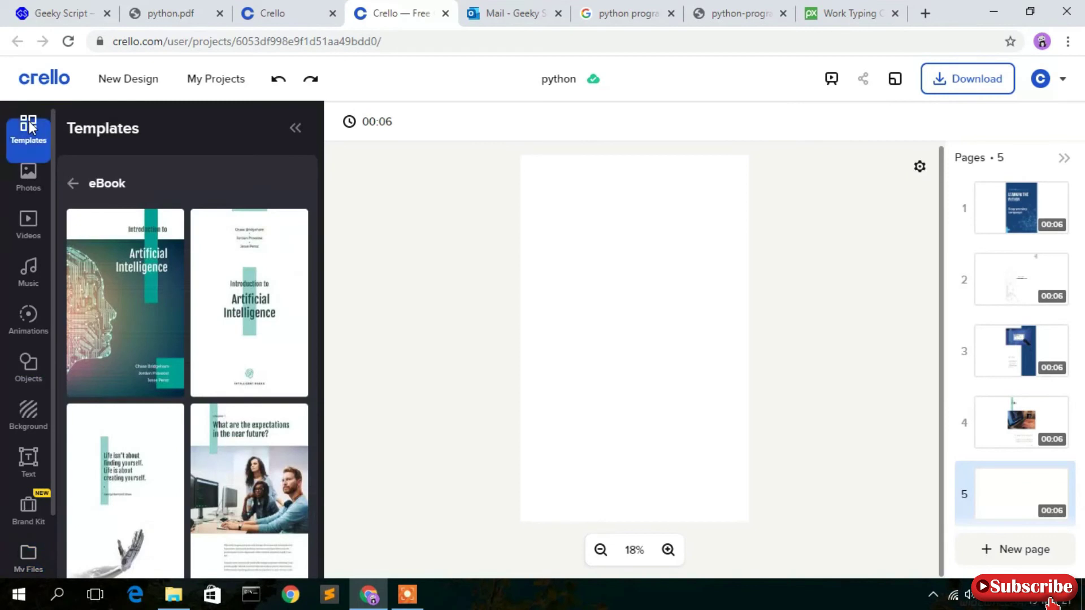
scroll(248, 303, down, 3)
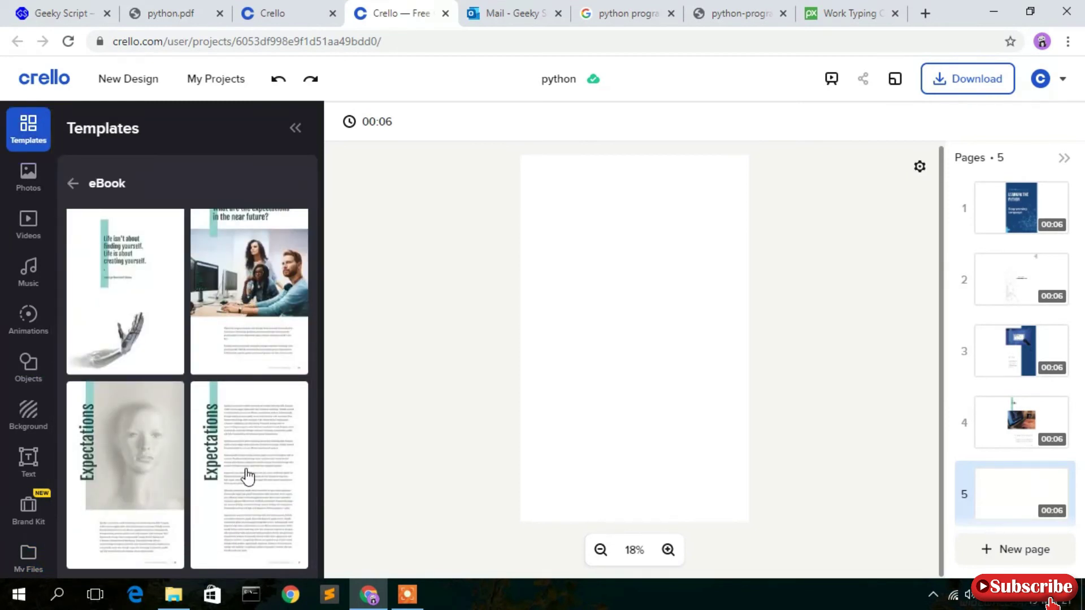
click(247, 477)
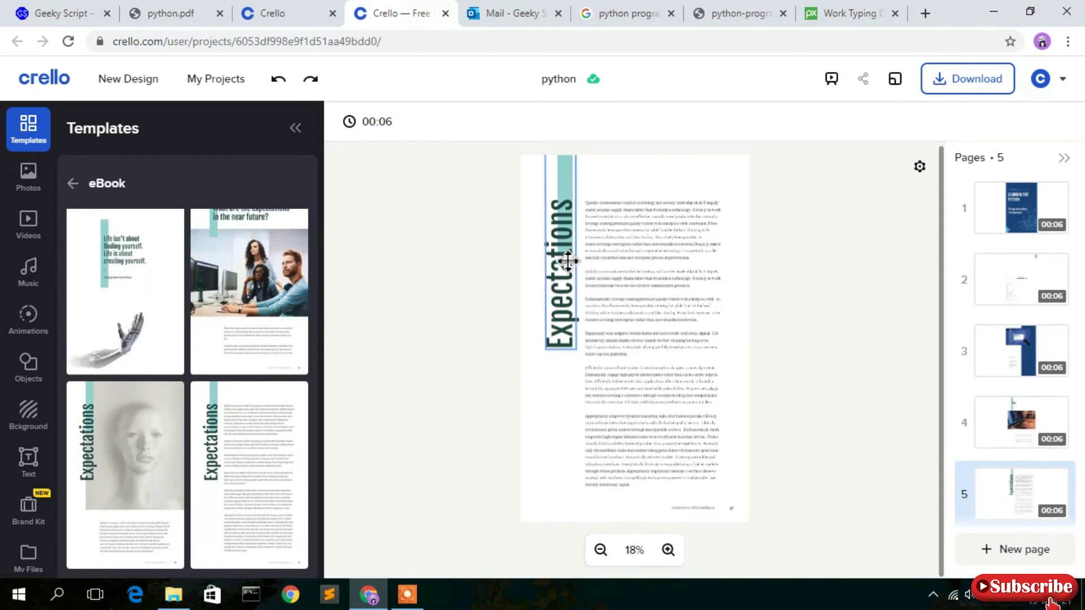
Delete the Expectations heading and teal bar from page 5.
click(566, 262)
key(Delete)
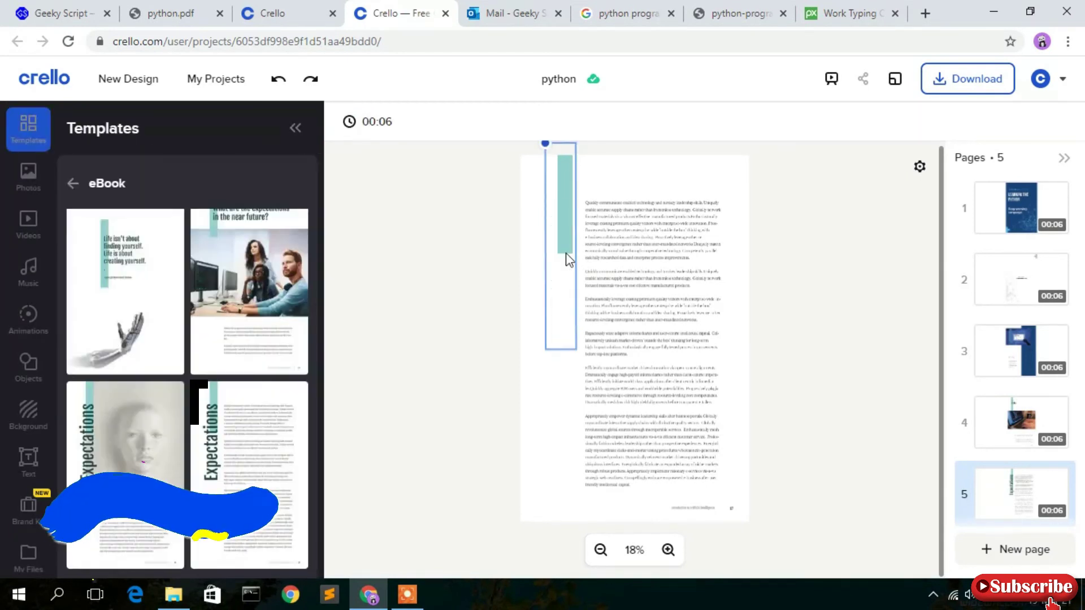
click(575, 242)
key(Delete)
Widen page 5's body text box to the left, then go back to page 4.
click(629, 252)
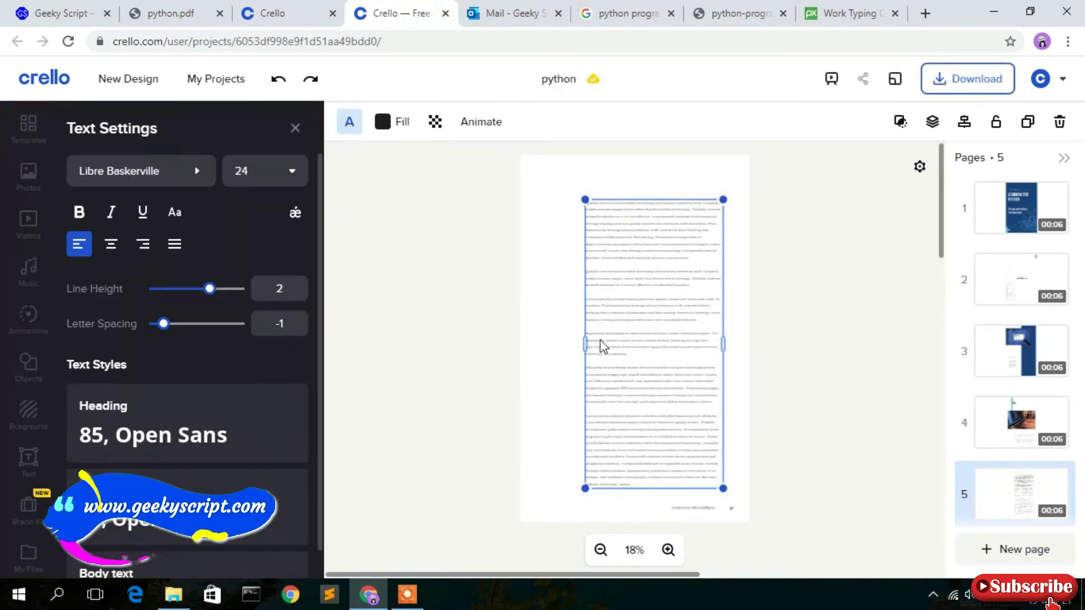
drag(586, 344, 555, 340)
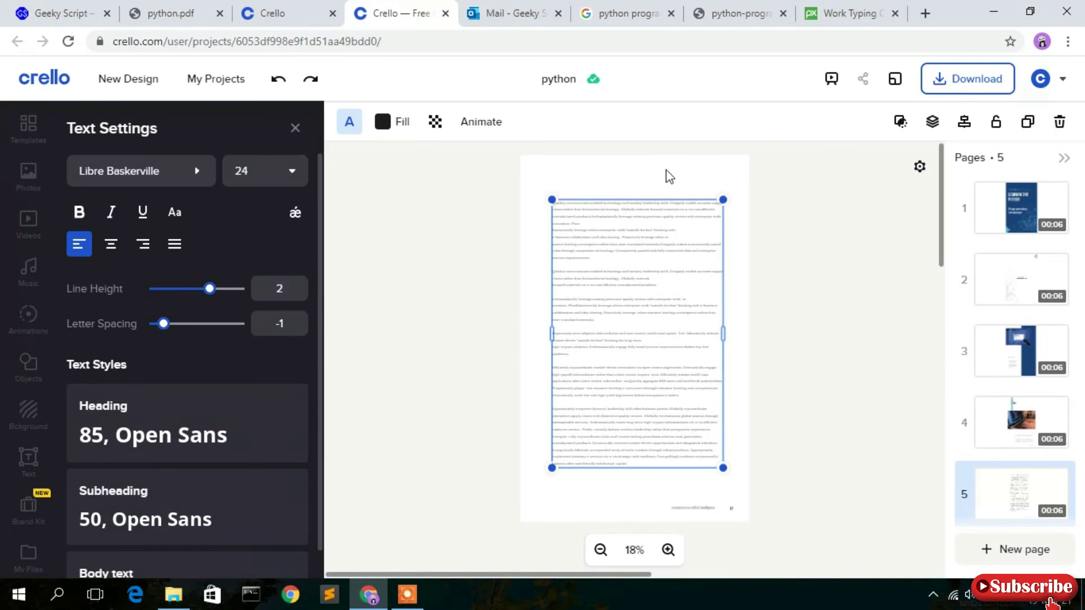
click(695, 173)
click(634, 341)
click(798, 224)
click(616, 322)
drag(573, 214, 685, 439)
key(Escape)
click(795, 291)
click(1021, 423)
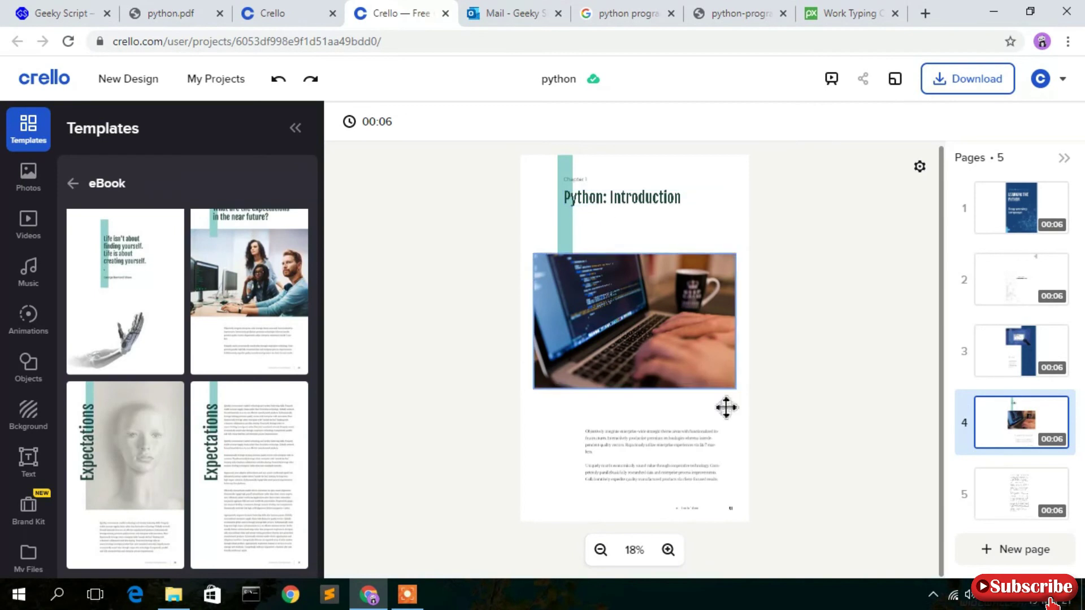
Duplicate the Python: Introduction page and move the copy below the text page.
click(1012, 510)
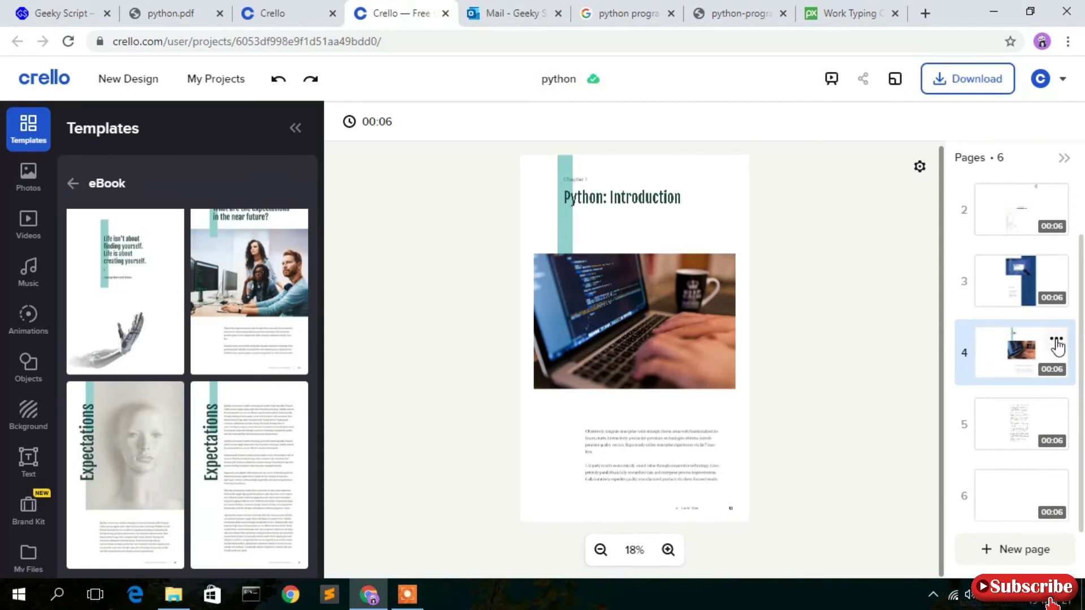
click(1056, 341)
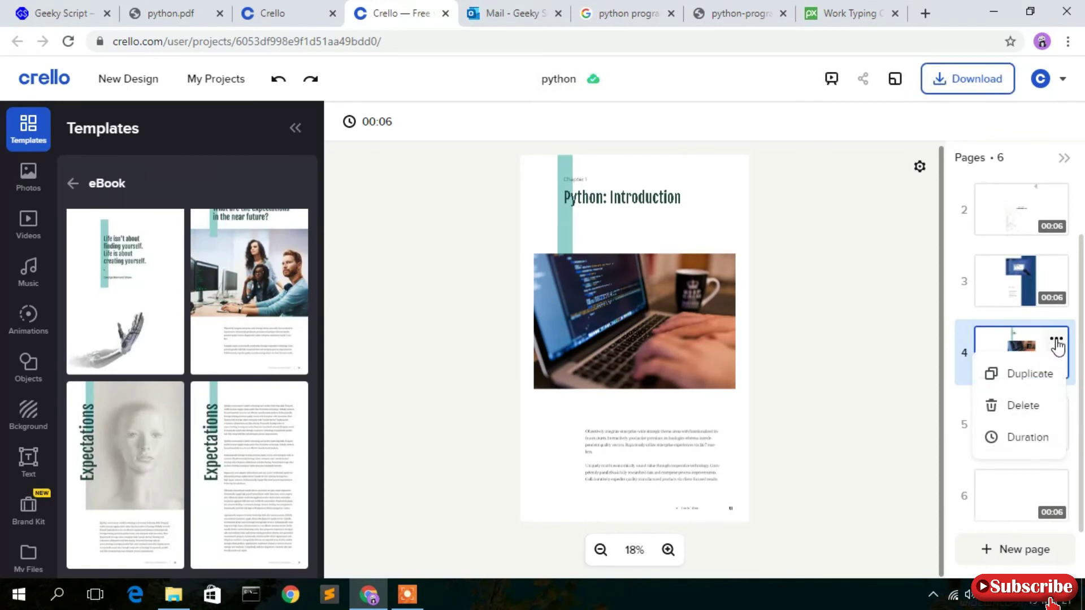
click(1025, 376)
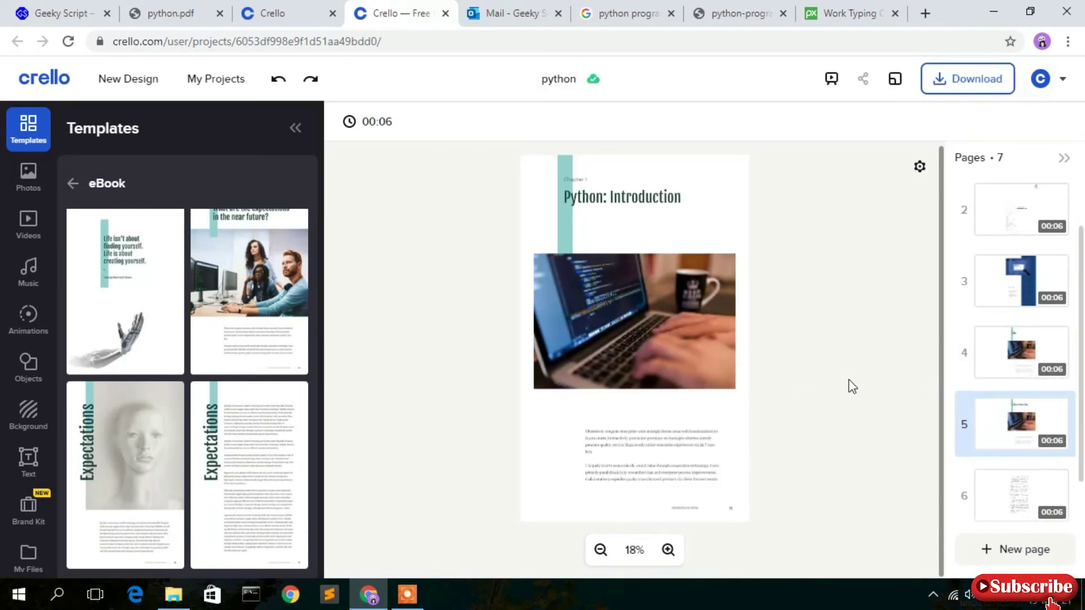
scroll(1013, 382, down, 1)
drag(1025, 361, 1005, 421)
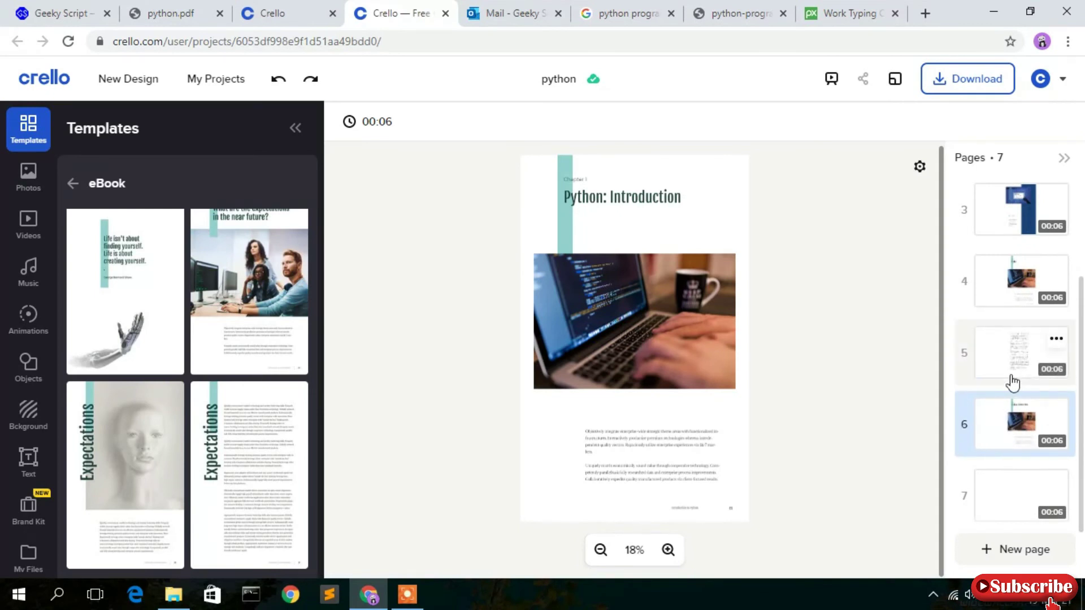
Check the original chapter and text pages, then select the copy at page 6.
click(1015, 291)
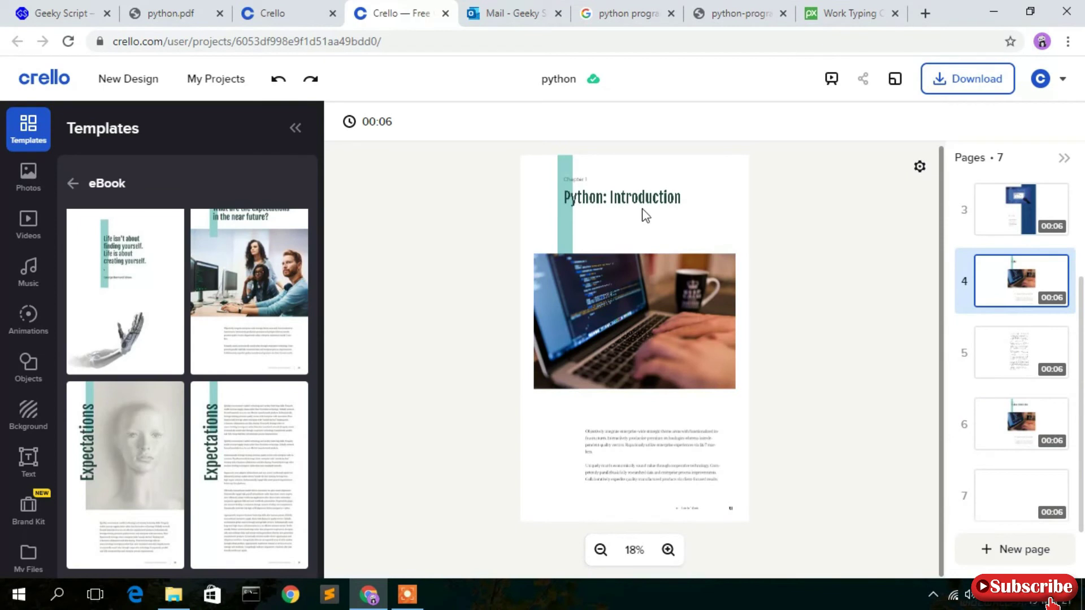
click(1000, 362)
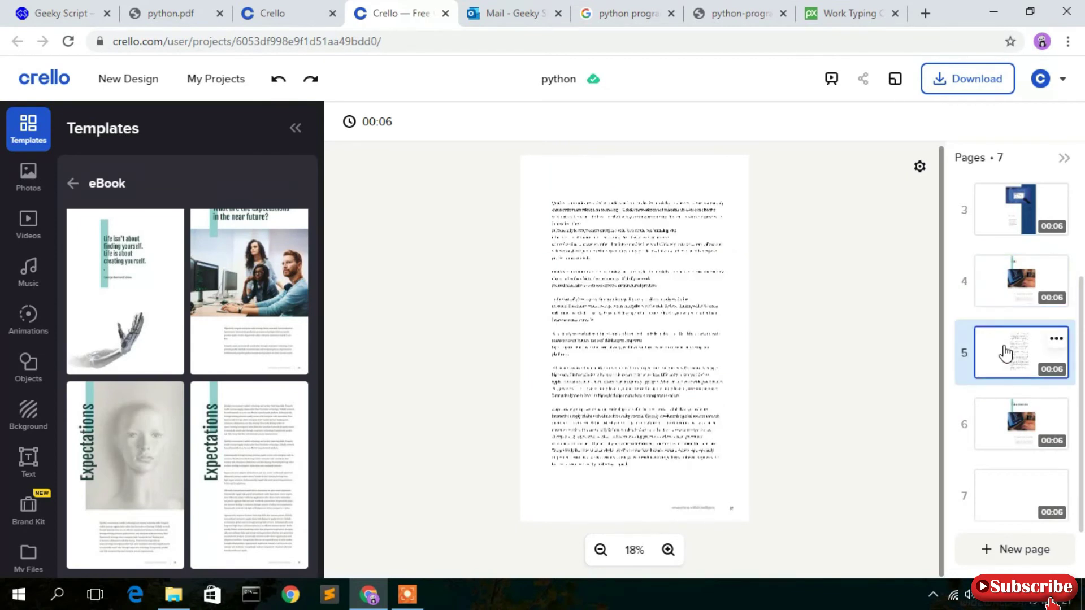
click(1021, 430)
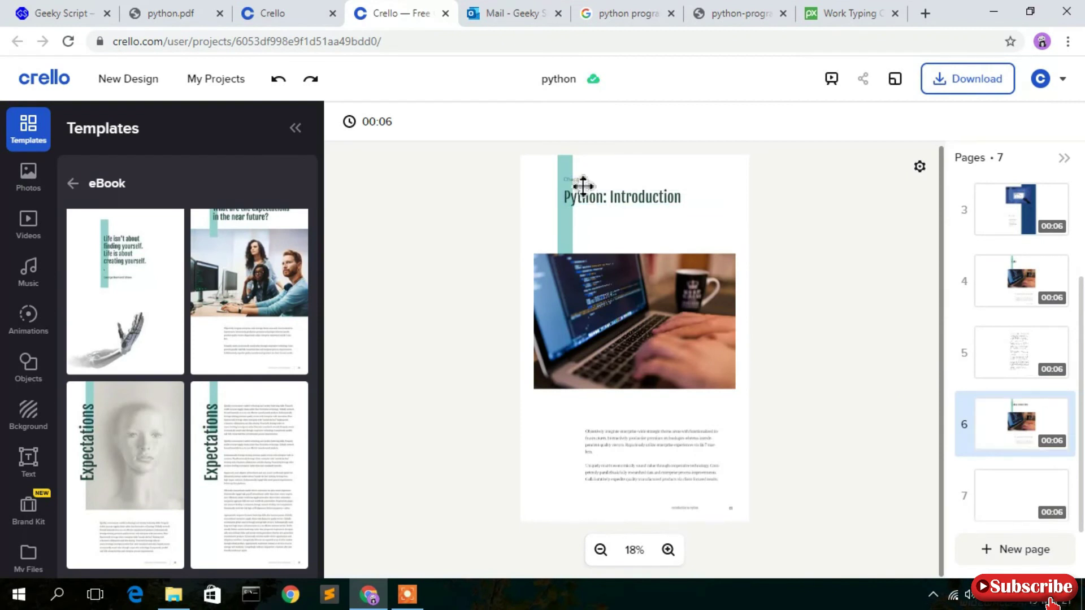
Replace 'Introduction' with 'Variables' in page 6's heading, correcting the typo.
click(585, 185)
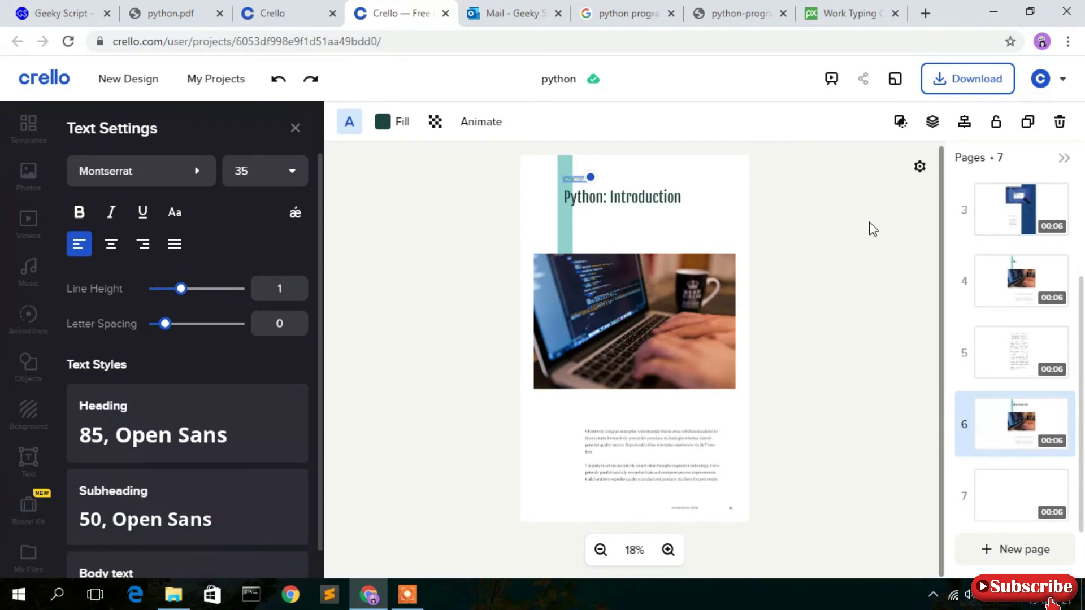
click(873, 229)
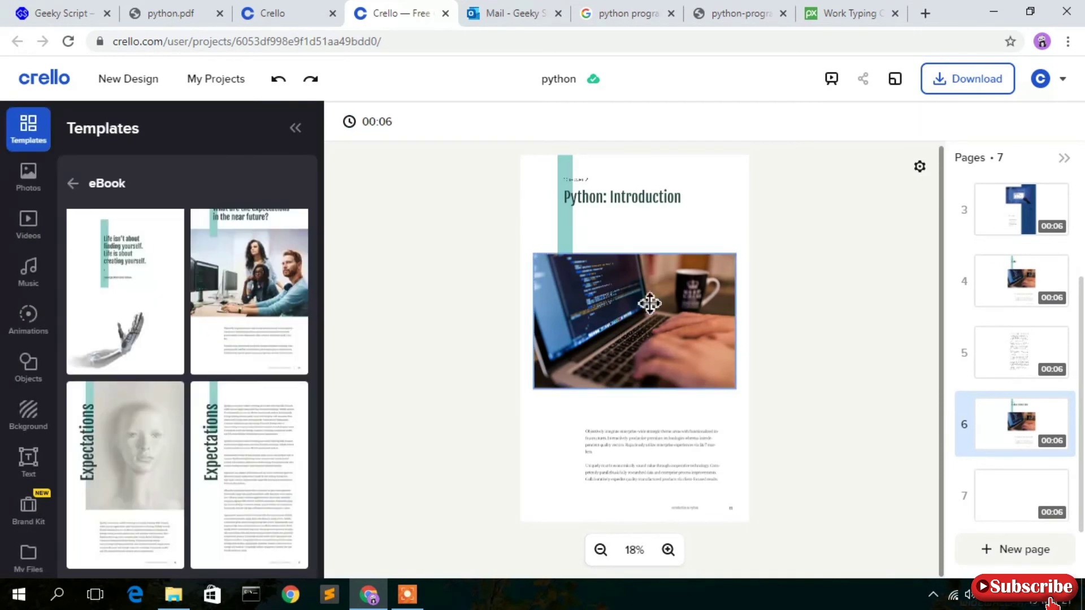
double_click(643, 198)
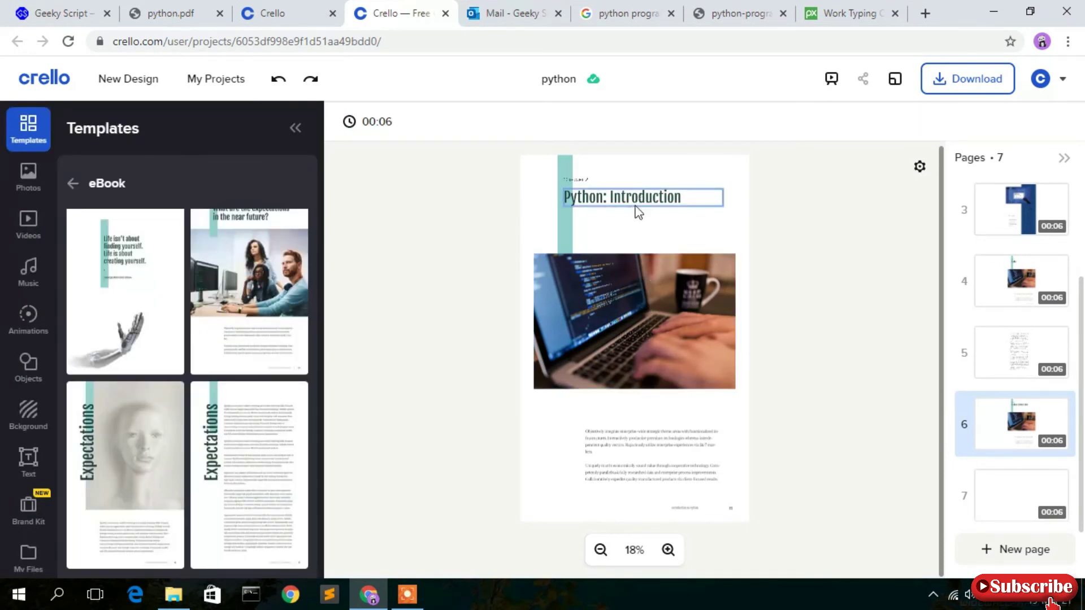
text(Variabls)
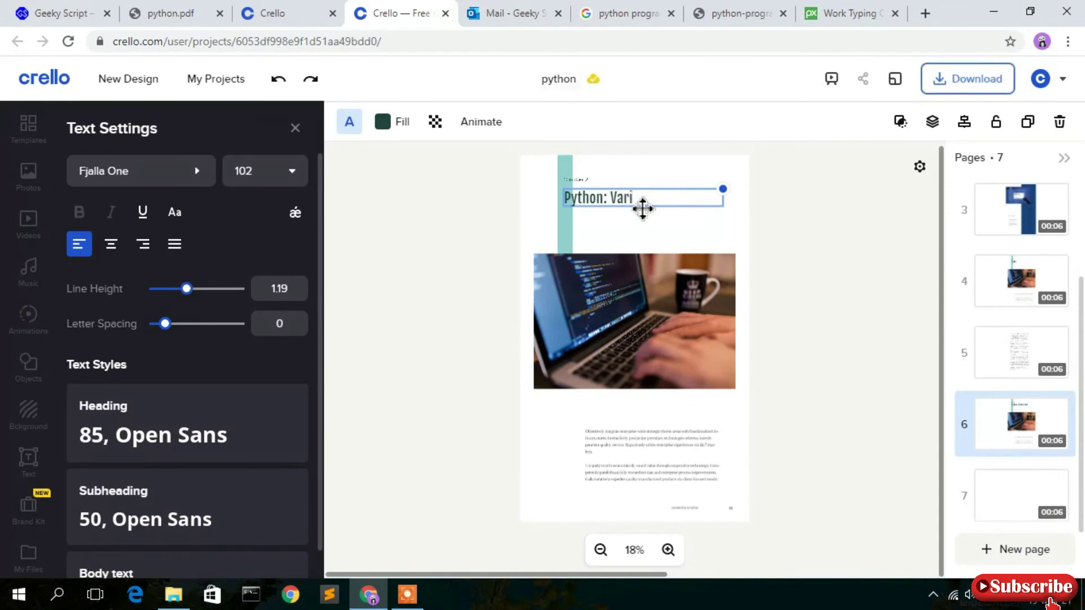
key(BackSpace)
key(BackSpace)
text(es)
key(Escape)
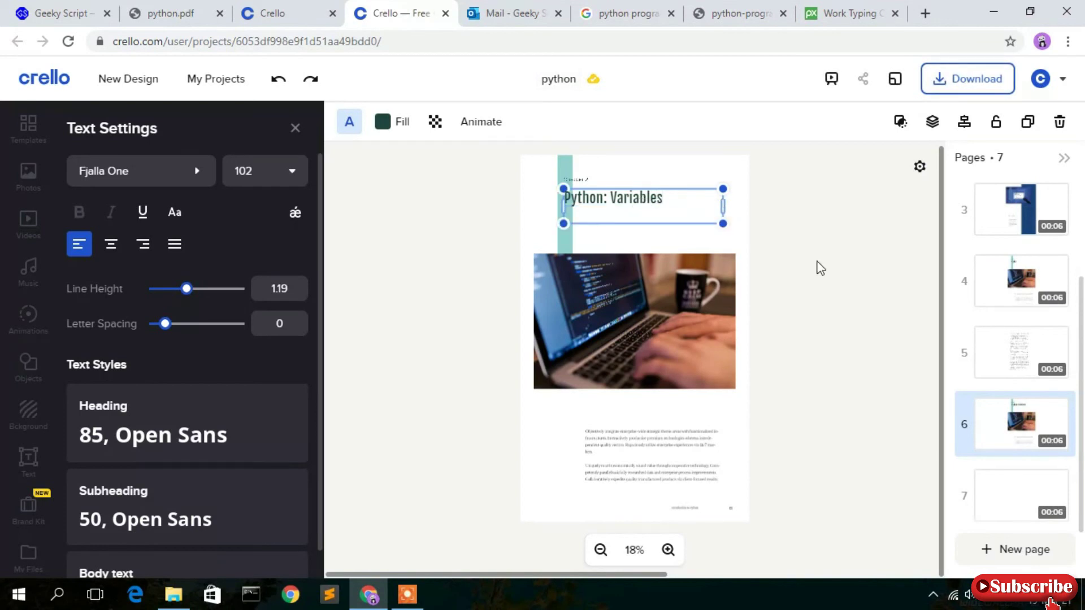
click(821, 268)
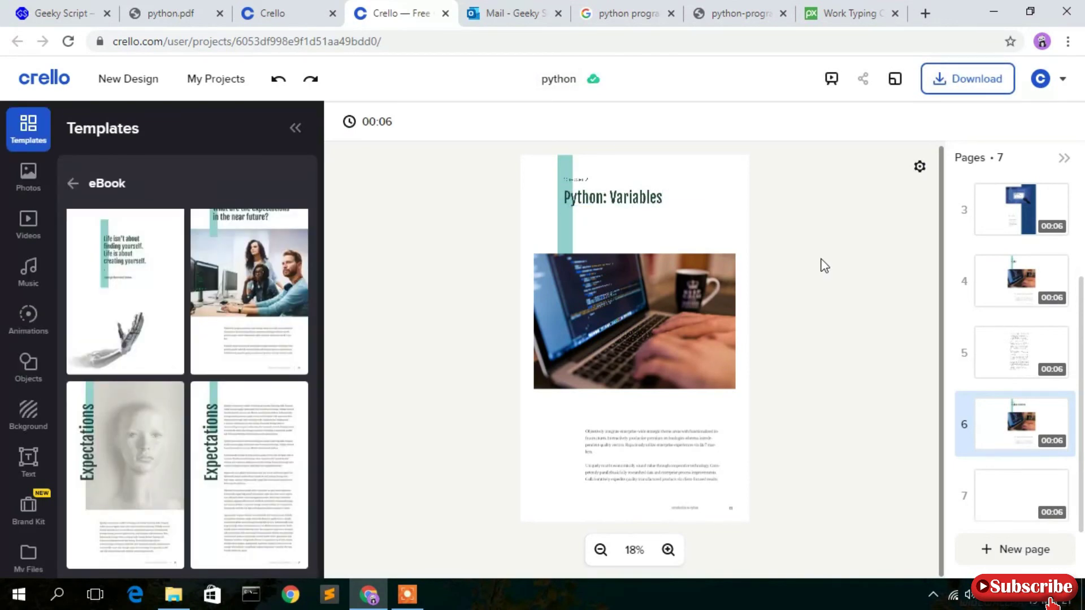
scroll(1046, 456, up, 3)
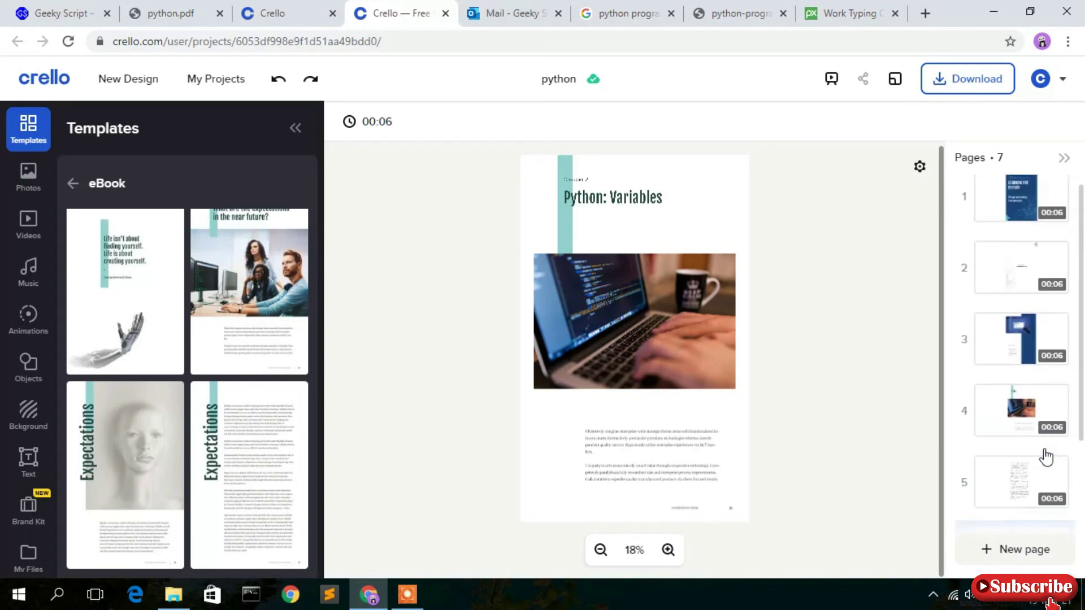
Download all pages as PDF Standard, saving python (1).pdf, and dismiss the notification.
click(1024, 203)
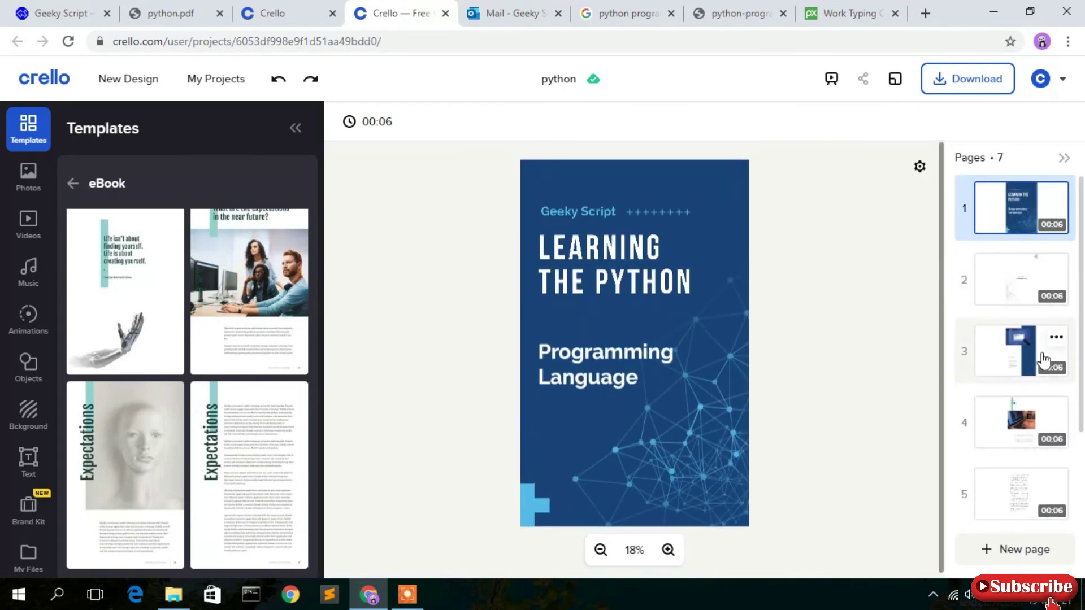
click(983, 80)
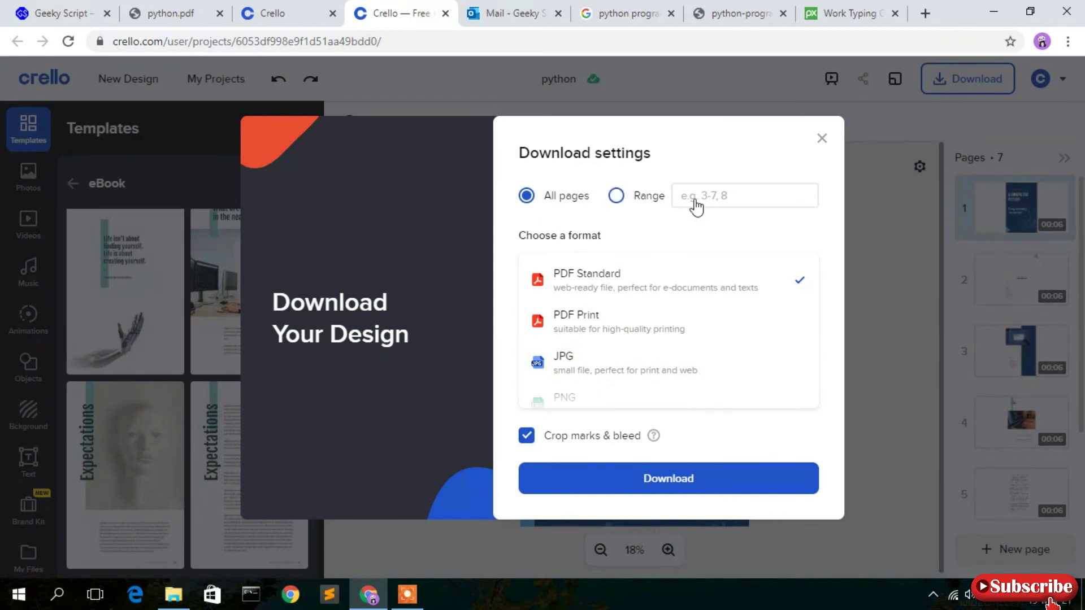
click(635, 203)
click(543, 208)
click(707, 489)
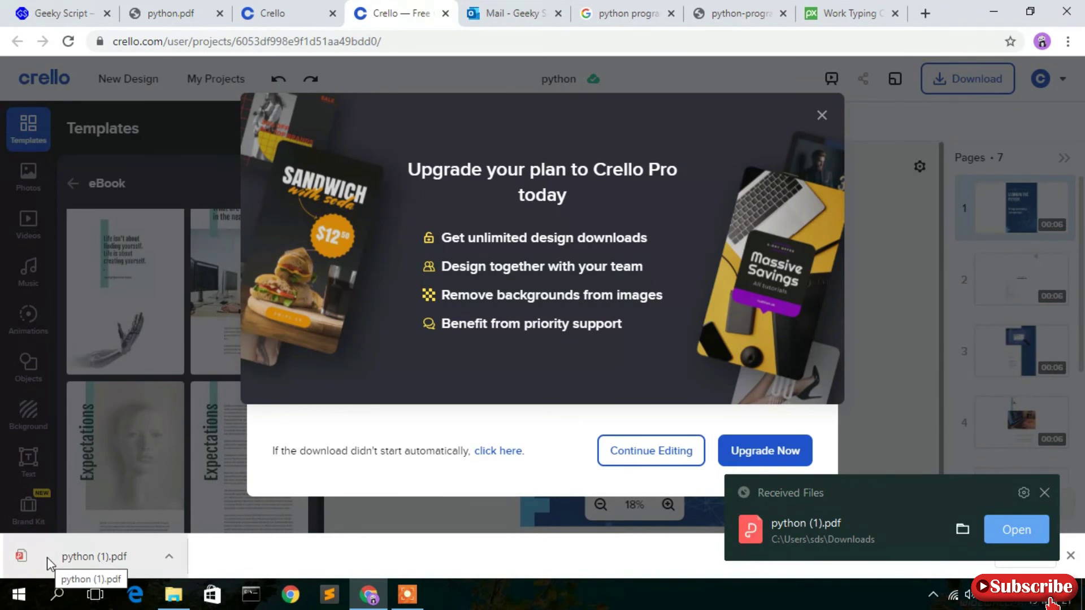
click(1045, 494)
Minimize Chrome and open python (1).pdf from Downloads with Google Chrome.
click(985, 9)
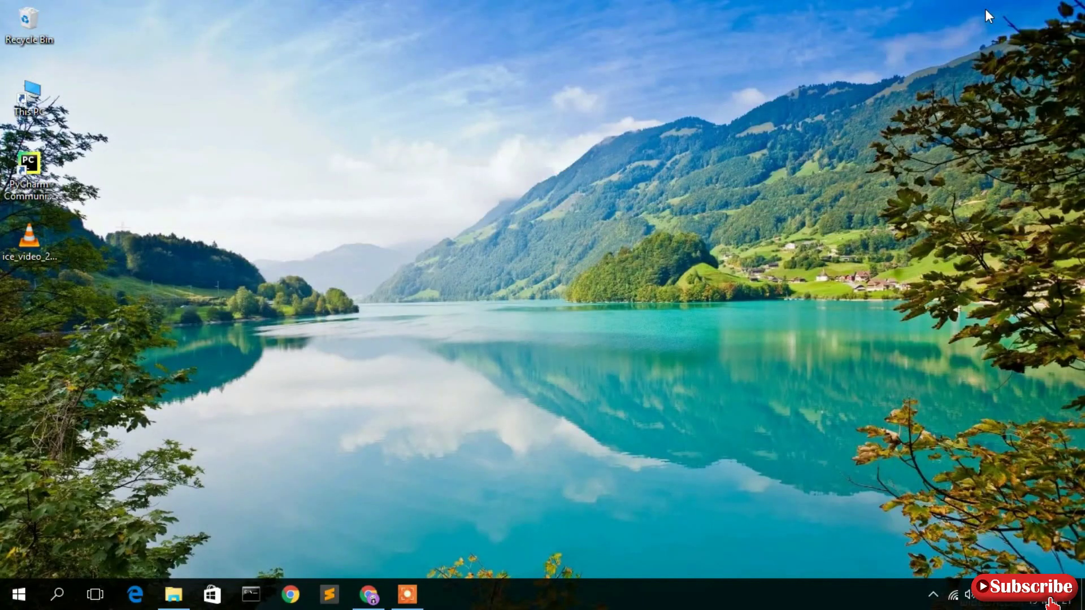
click(178, 600)
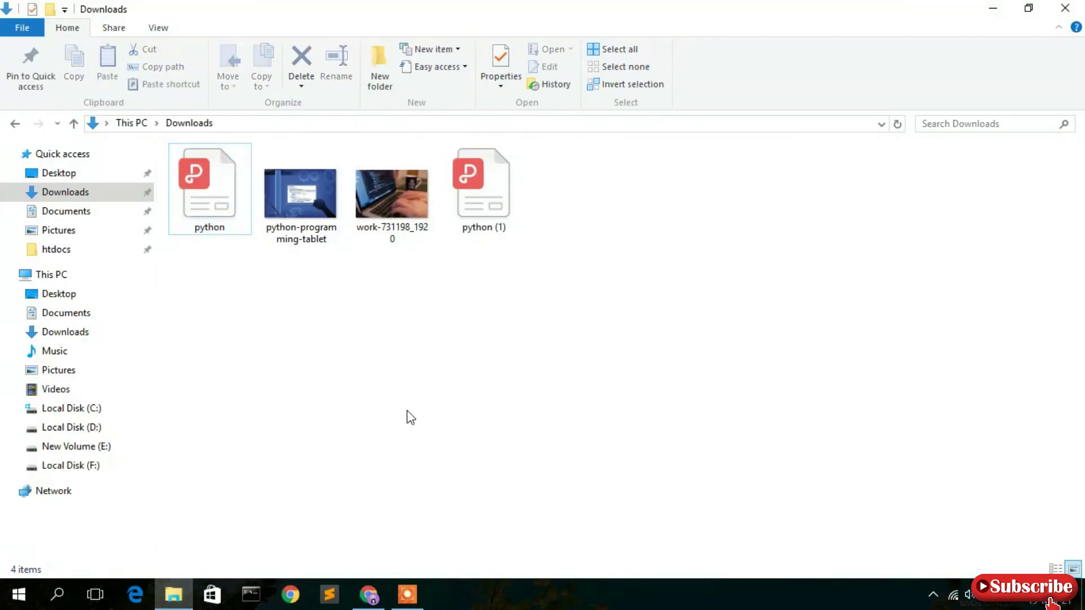
click(486, 215)
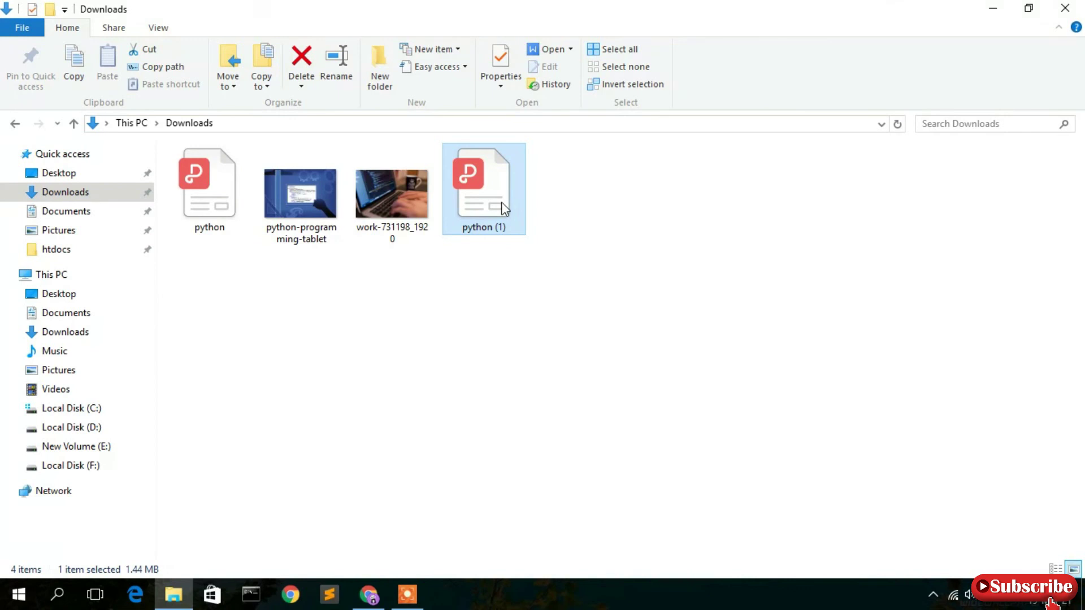
right_click(492, 204)
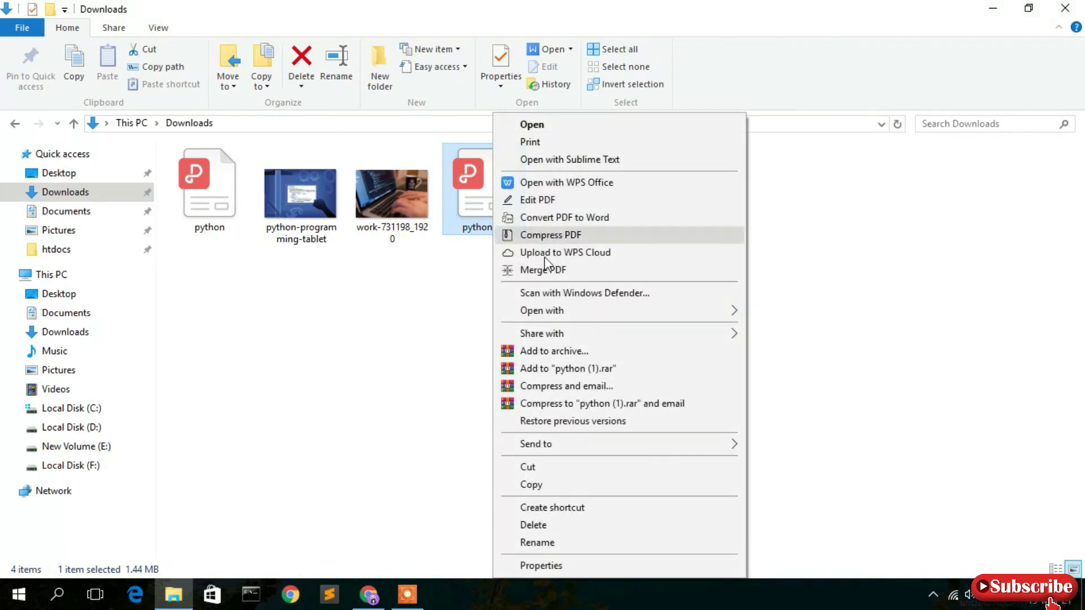
mouse_move(573, 313)
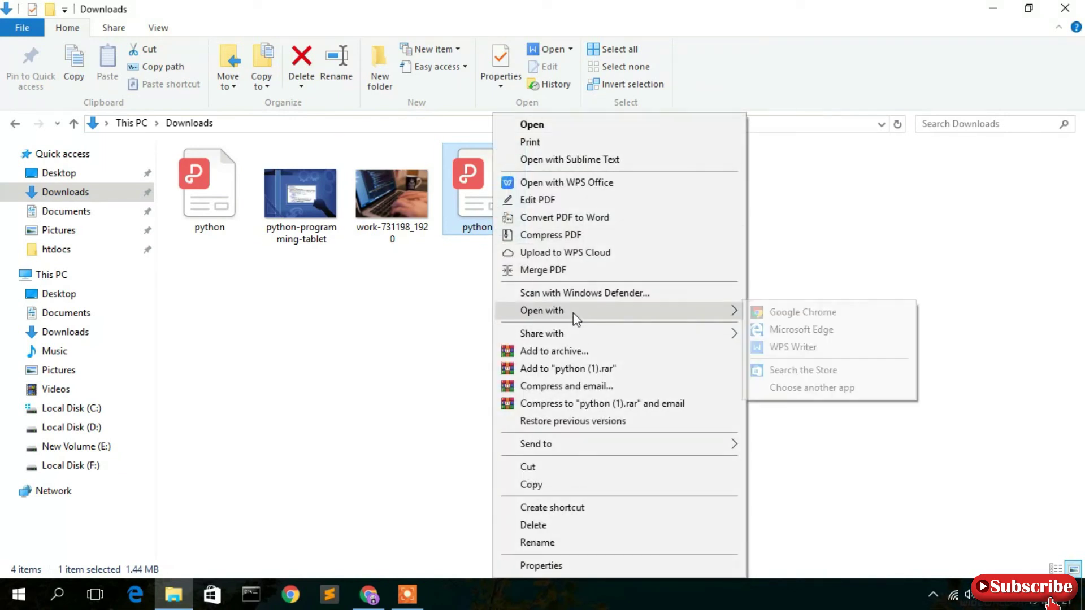
click(824, 313)
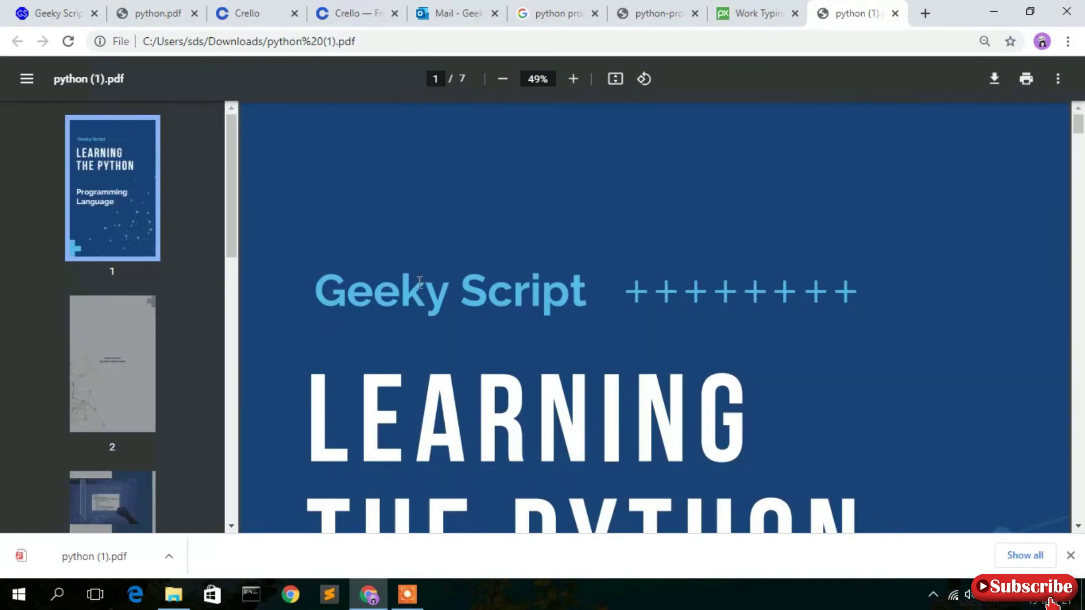
Fit whole pages in view and scroll through the Contents, Introduction and Variables pages.
click(1071, 555)
click(615, 79)
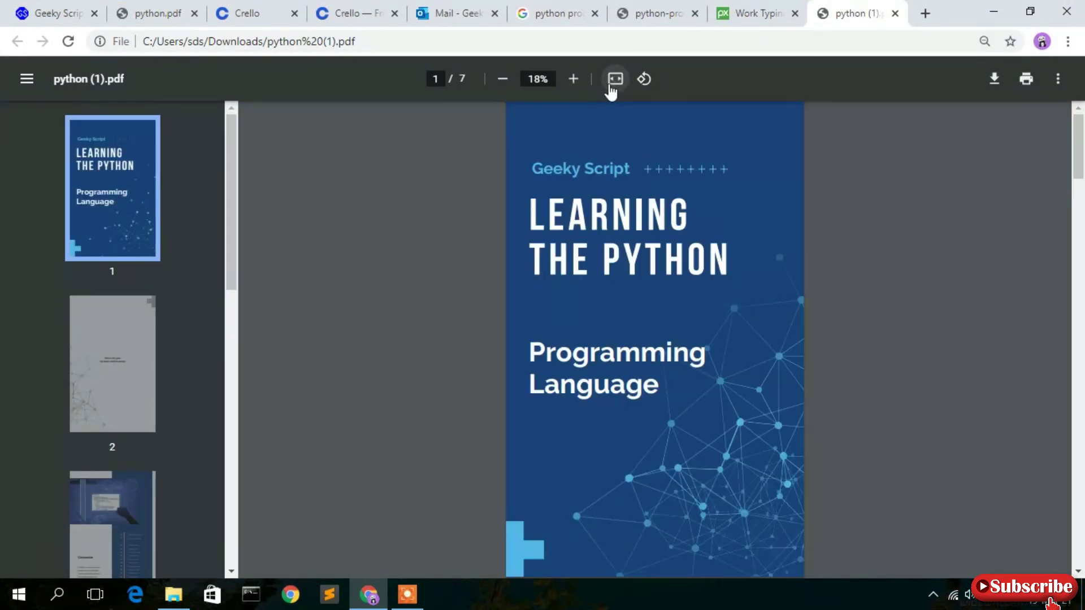
scroll(733, 342, down, 15)
scroll(733, 343, down, 20)
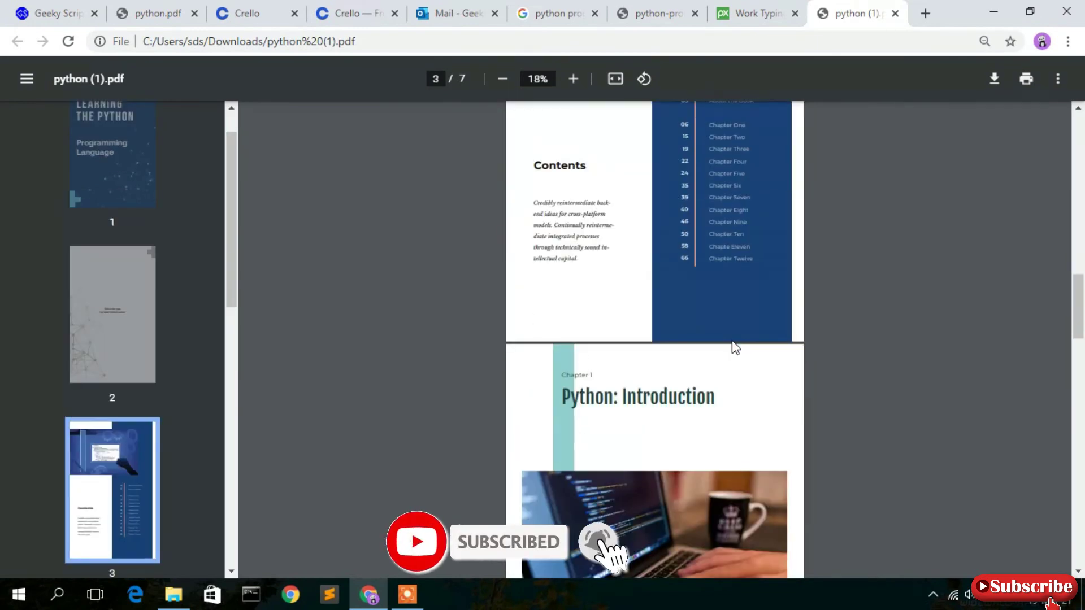
scroll(731, 342, up, 20)
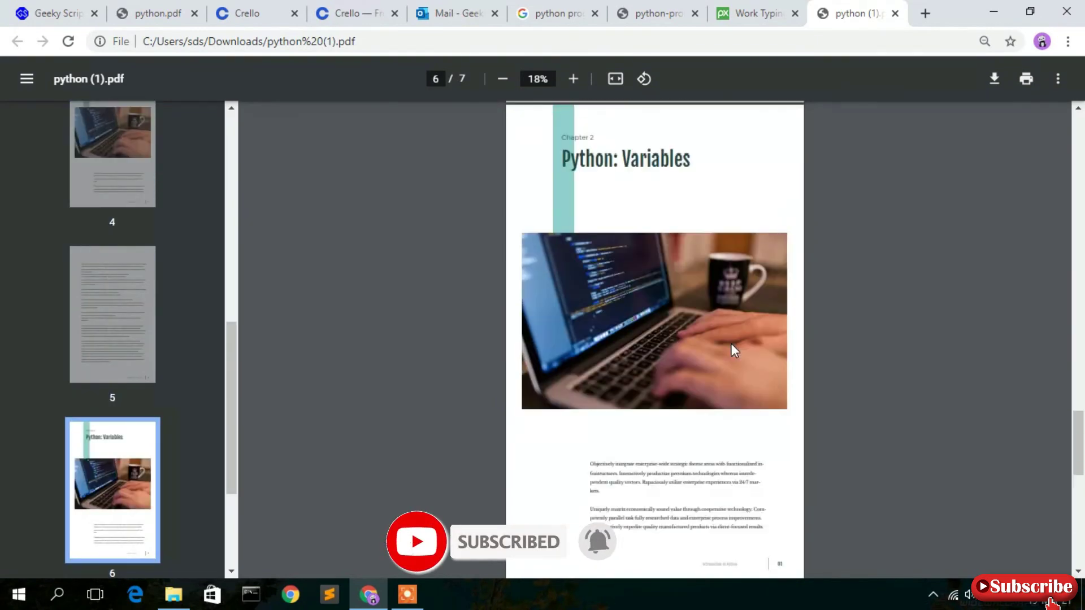
scroll(731, 344, up, 5)
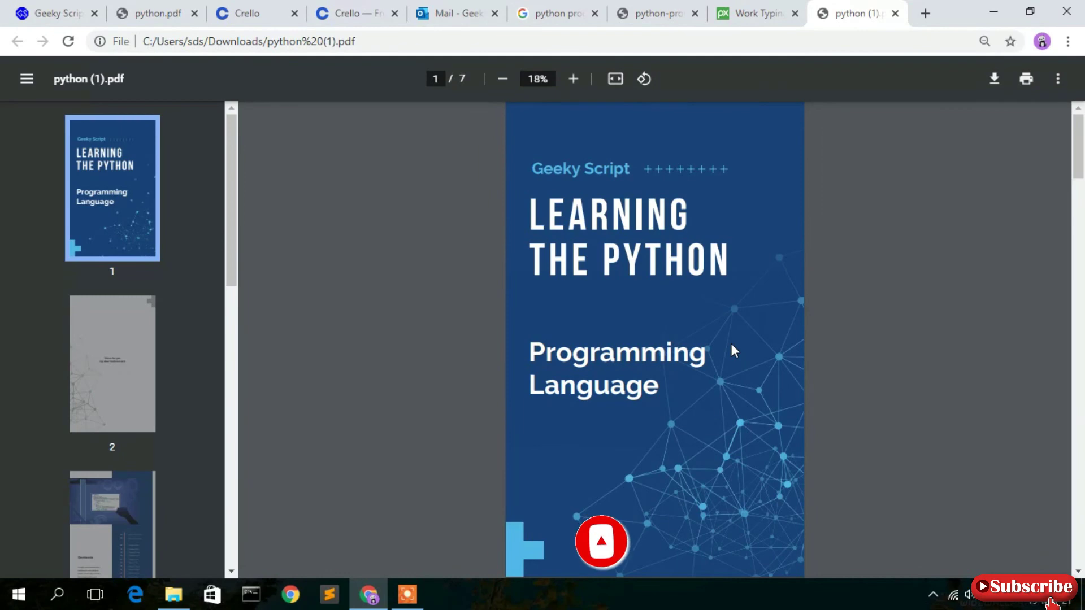
scroll(728, 347, down, 20)
Return to the python eBook tab, close the Upgrade offer, and check the Starter plan.
click(264, 10)
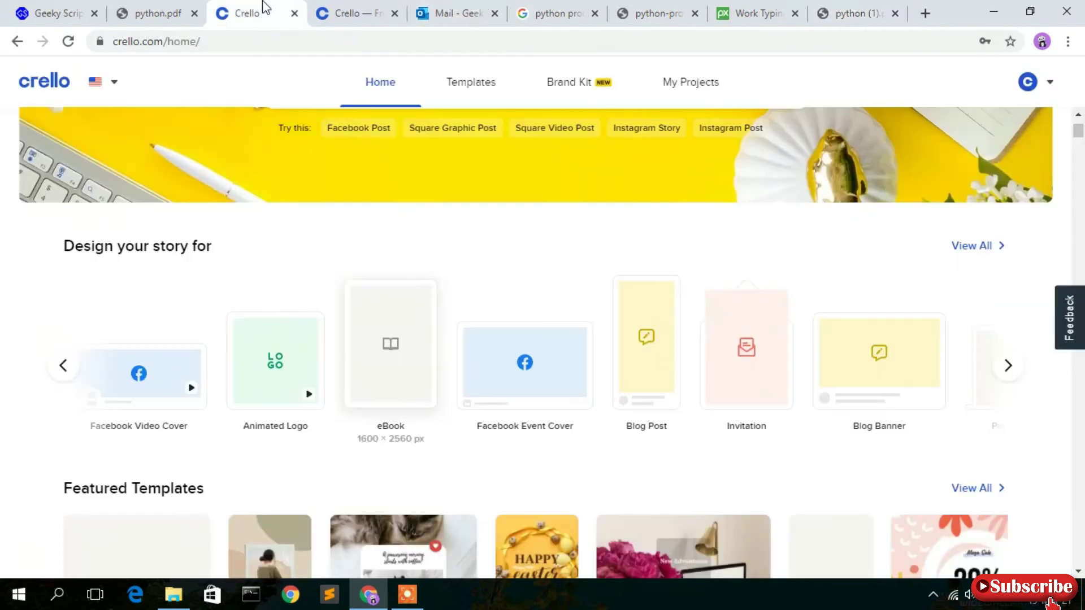
click(330, 9)
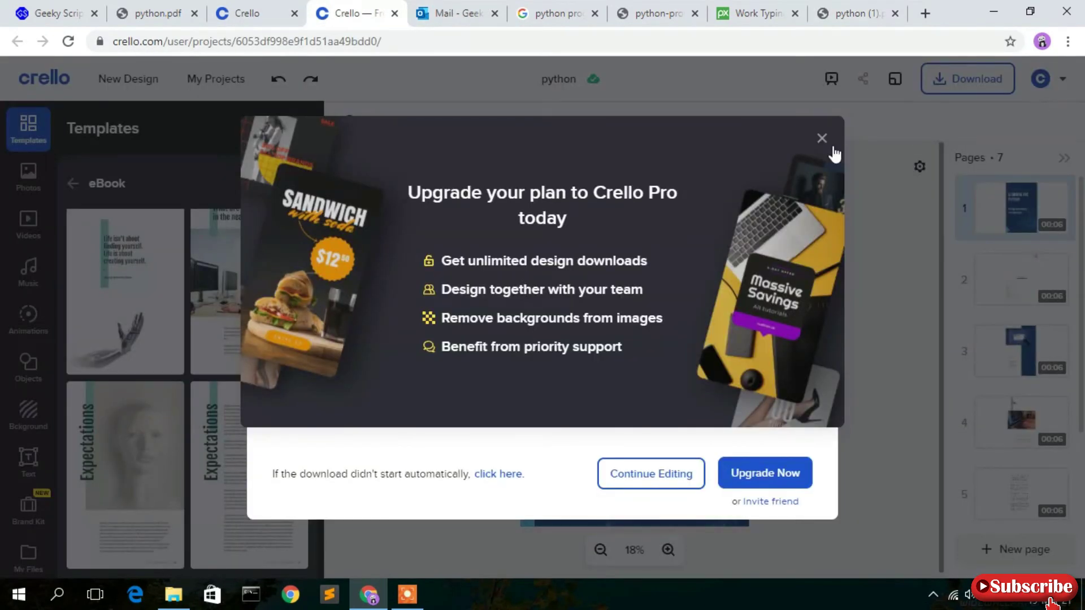
click(823, 139)
click(1062, 79)
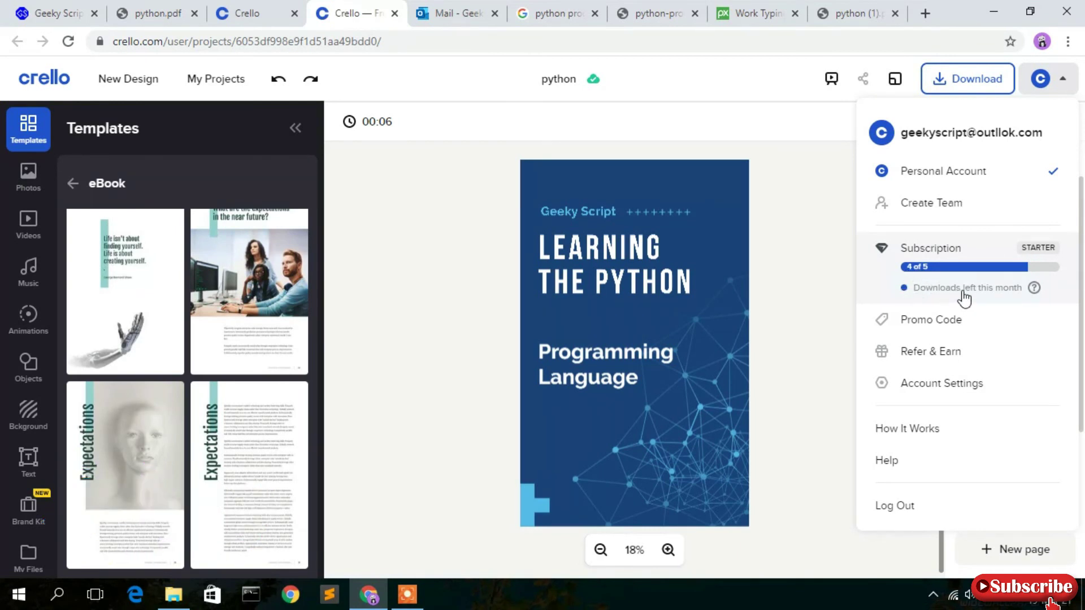
click(807, 238)
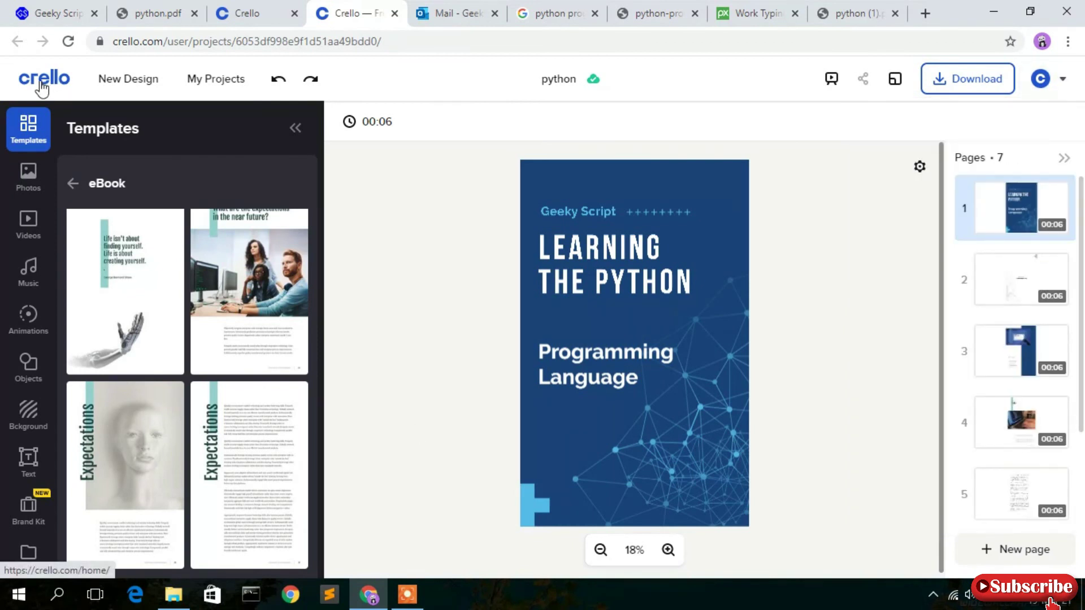